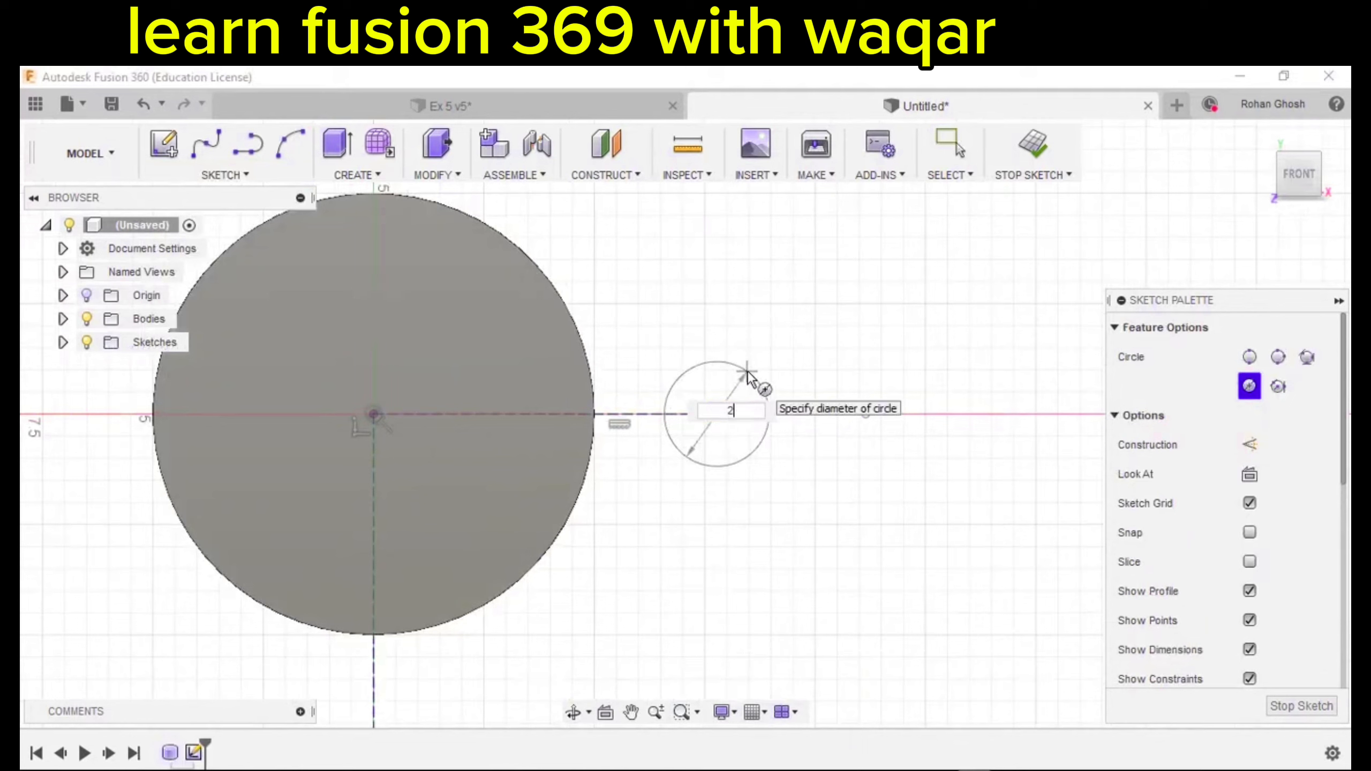
Finish the 2.5 cm circle and draw a concentric 5 cm circle around it.
text(.)
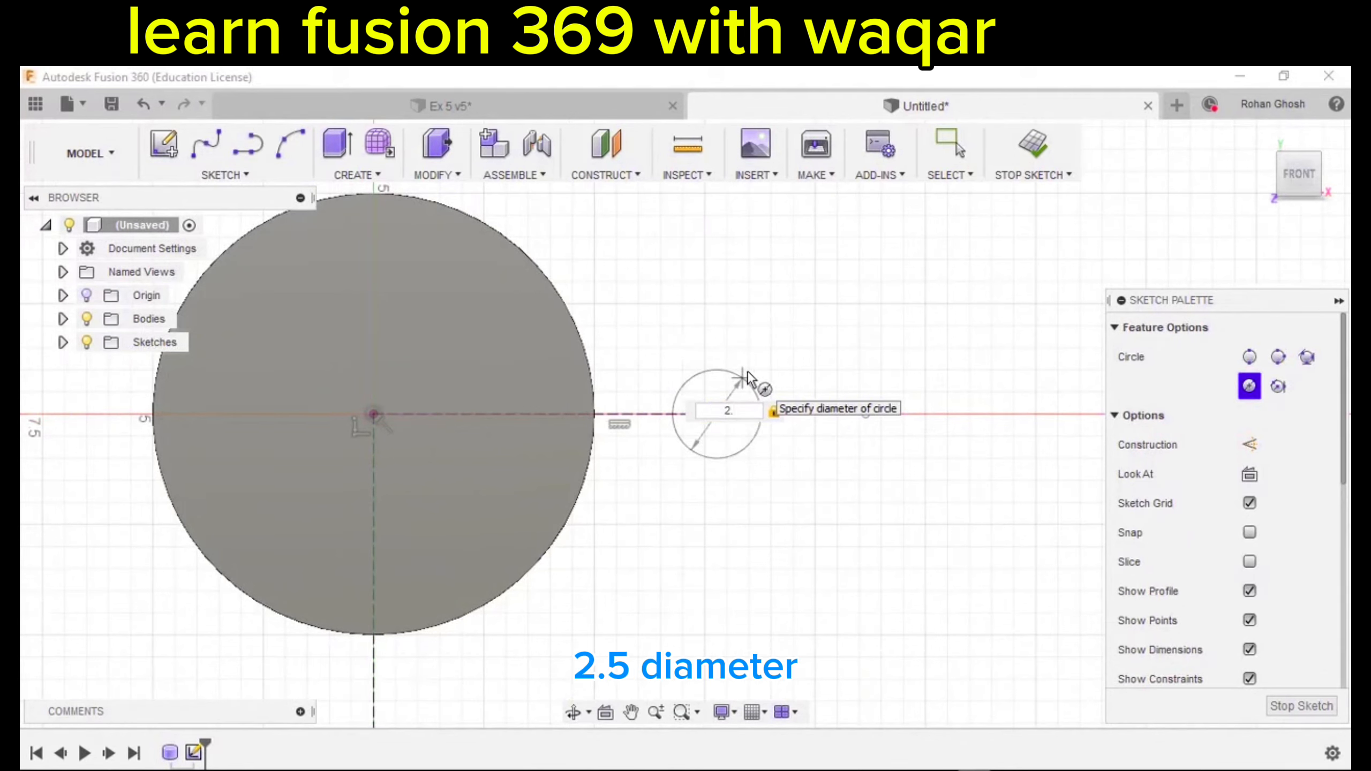
text(5)
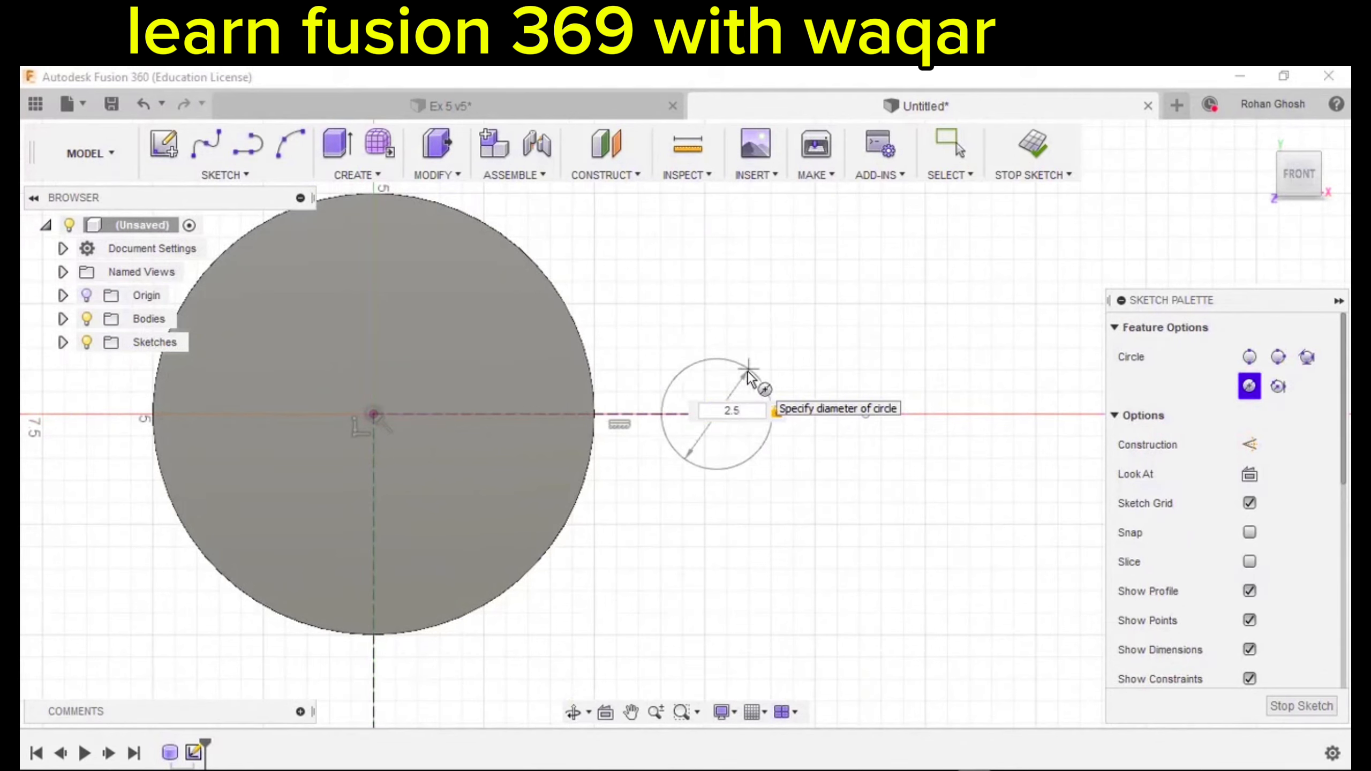
key(Return)
key(Escape)
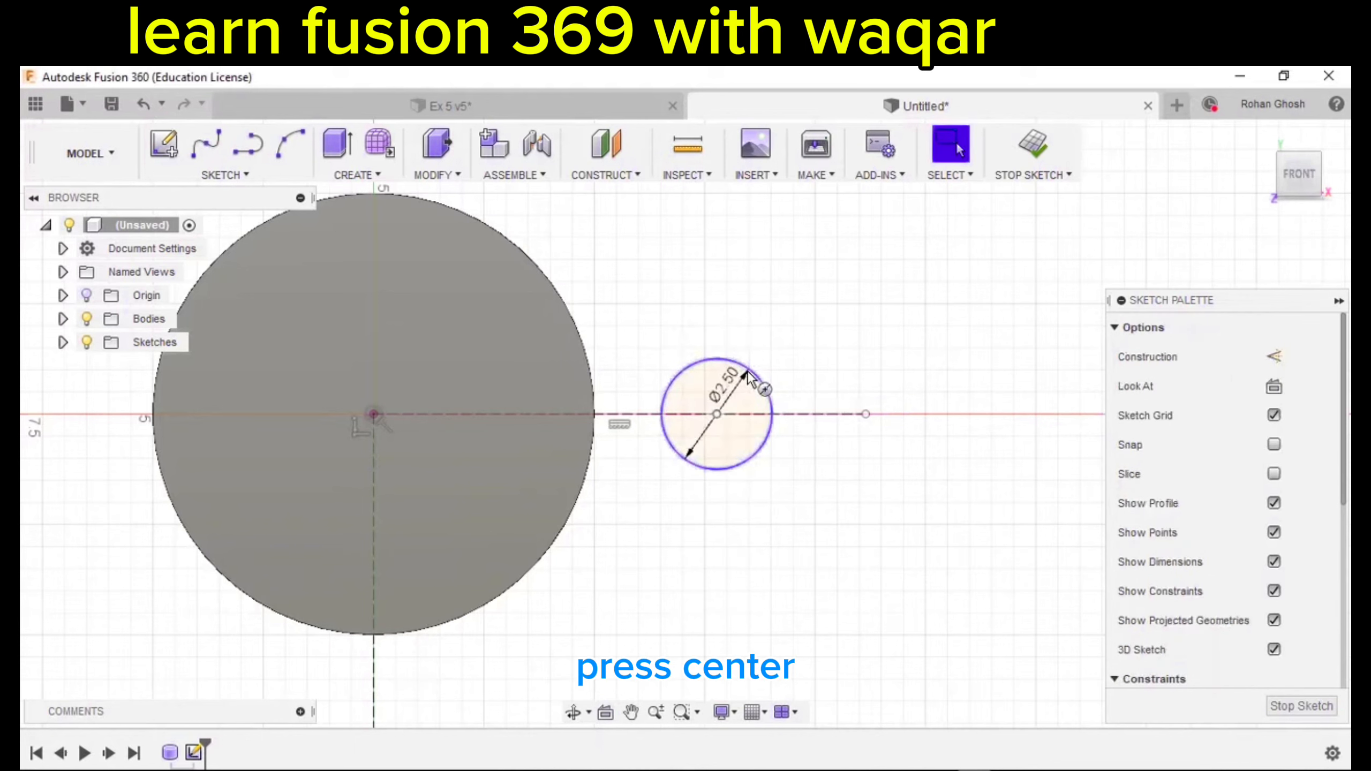
click(257, 178)
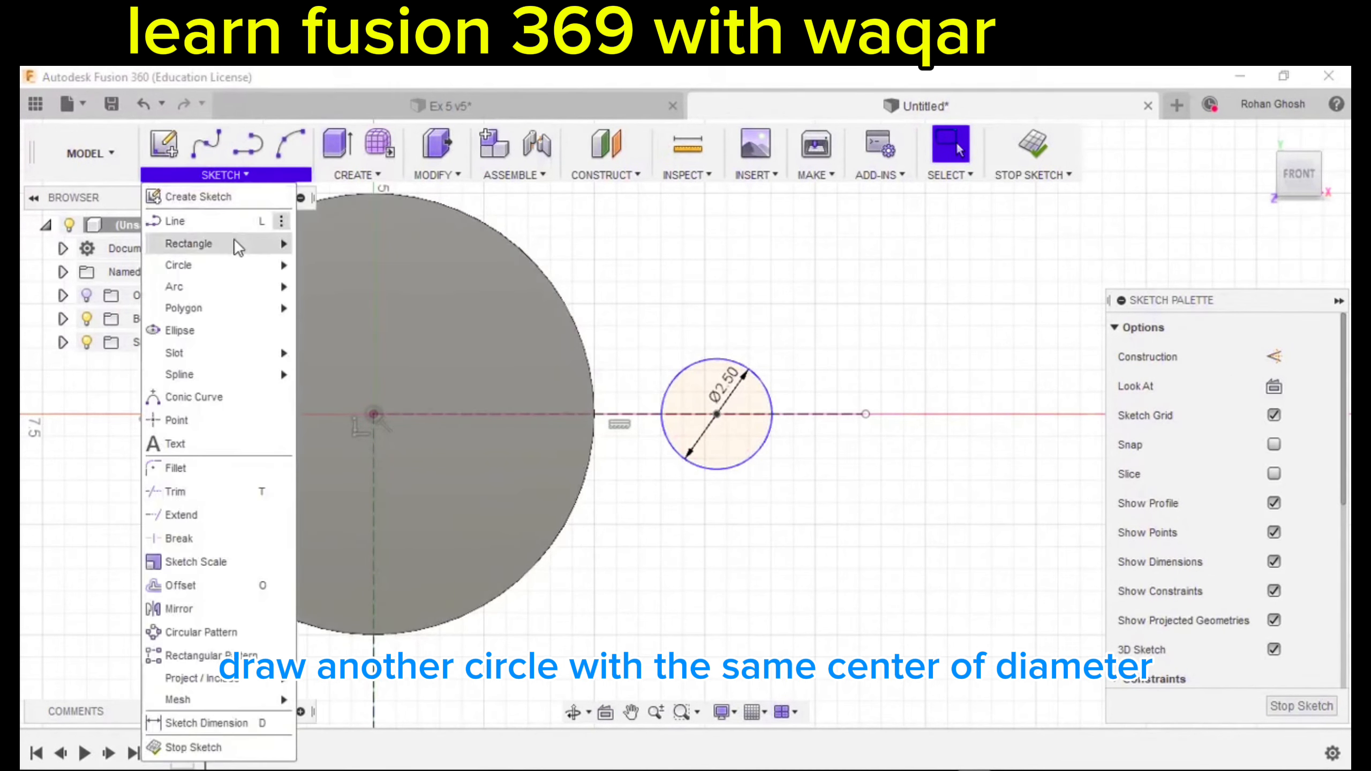
mouse_move(234, 265)
click(375, 268)
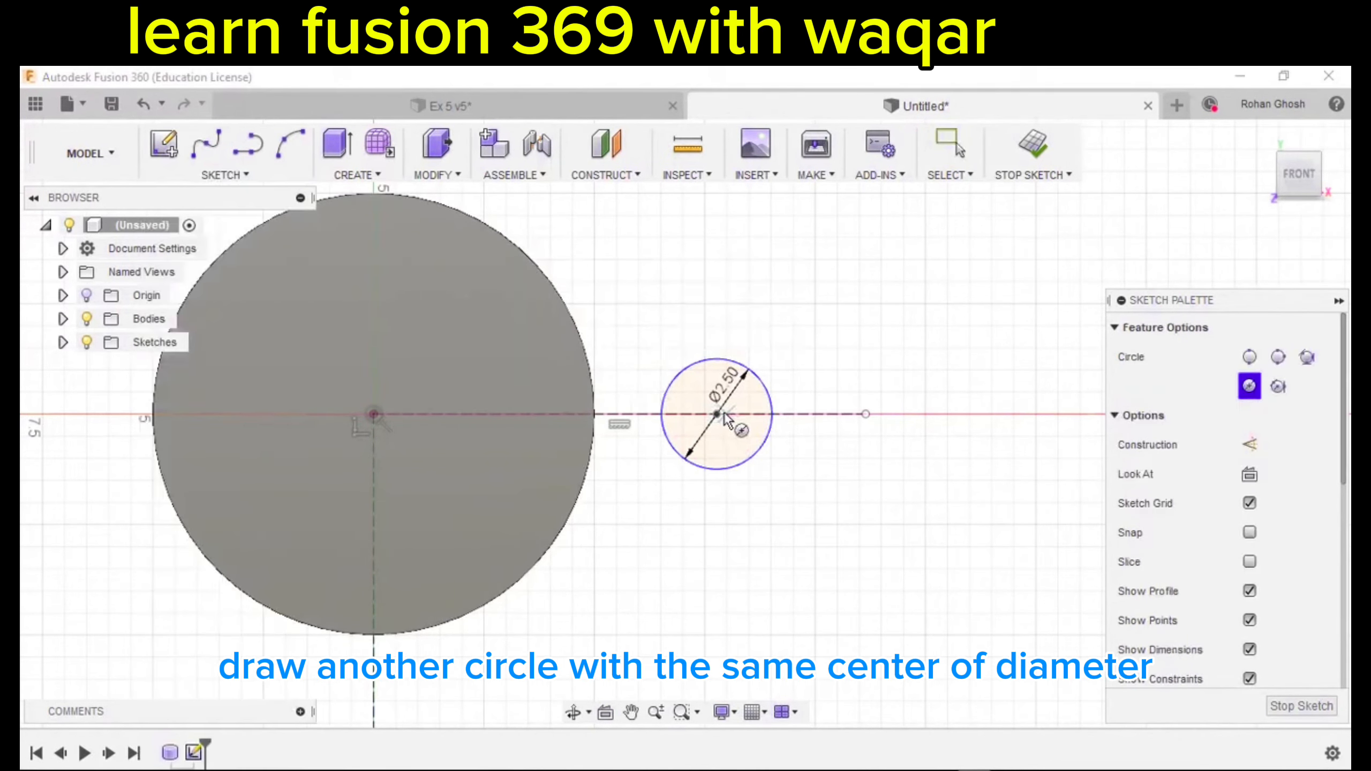
click(718, 414)
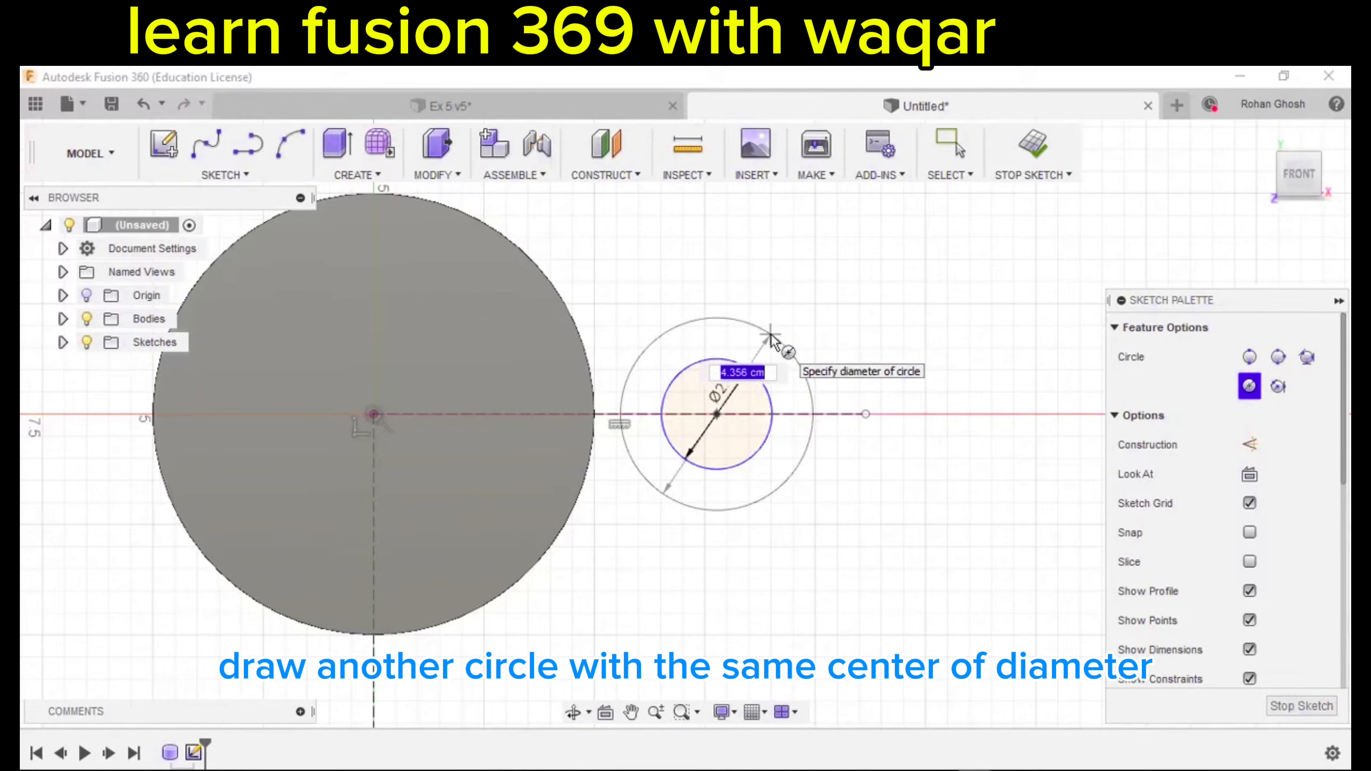
text(5)
key(Return)
key(Escape)
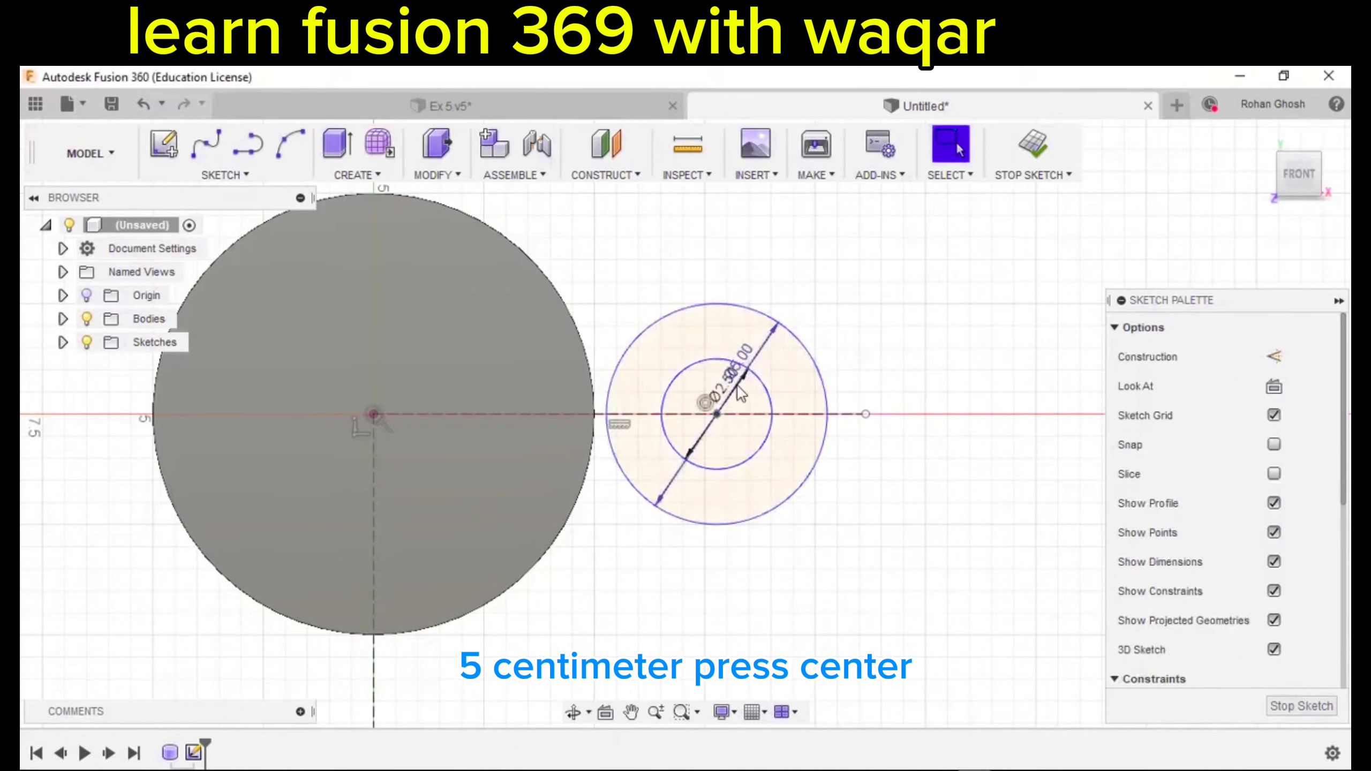
Make the outer 5 cm circle tangent to the large circle.
scroll(642, 437, up, 3)
click(576, 441)
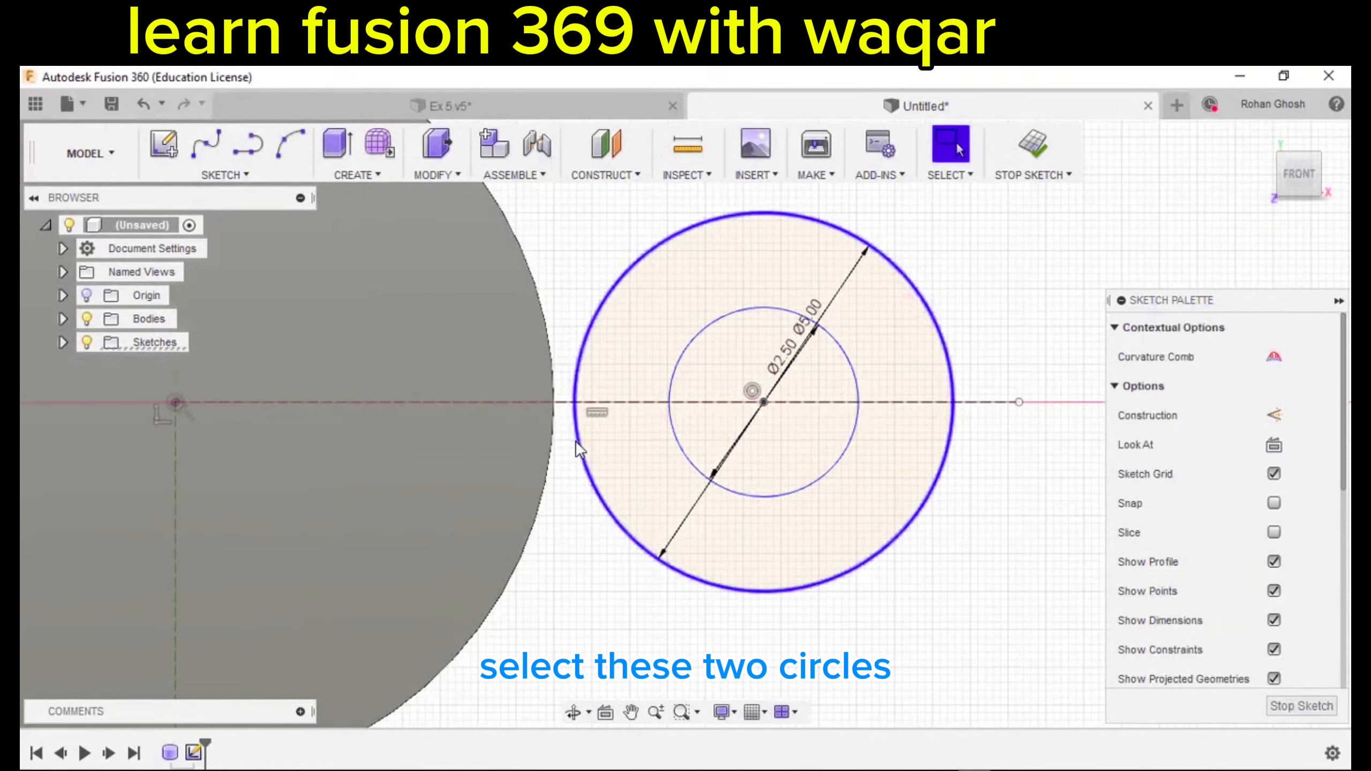
click(554, 456)
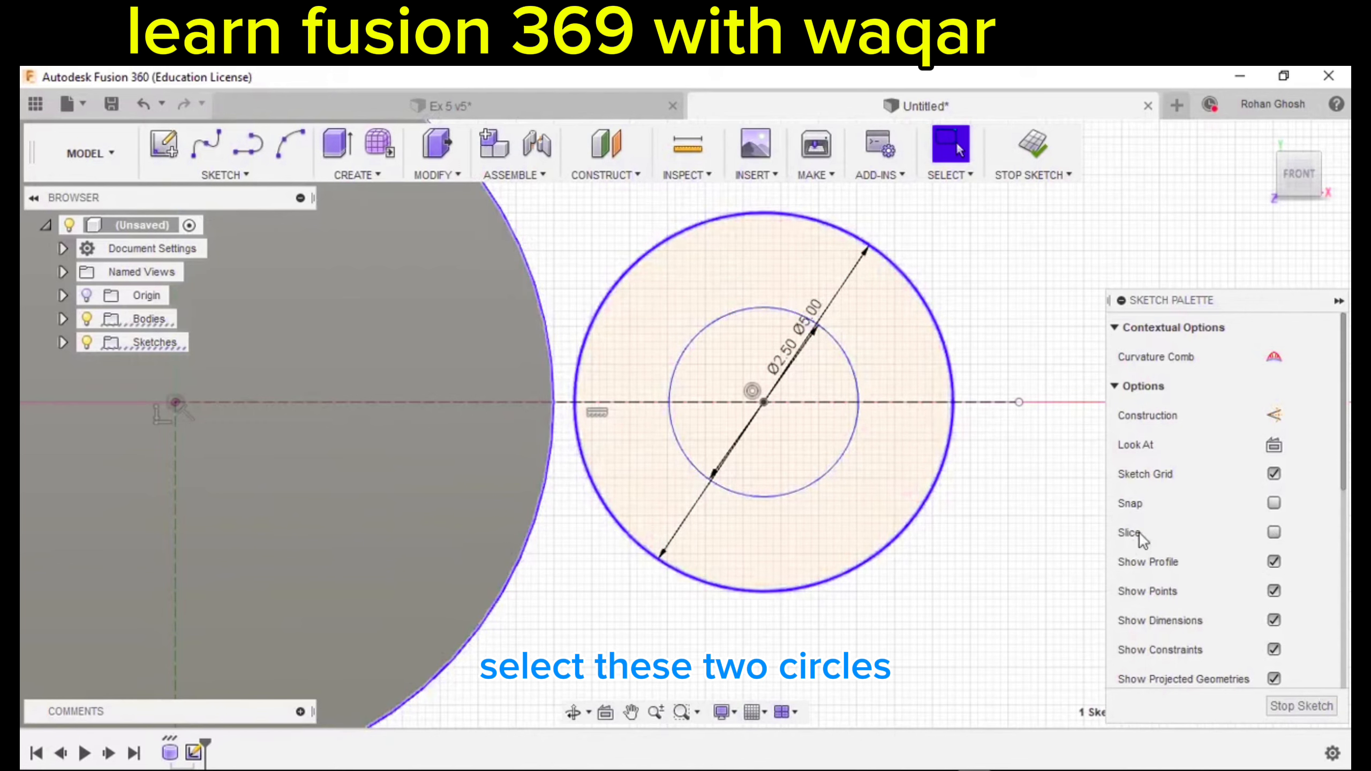
scroll(1171, 519, down, 5)
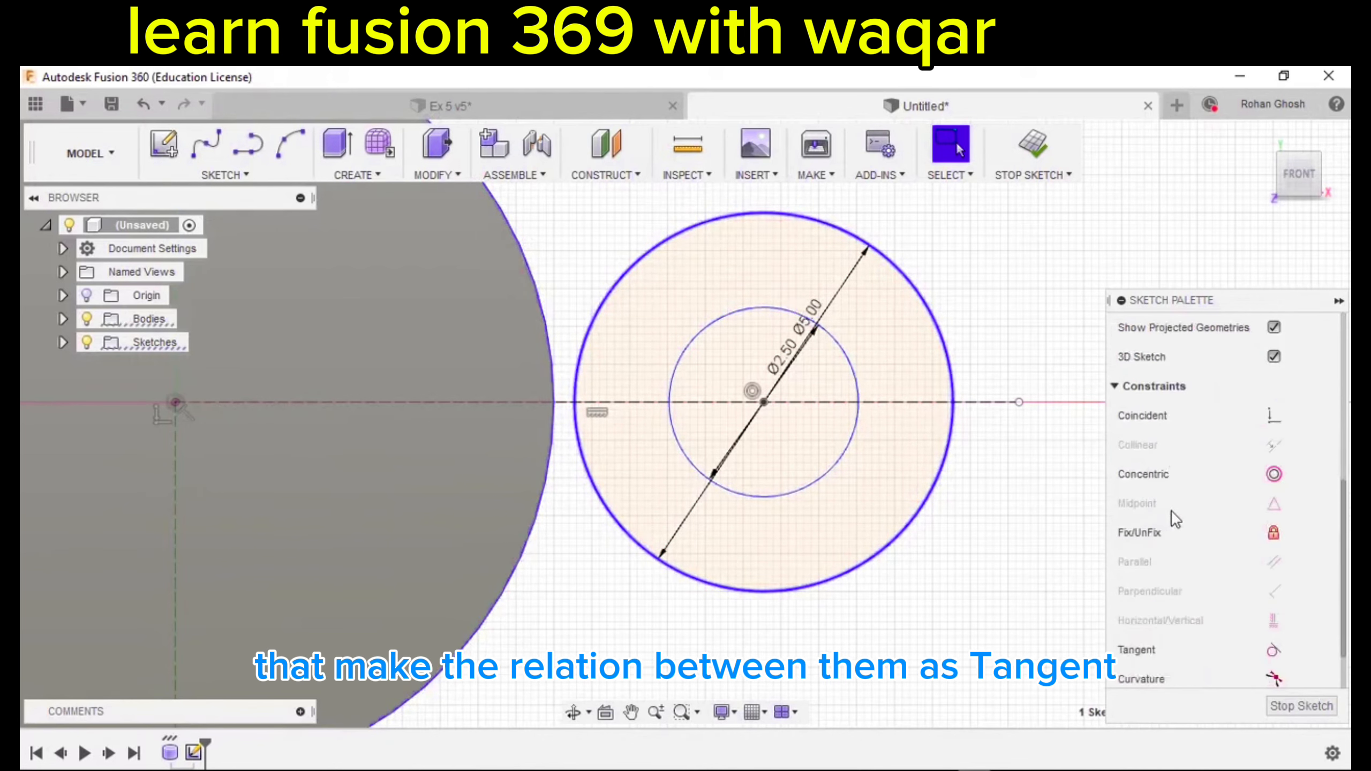
click(1274, 649)
scroll(891, 535, down, 5)
mouse_move(892, 533)
middle_down()
mouse_move(866, 486)
mouse_move(870, 452)
middle_up()
scroll(872, 453, down, 1)
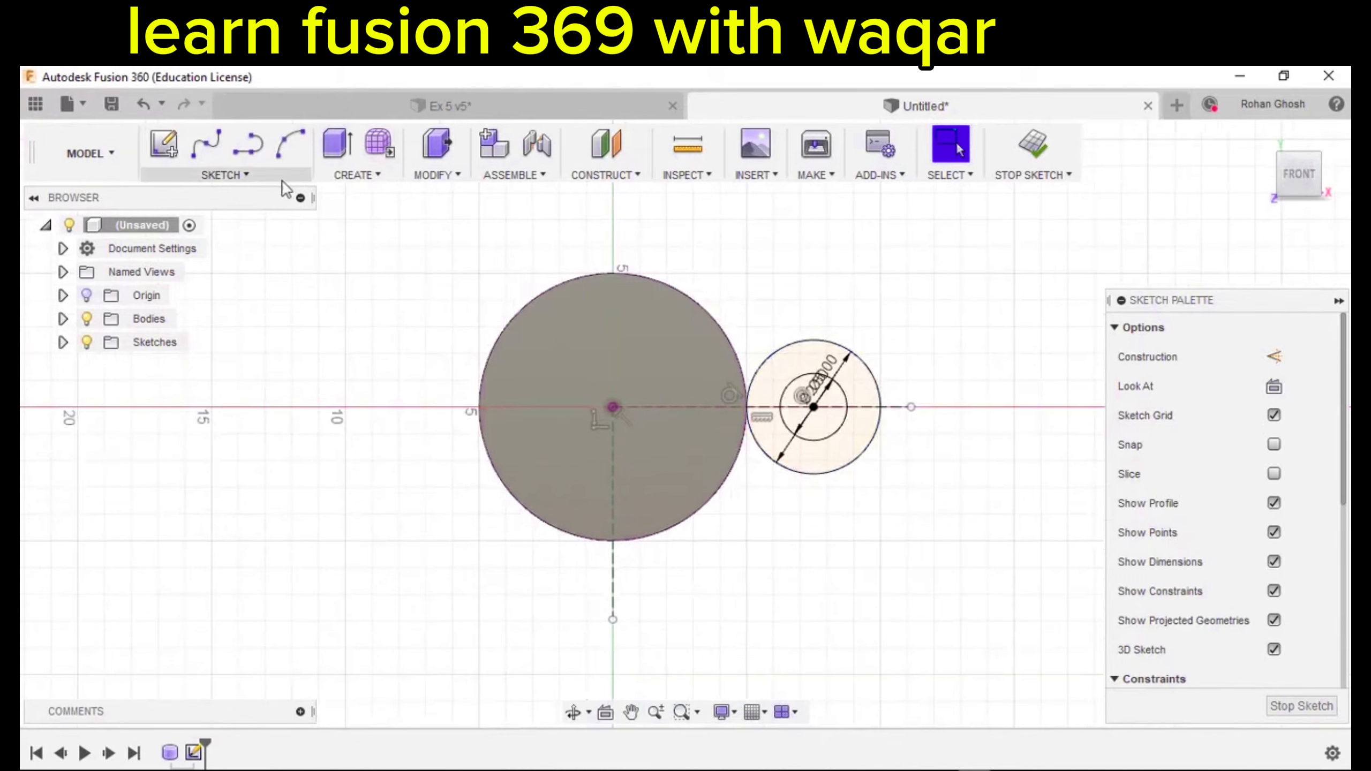
scroll(847, 394, up, 2)
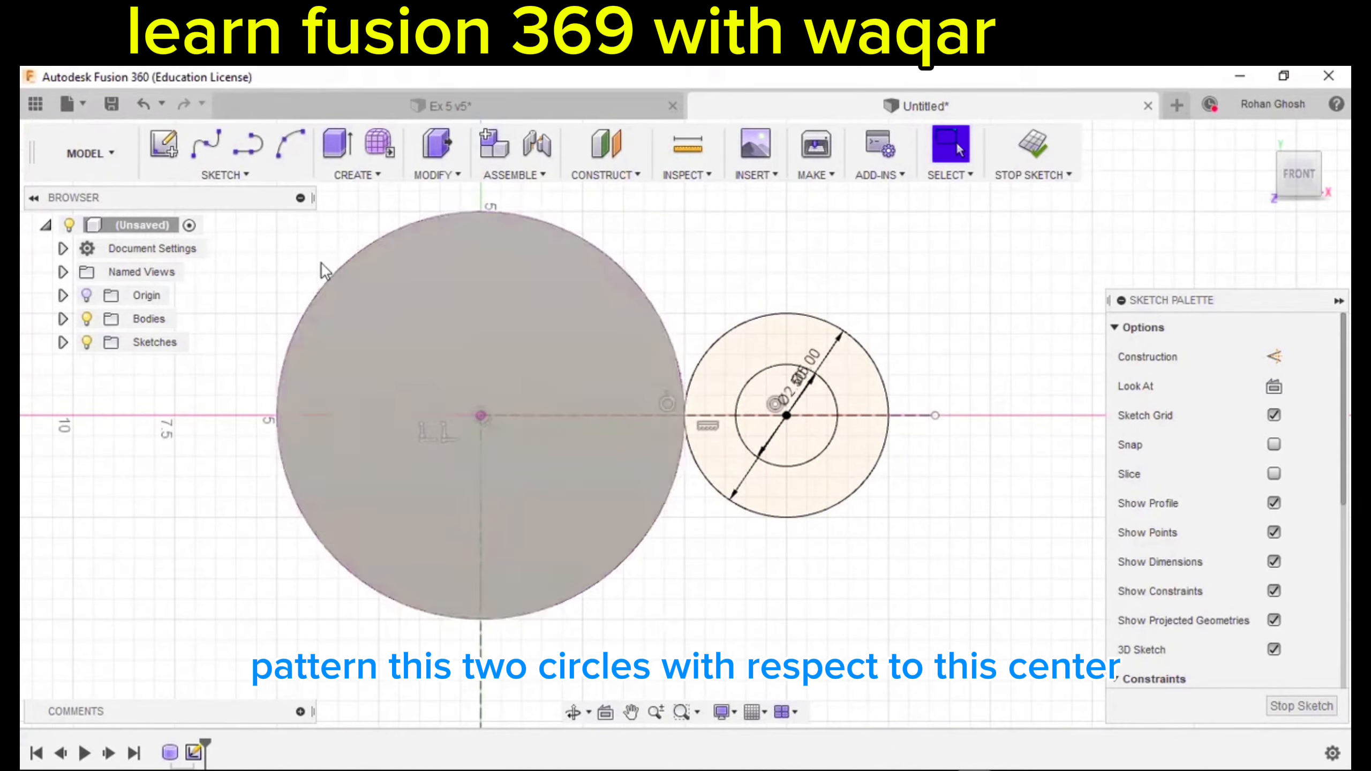
Circular-pattern both small circles around the large circle's centre.
click(237, 175)
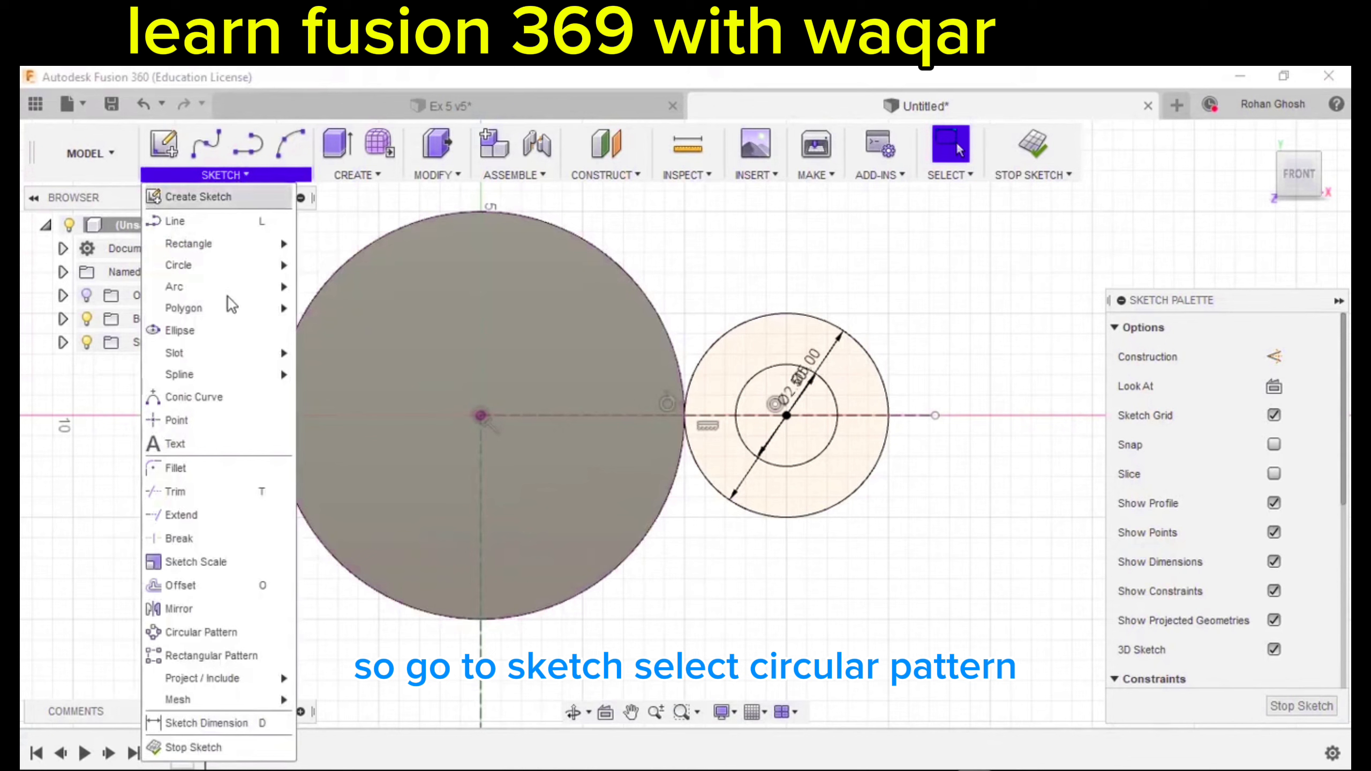
click(208, 631)
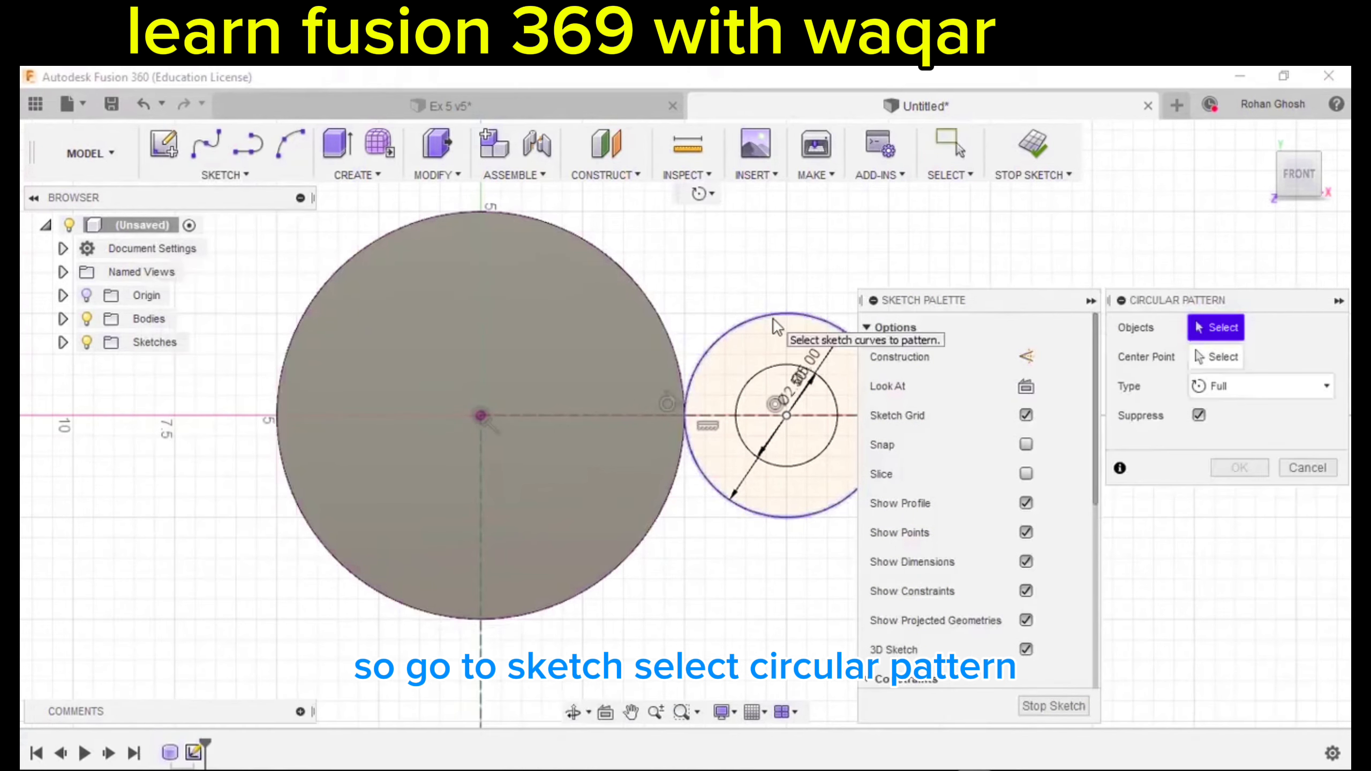
click(774, 316)
click(784, 371)
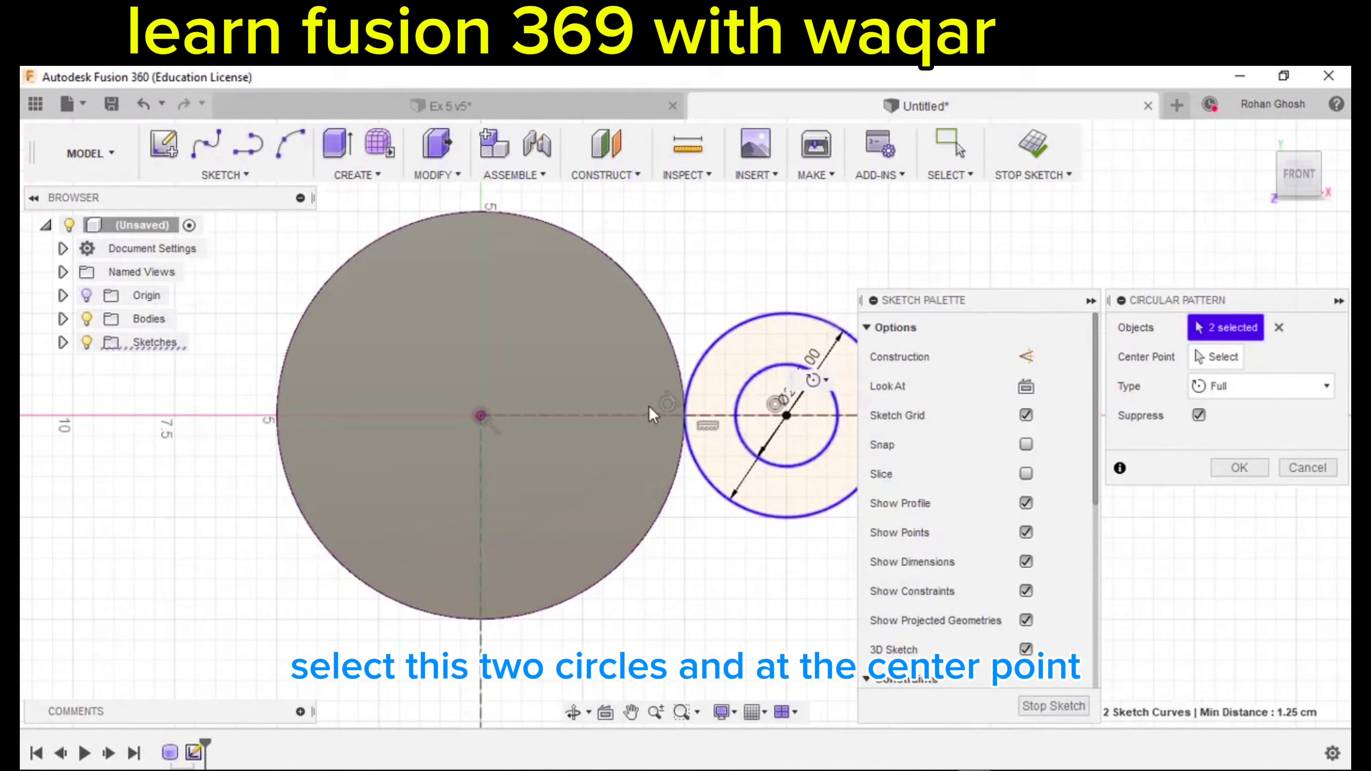
middle_drag(807, 392, 731, 372)
click(1221, 358)
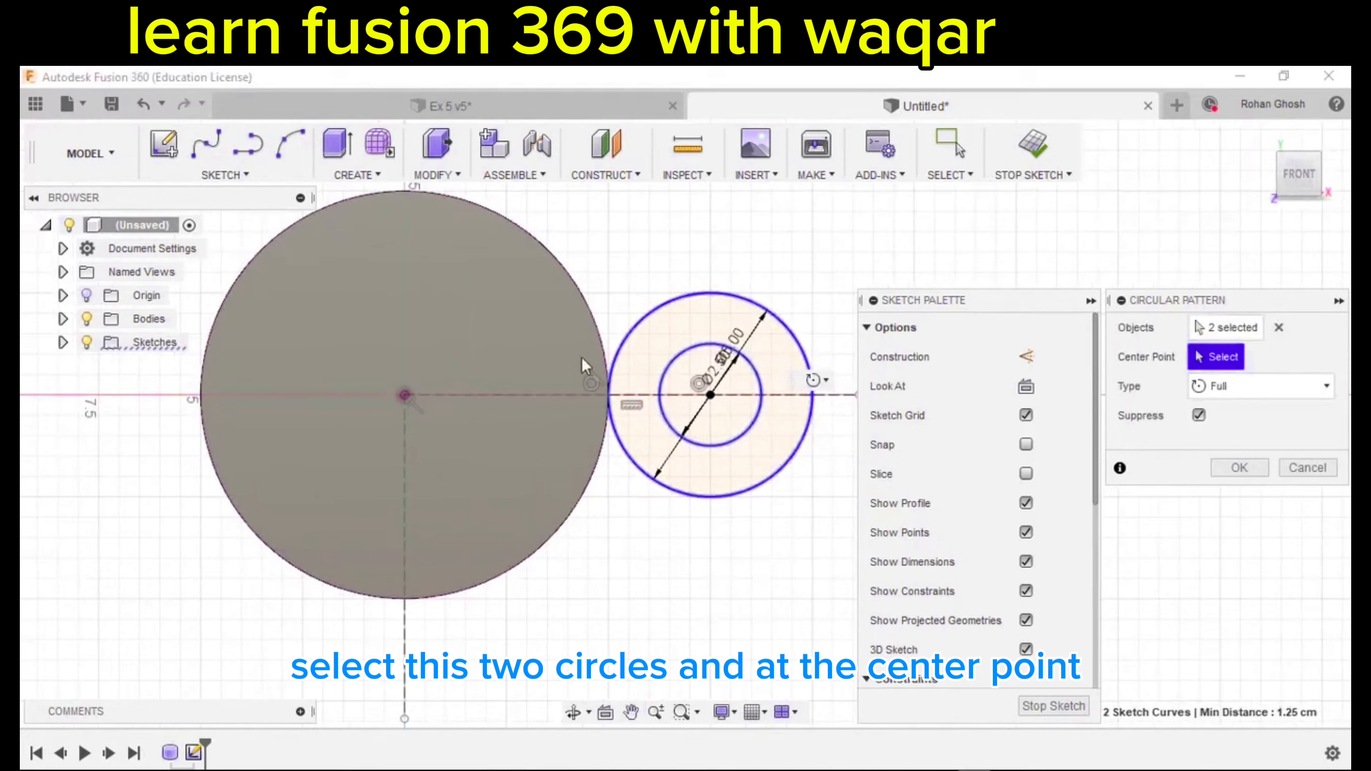
click(405, 396)
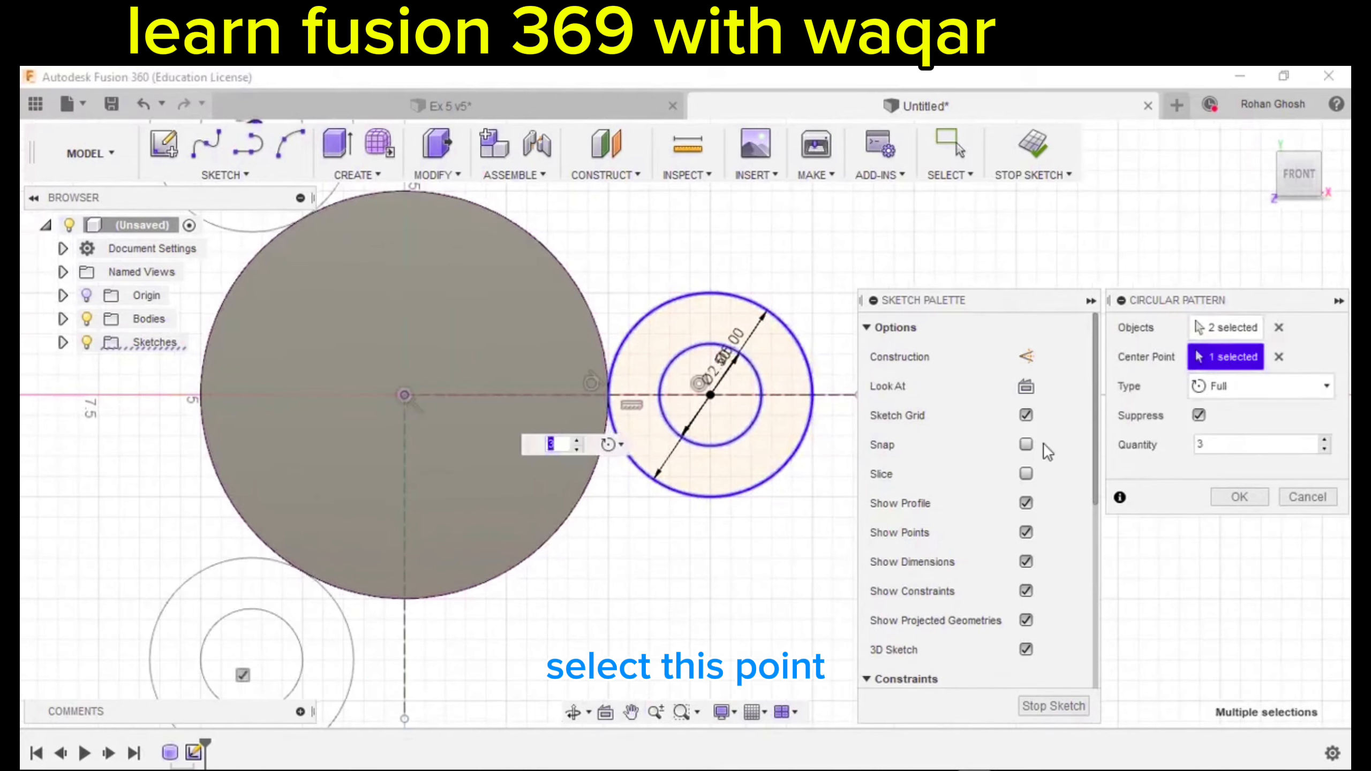
Set the pattern to Angle type with quantity 3 and total angle -180.
click(1214, 382)
click(1238, 433)
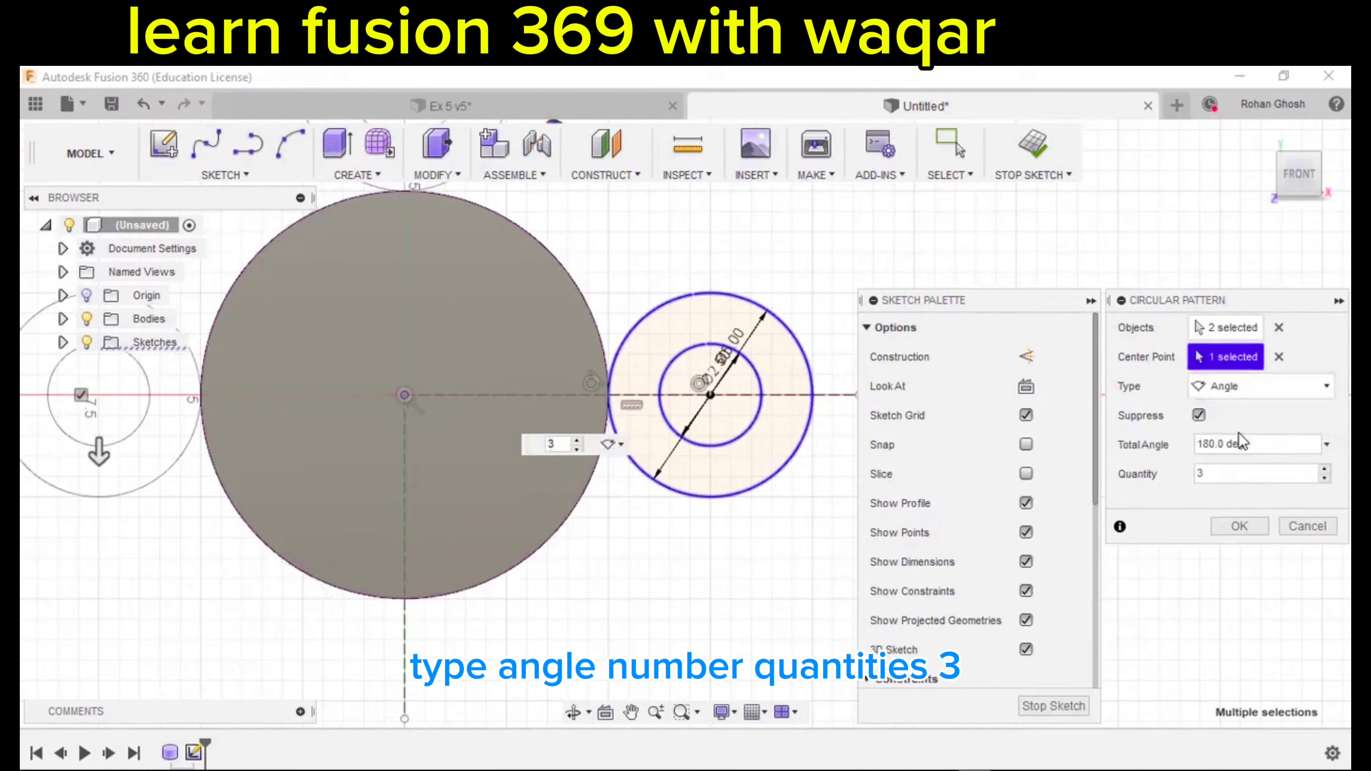
scroll(579, 426, down, 4)
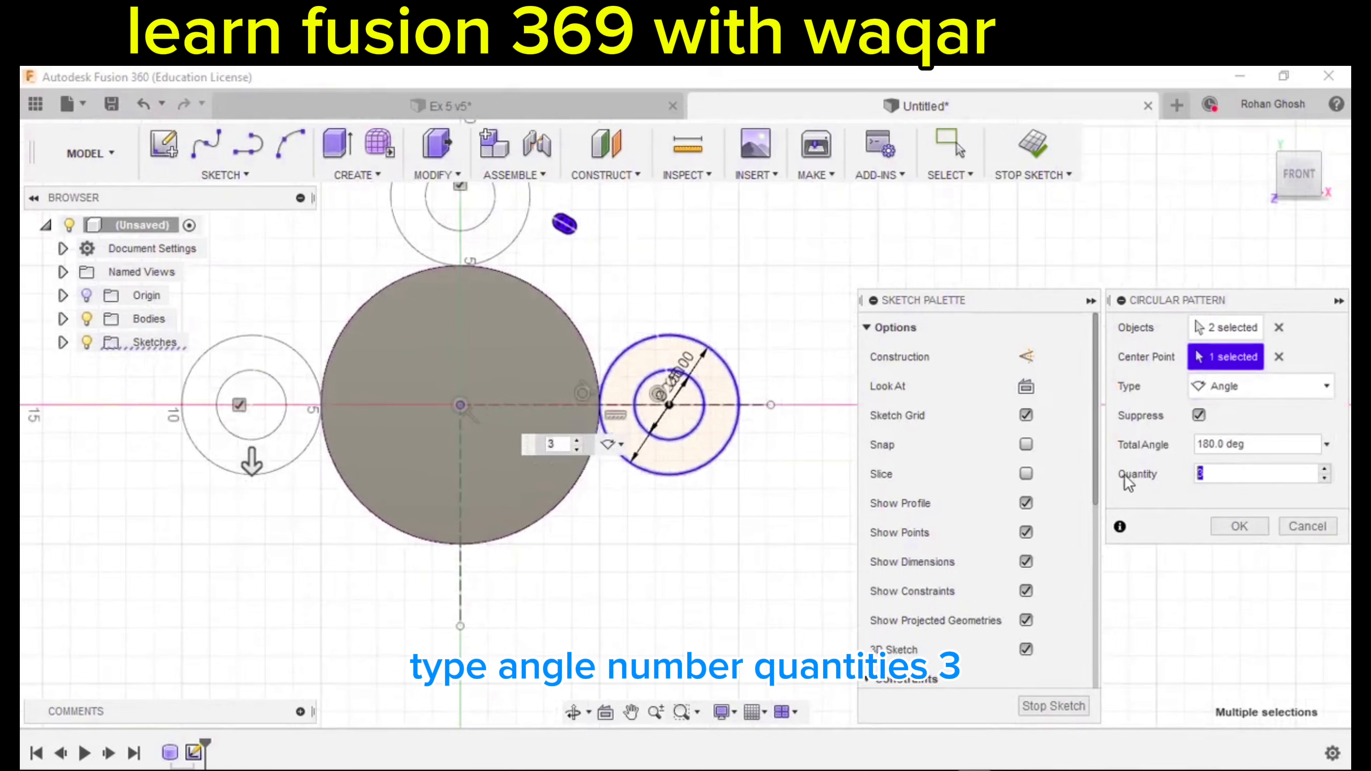
text(3)
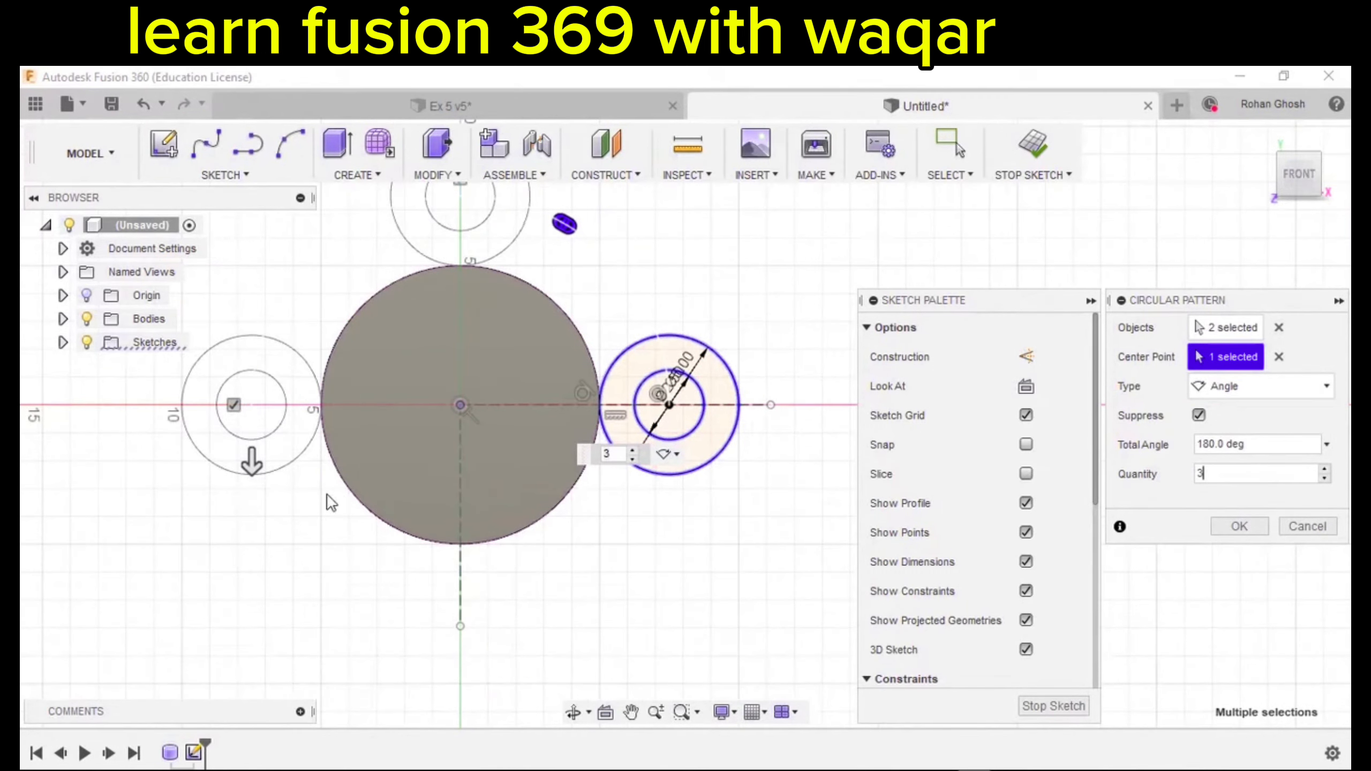
middle_drag(330, 502, 365, 520)
drag(288, 479, 522, 540)
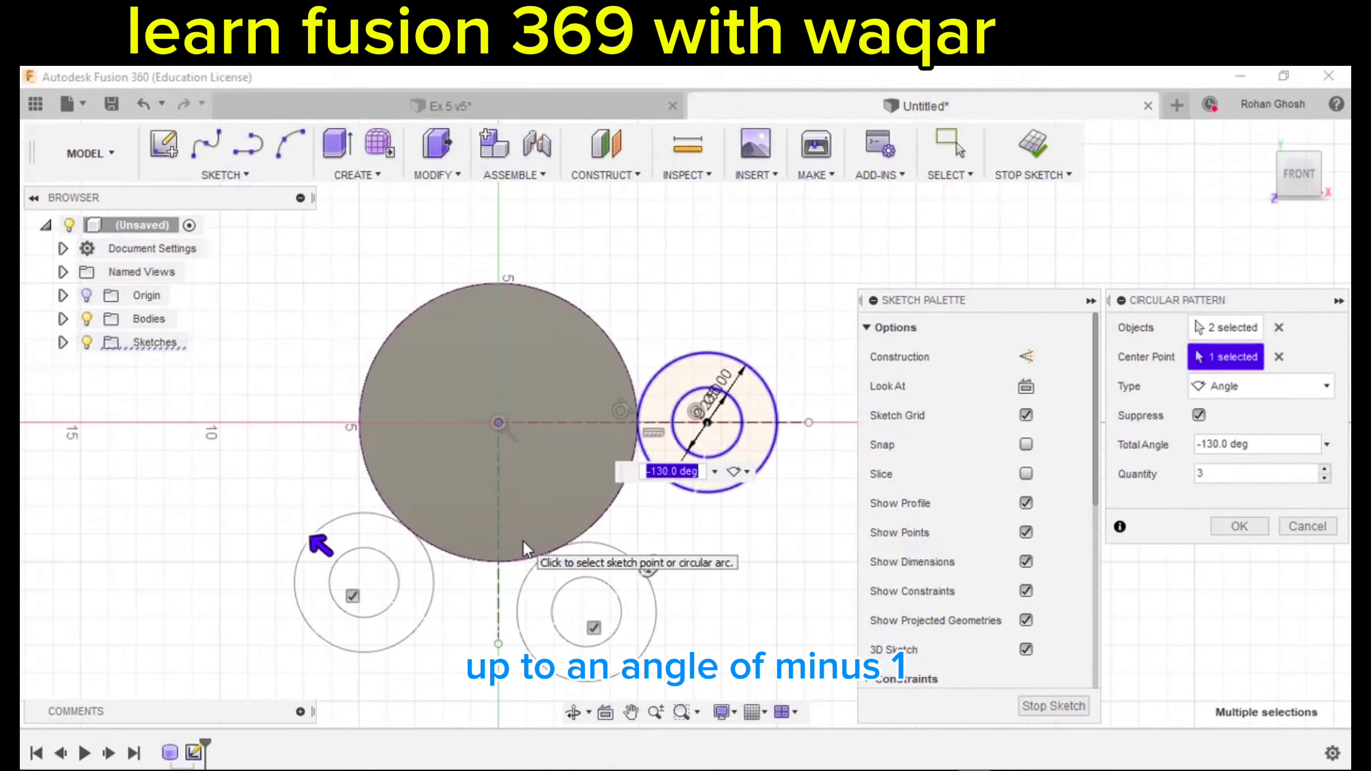
text(-180)
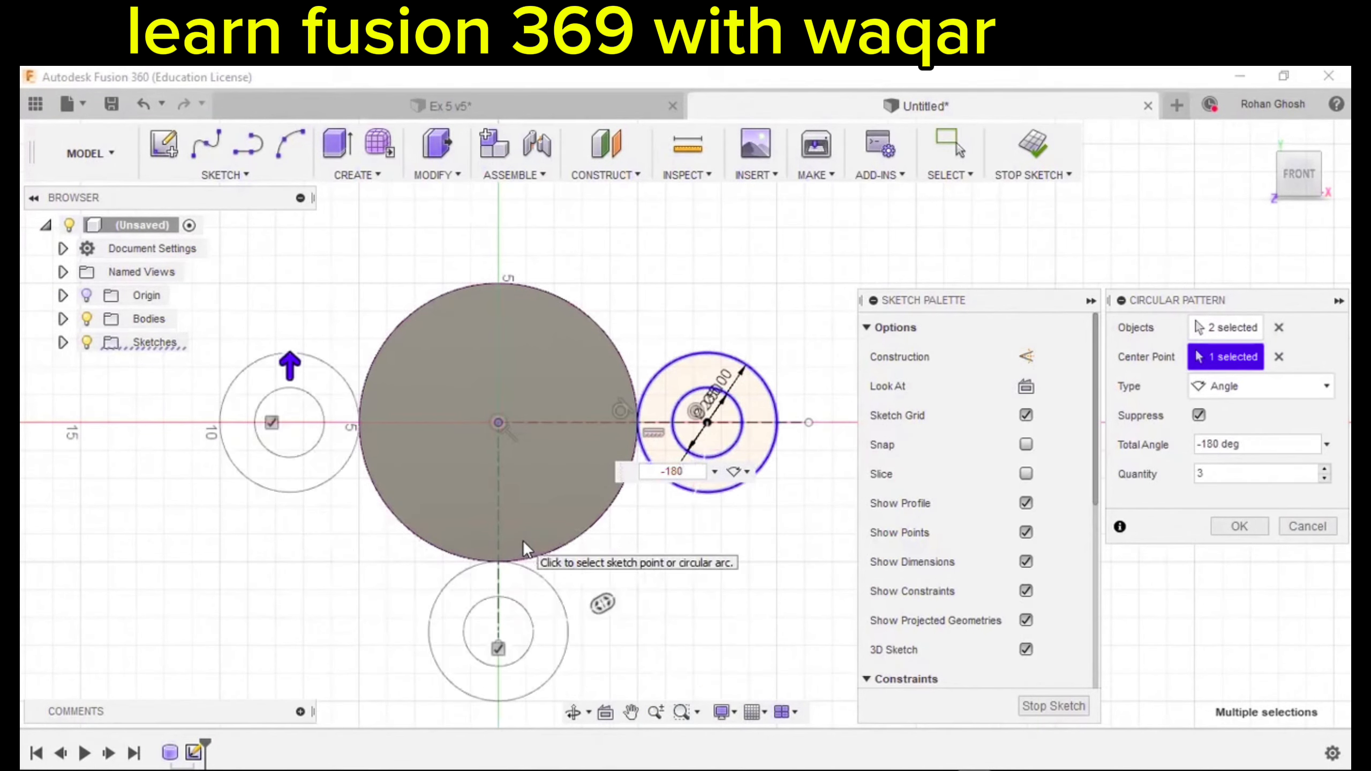
key(Return)
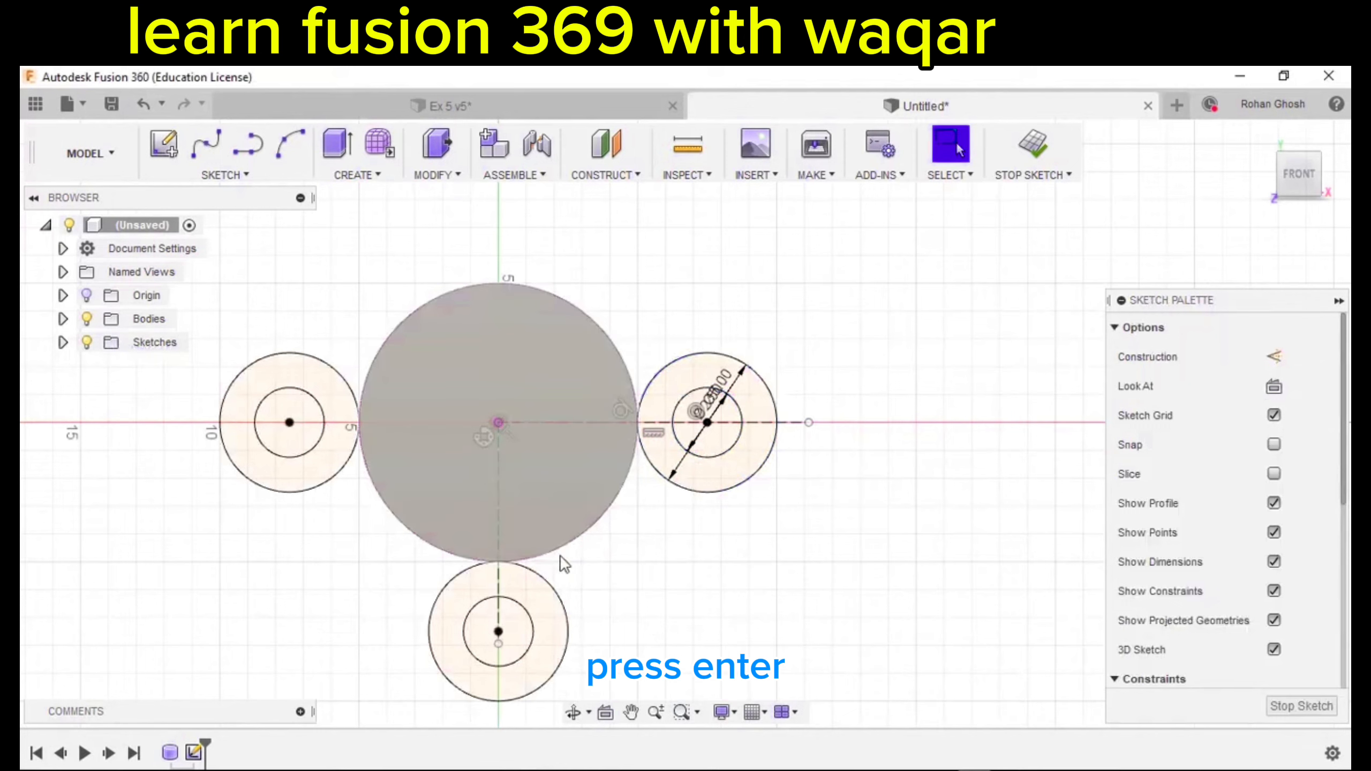
middle_drag(752, 594, 751, 547)
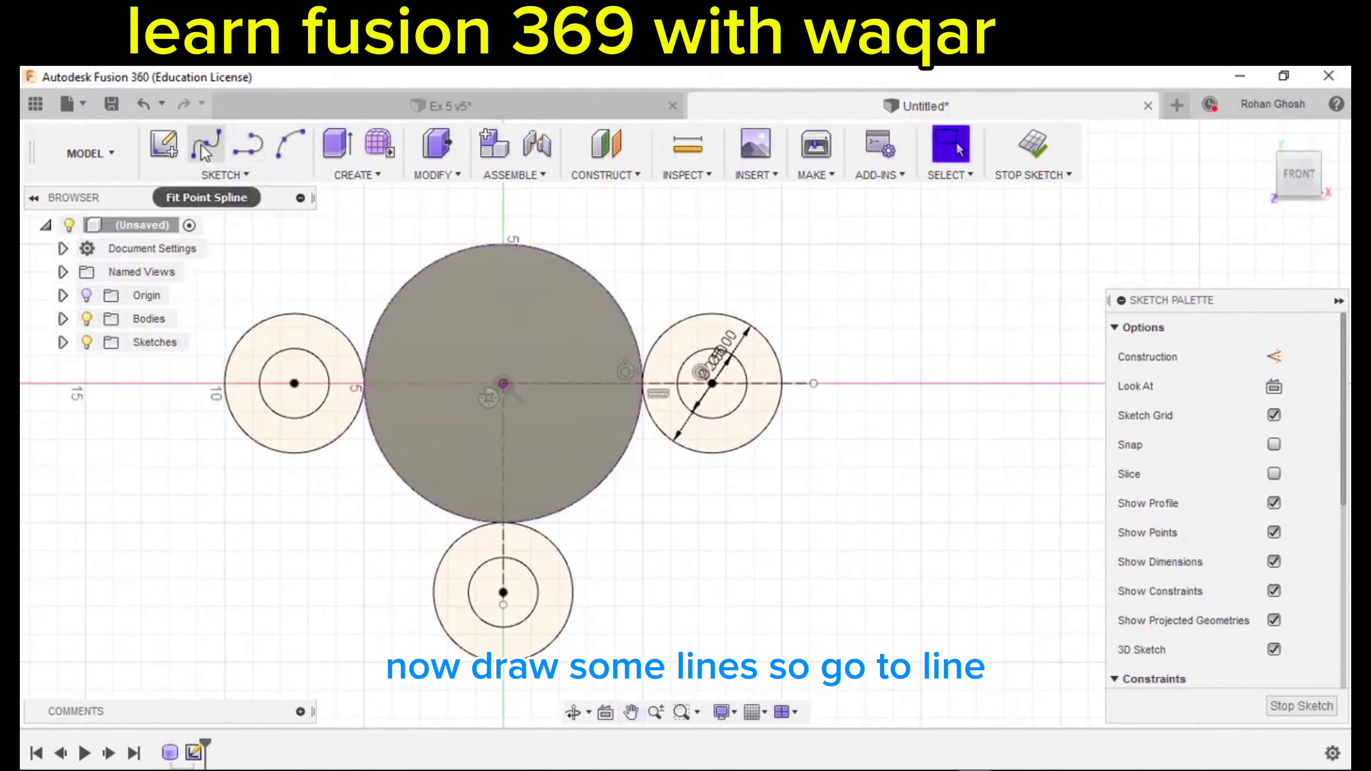
Draw lines from the right and left circles down to the bottom circle.
click(227, 181)
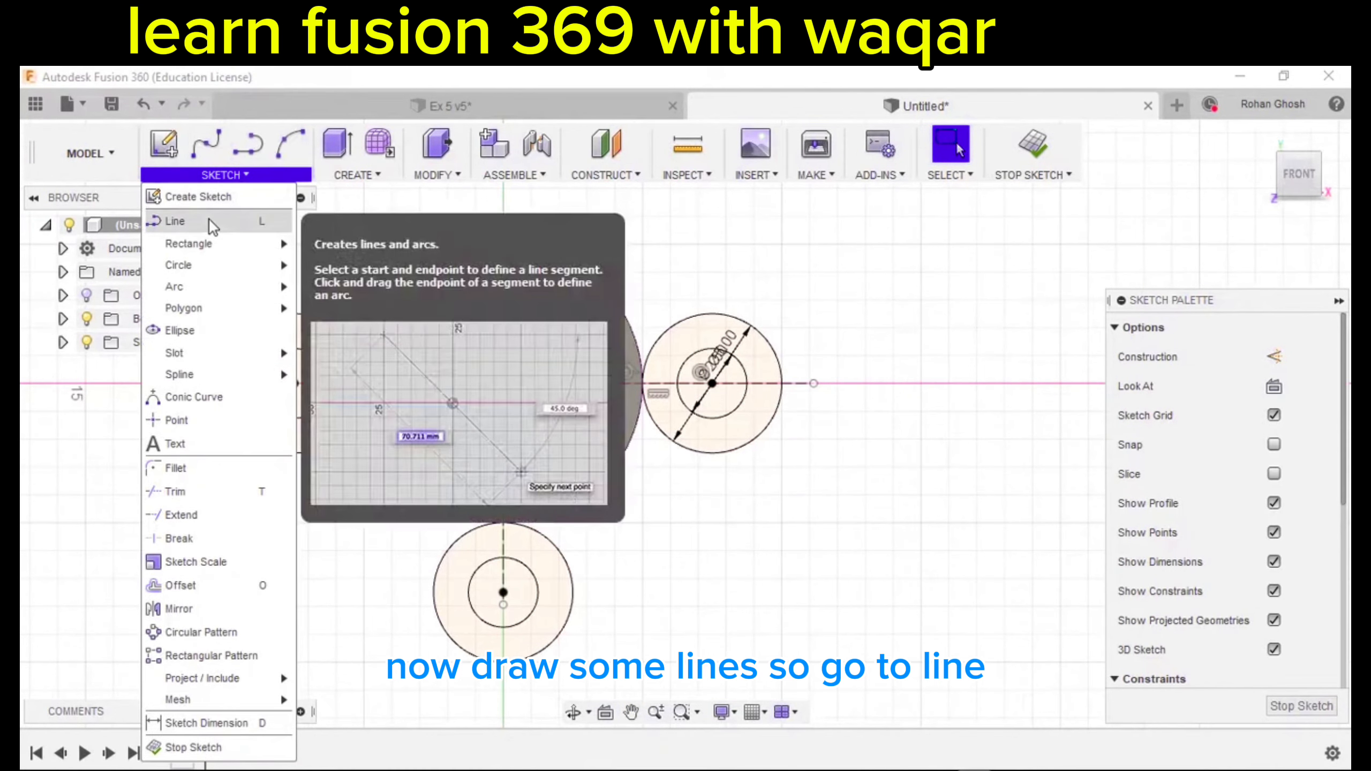
click(210, 220)
scroll(799, 430, up, 2)
middle_drag(784, 435, 831, 316)
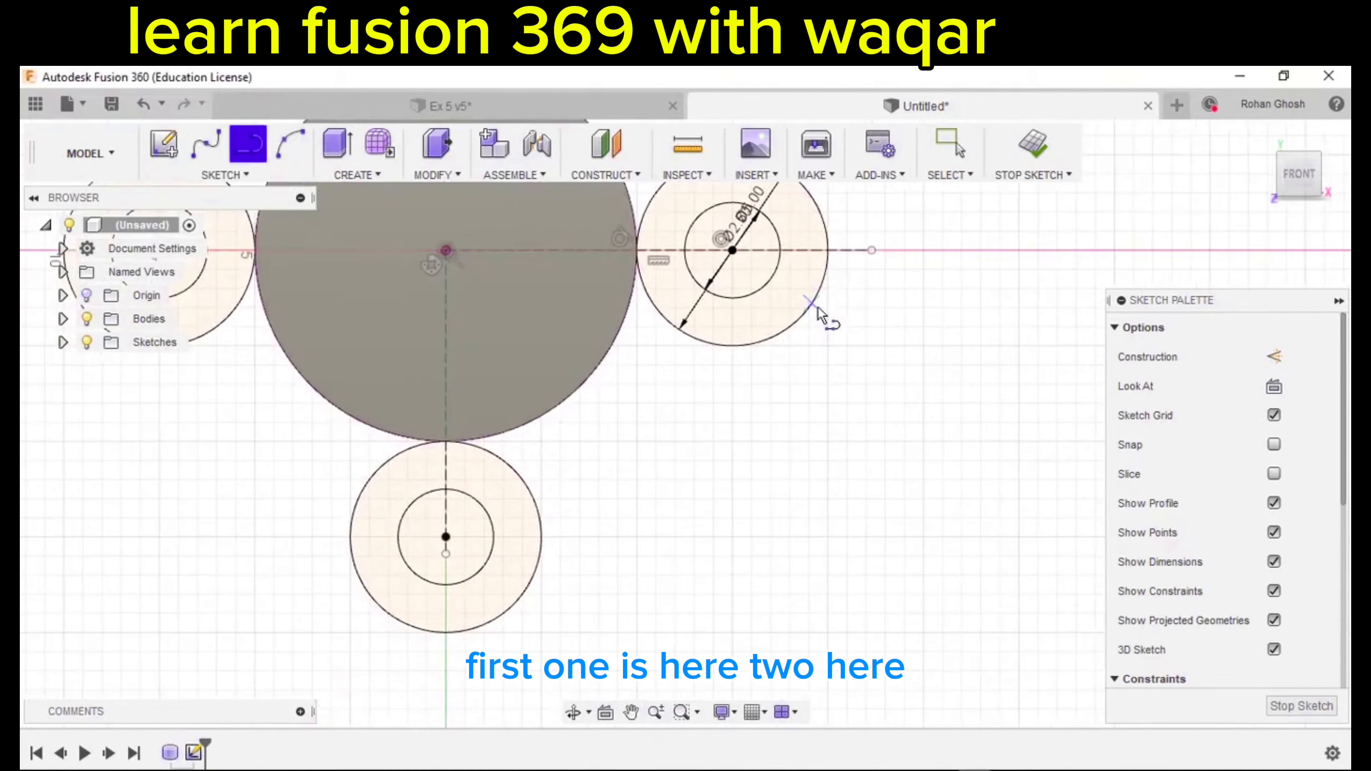
mouse_move(811, 304)
mouse_down()
mouse_move(612, 545)
mouse_move(527, 599)
mouse_up()
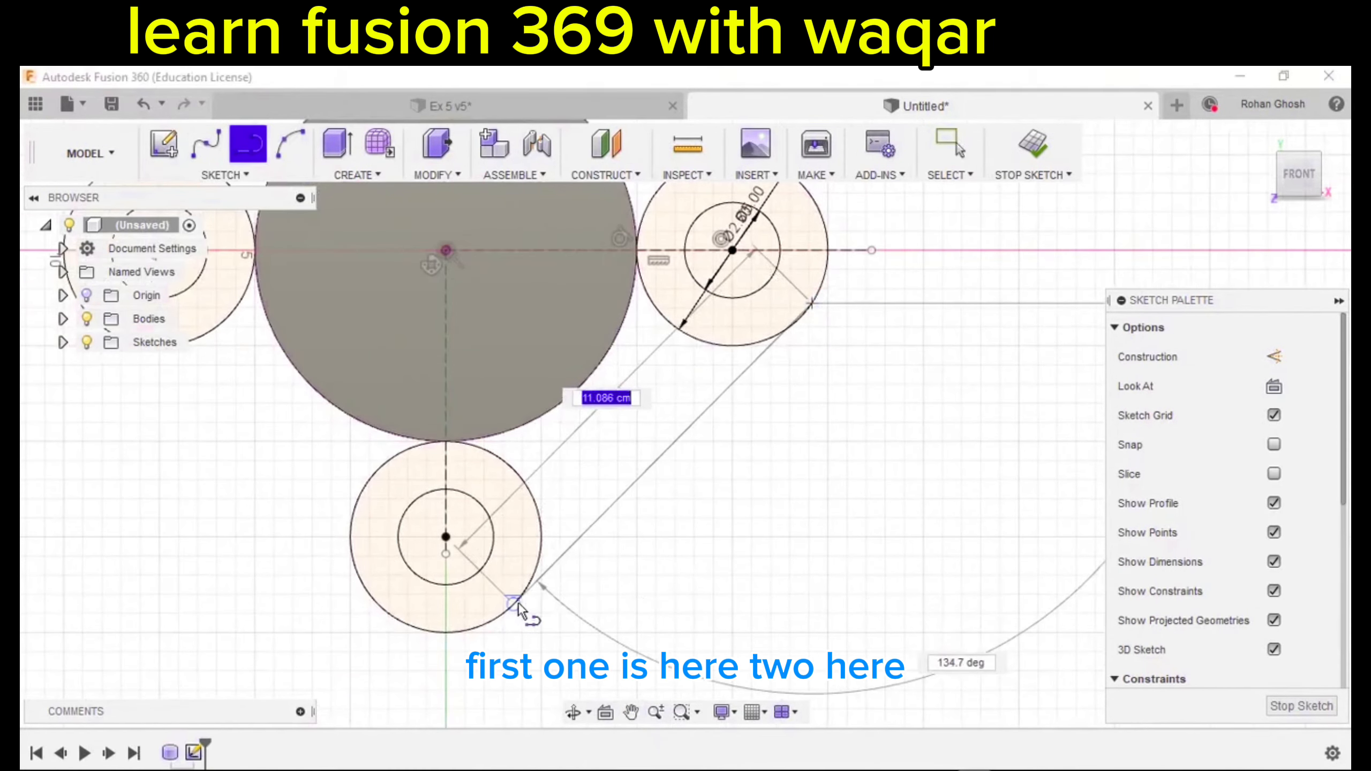
scroll(702, 529, down, 2)
middle_drag(702, 530, 811, 490)
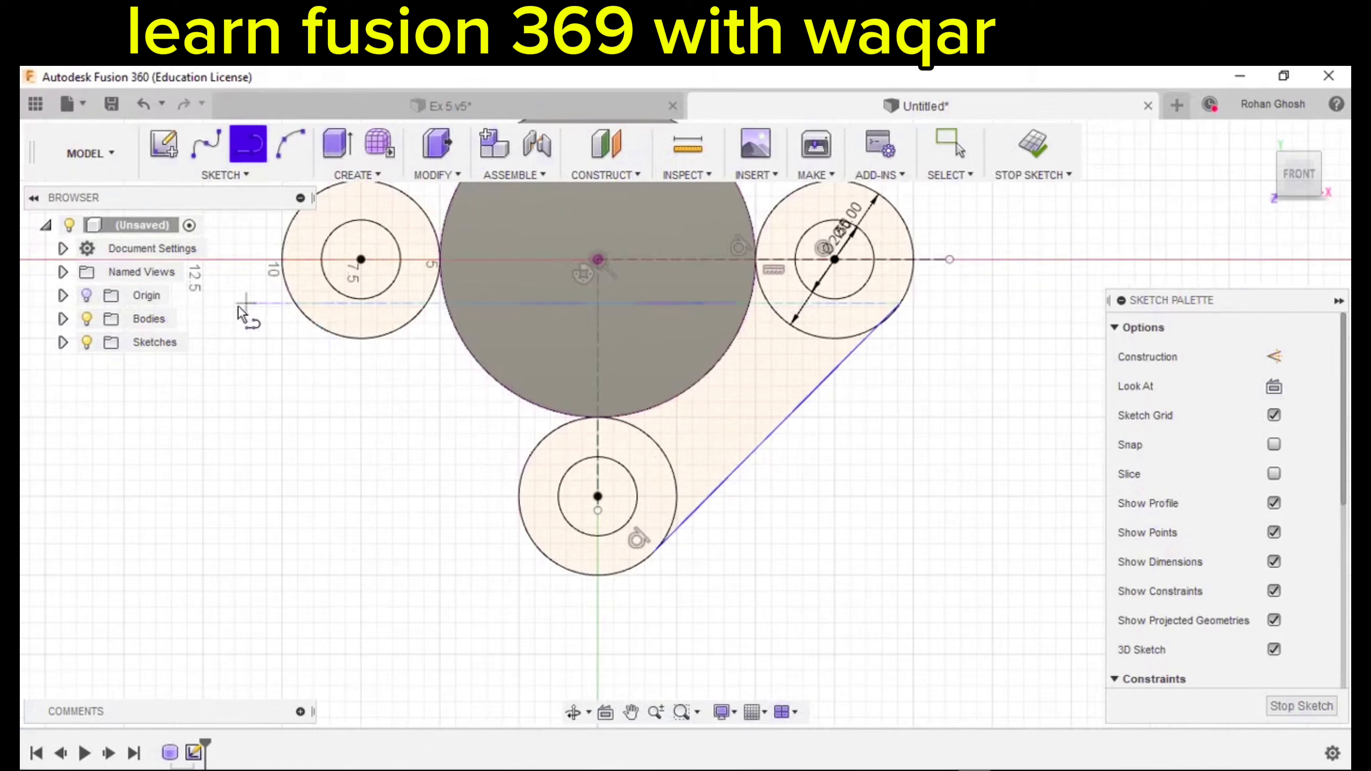
click(303, 316)
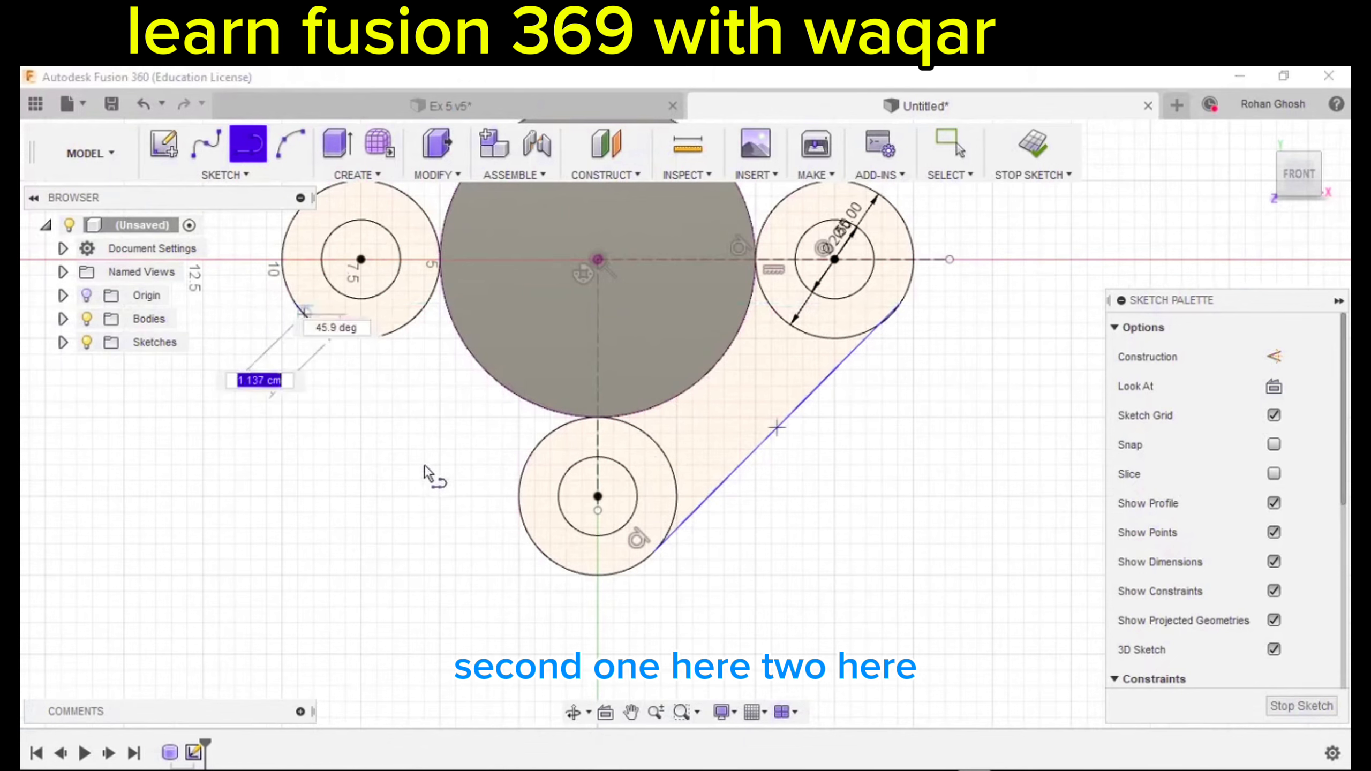
click(544, 555)
middle_drag(829, 409, 850, 606)
scroll(851, 605, down, 1)
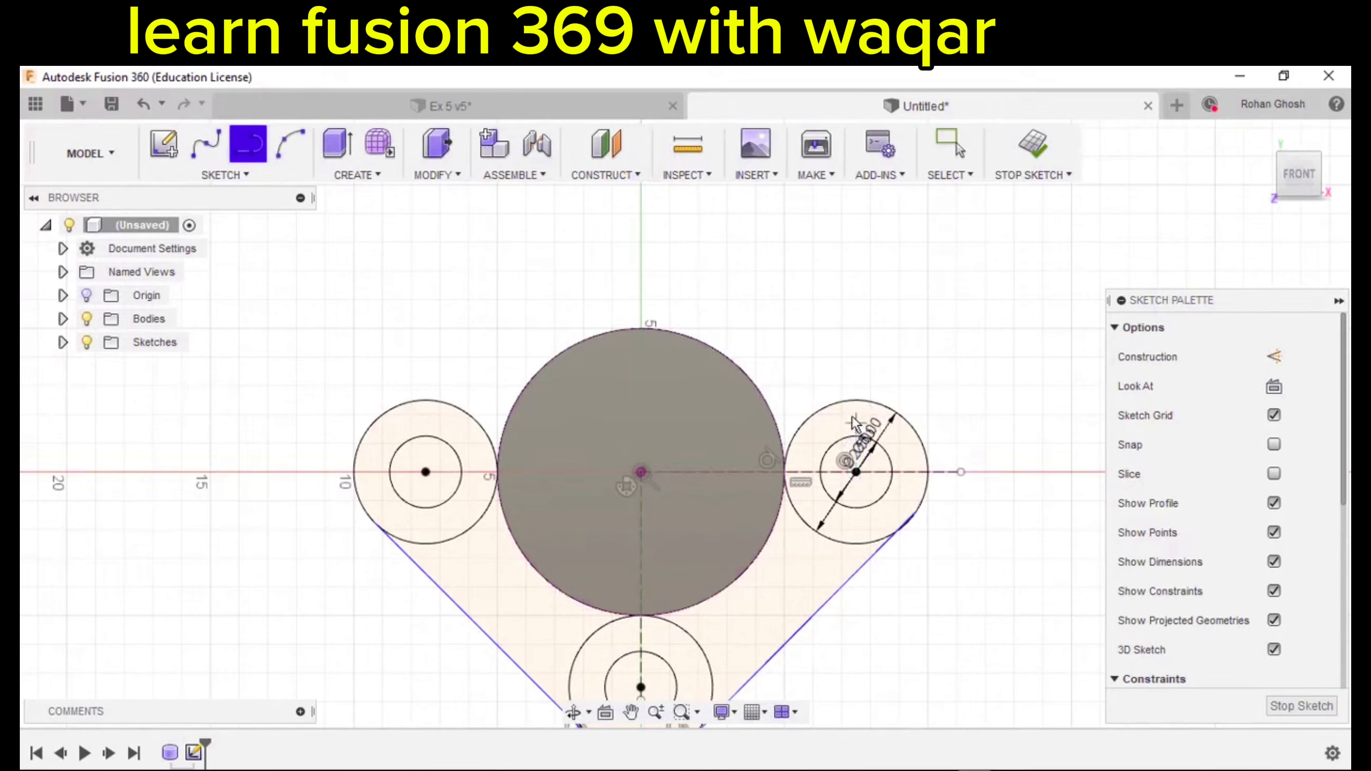
Draw the short top segment at the right circle and join its left end to the big circle.
click(854, 400)
scroll(813, 400, up, 2)
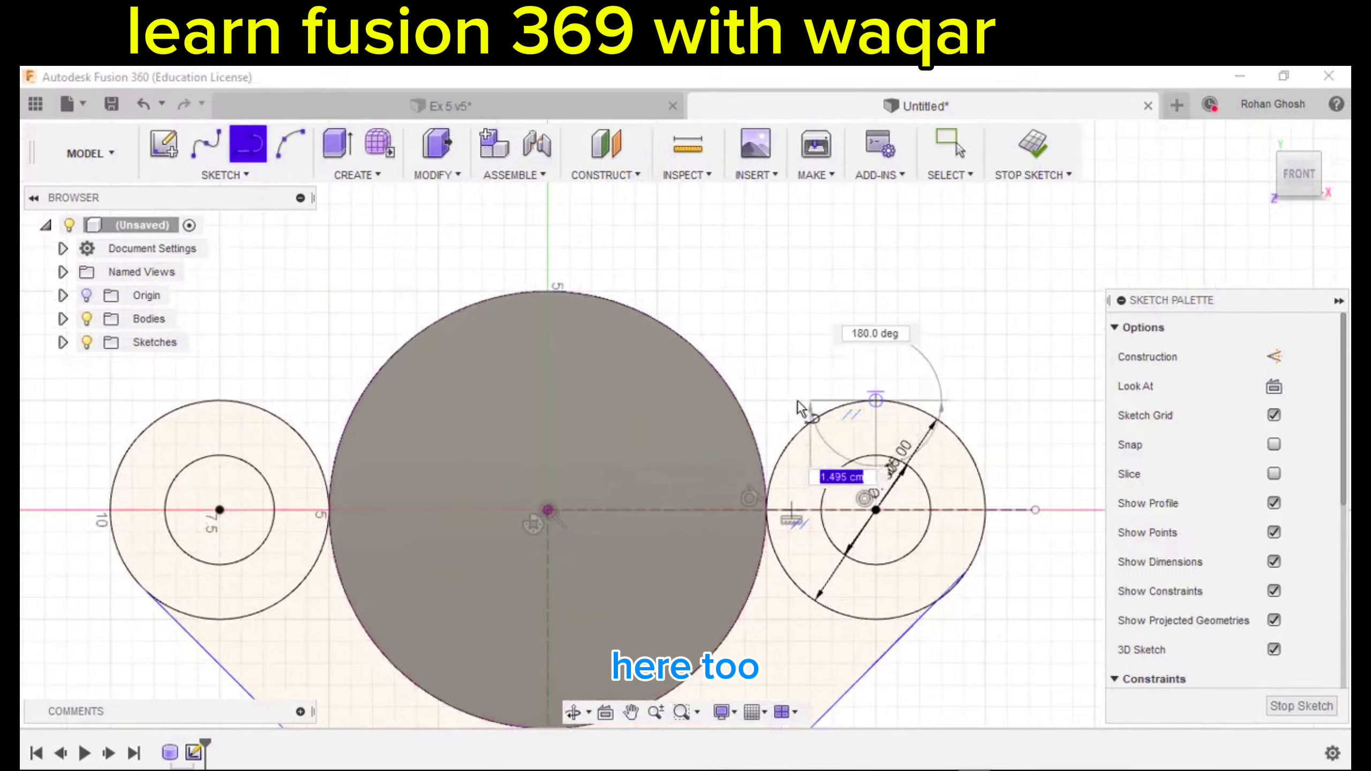
click(784, 398)
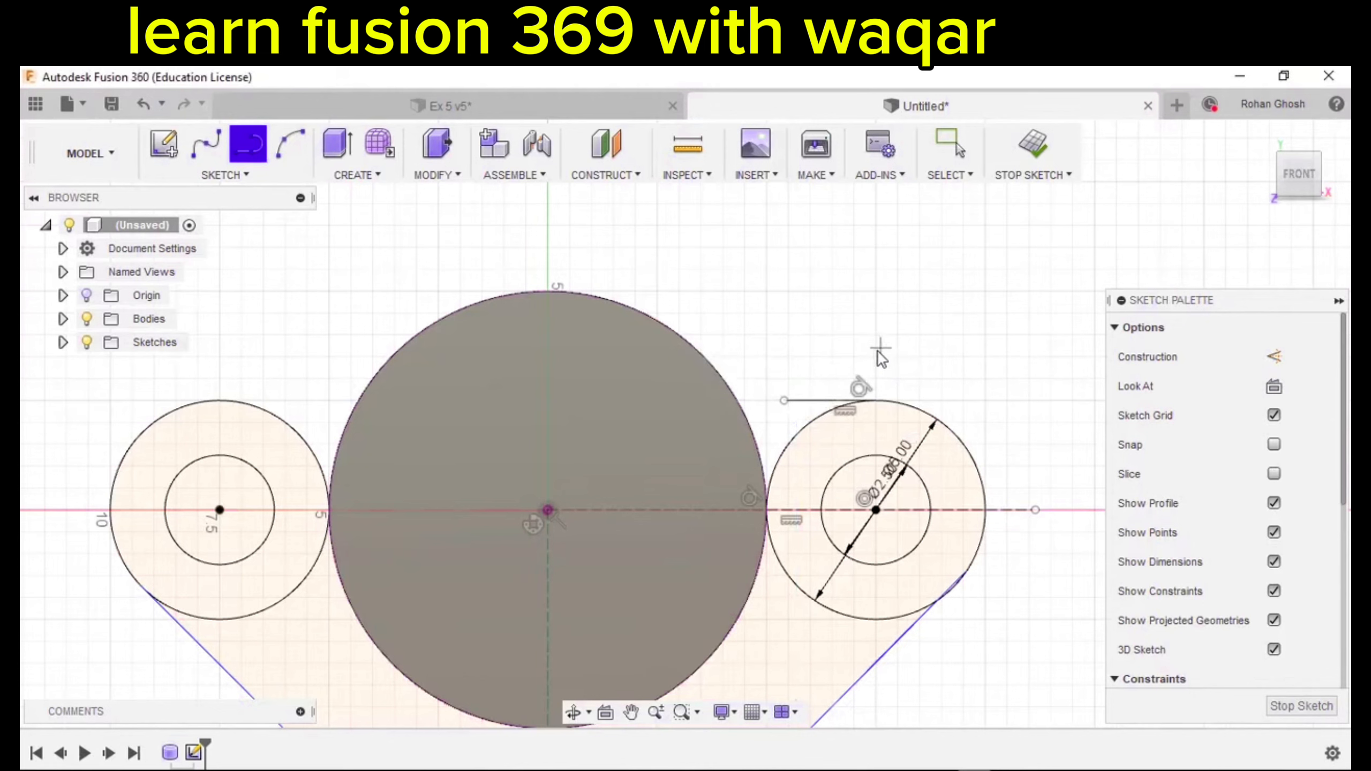
key(Escape)
drag(783, 401, 736, 399)
scroll(795, 362, down, 2)
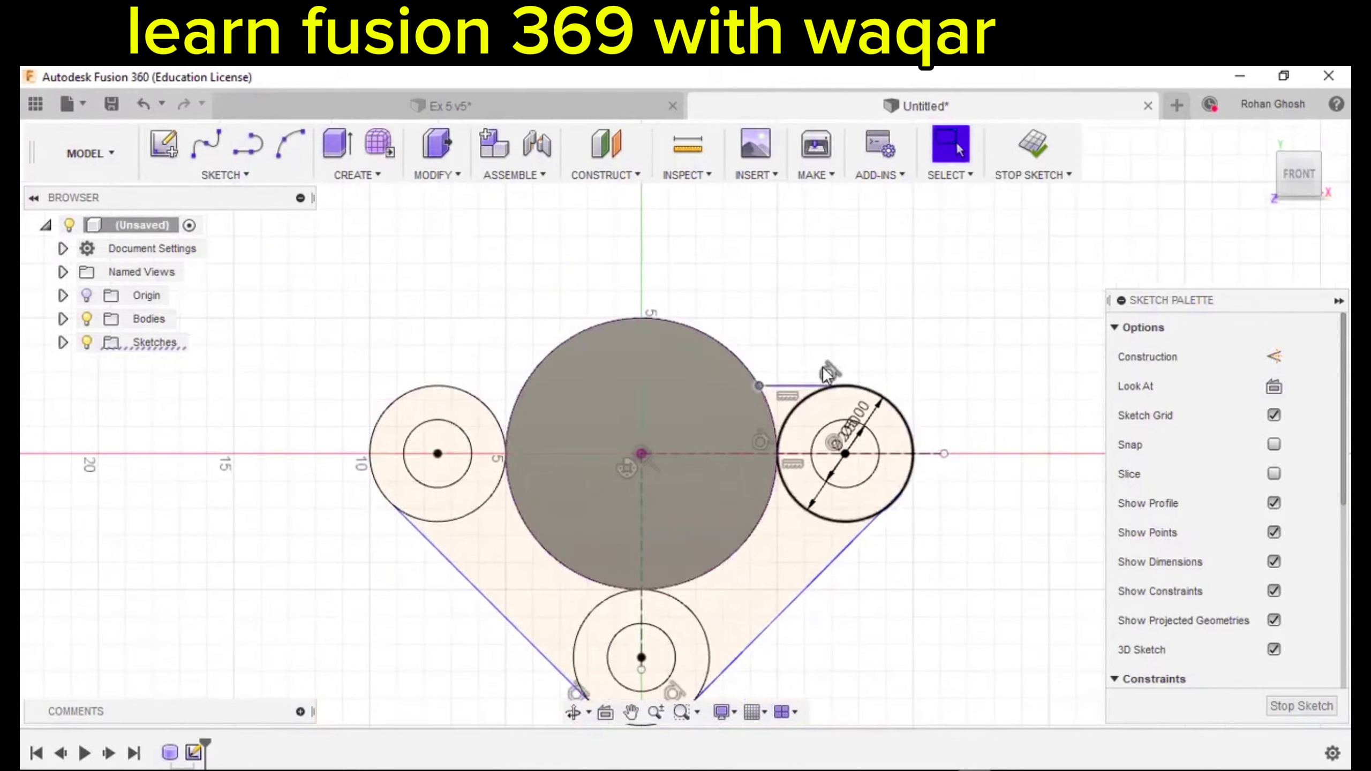
scroll(791, 384, up, 3)
scroll(816, 388, down, 1)
scroll(817, 381, down, 1)
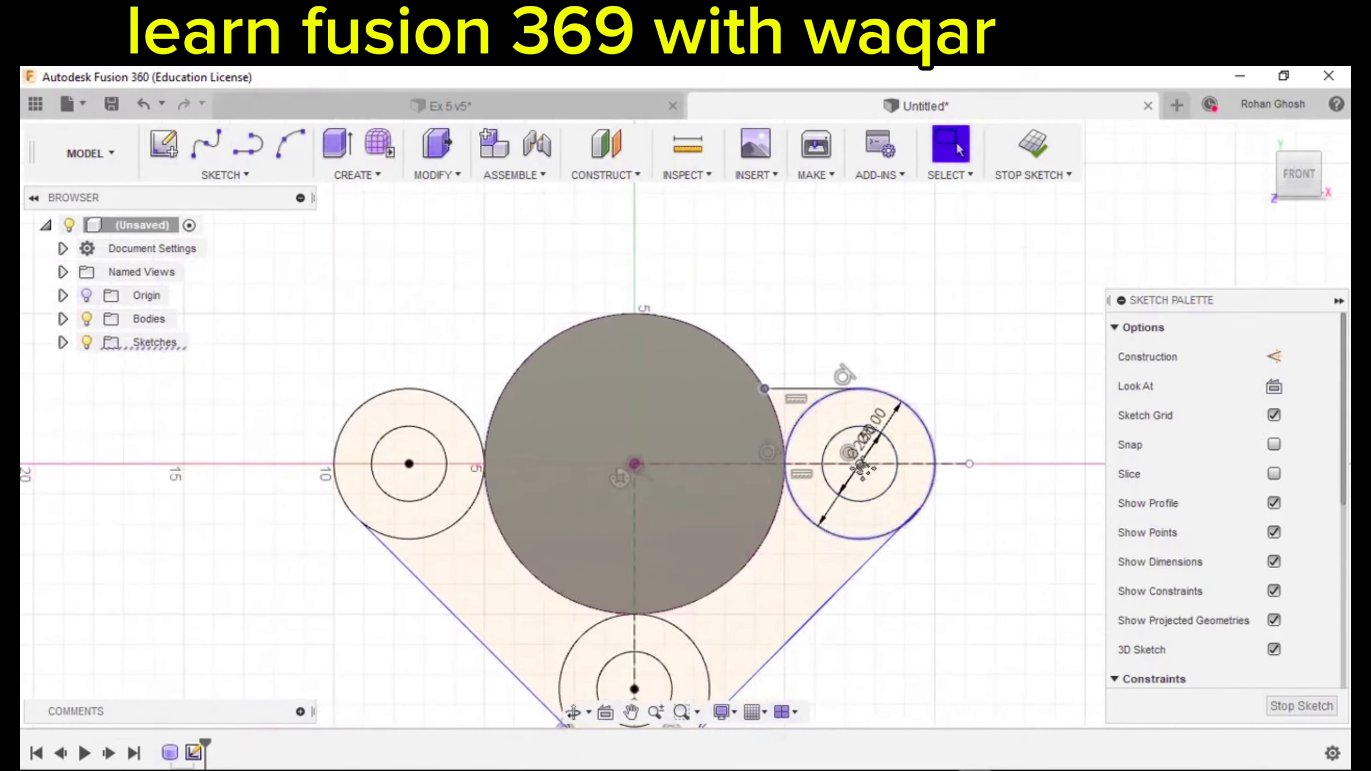
middle_drag(816, 564, 827, 428)
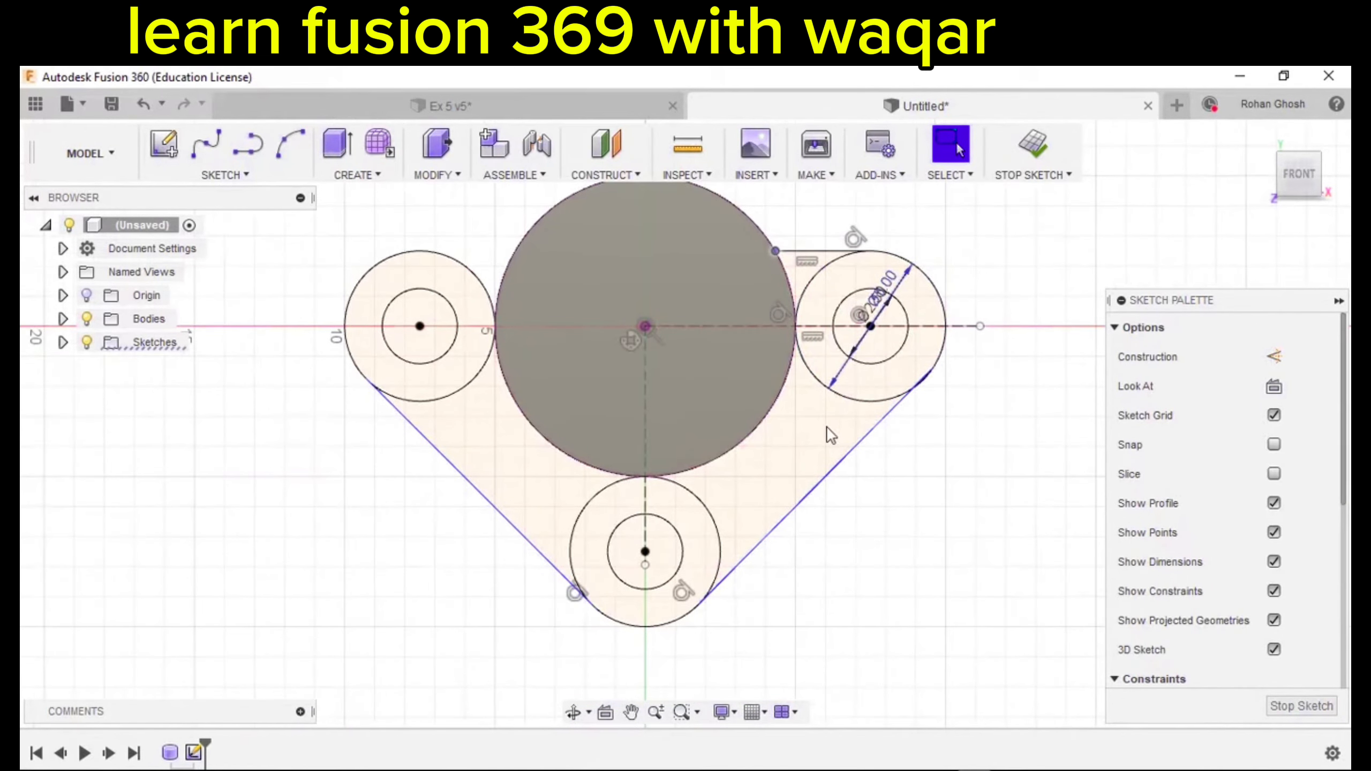
Make the right slanted line tangent to the right circle.
click(803, 498)
click(943, 345)
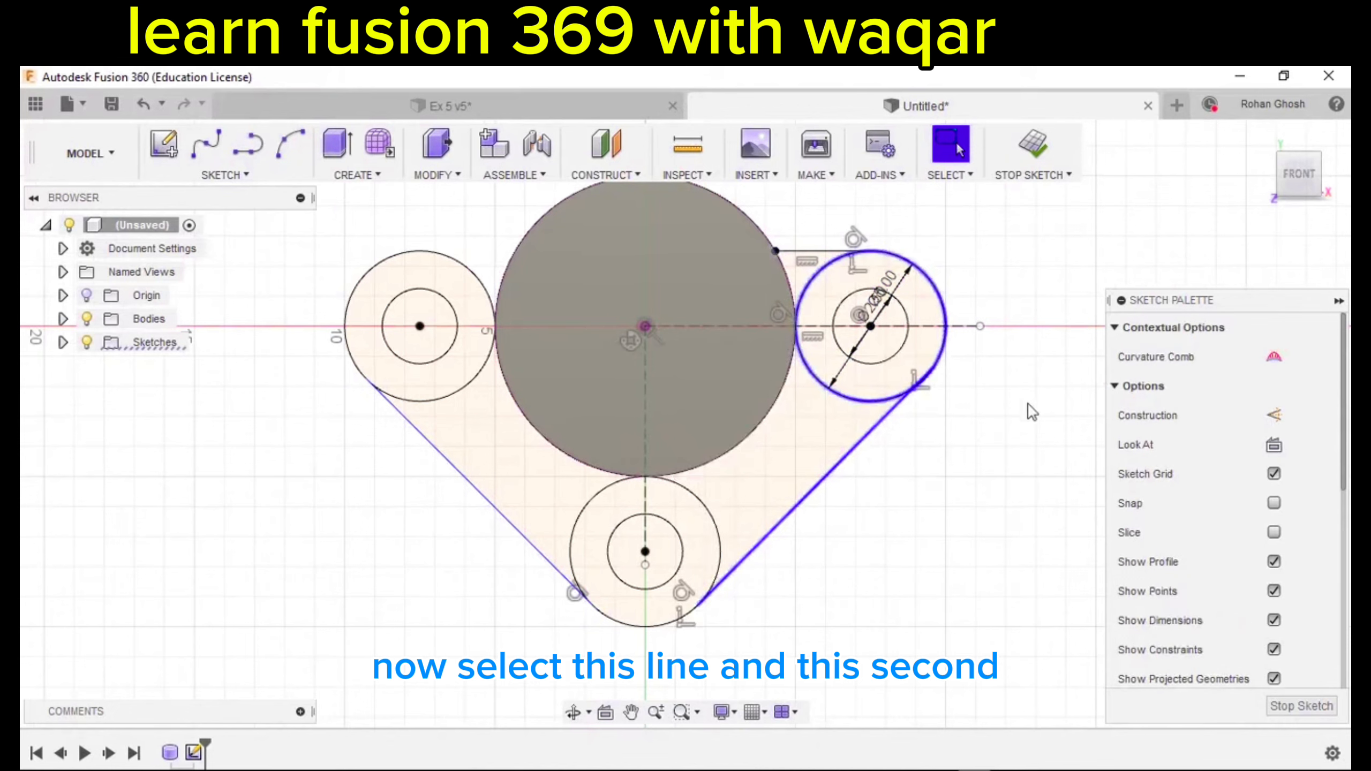
scroll(1199, 460, down, 5)
scroll(1199, 460, down, 2)
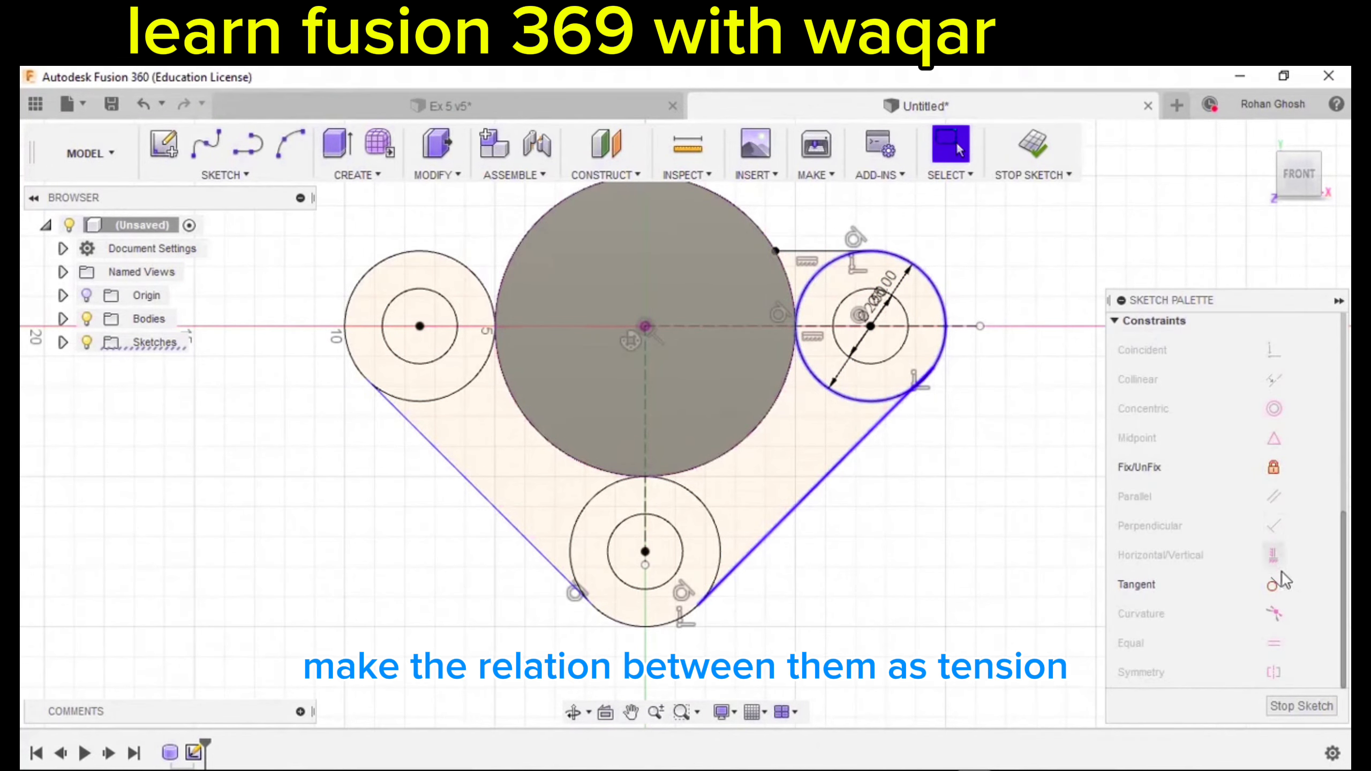
click(1273, 585)
scroll(926, 492, up, 2)
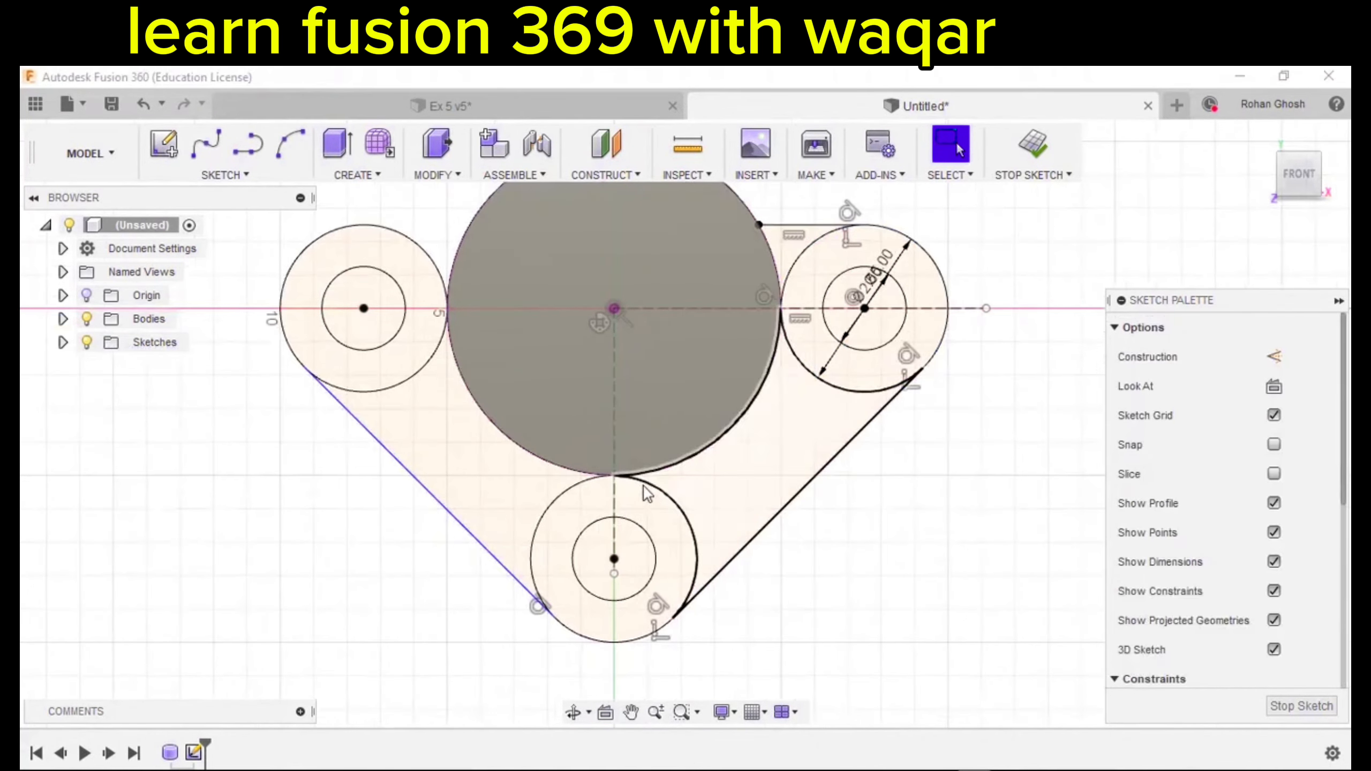
Make the left slanted line tangent to the left circle.
click(435, 500)
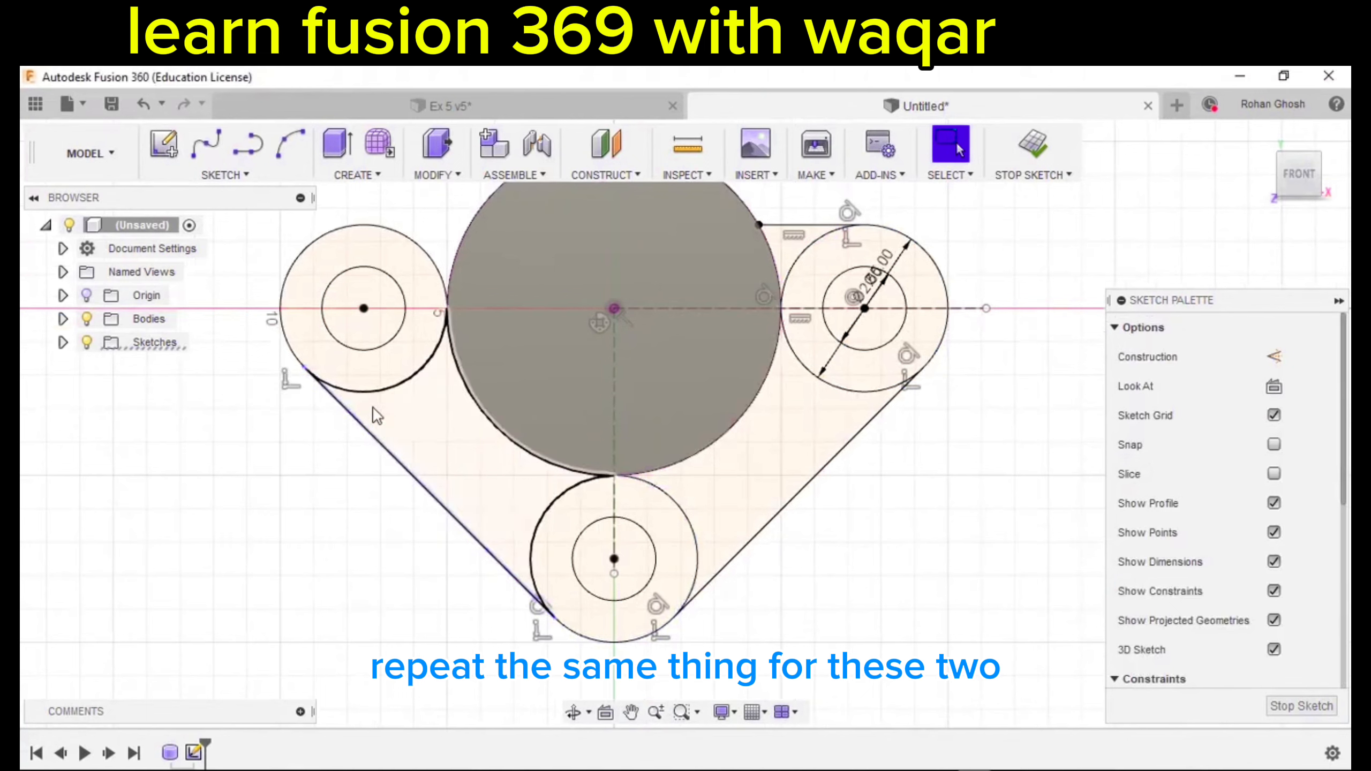
click(380, 391)
scroll(1315, 480, down, 3)
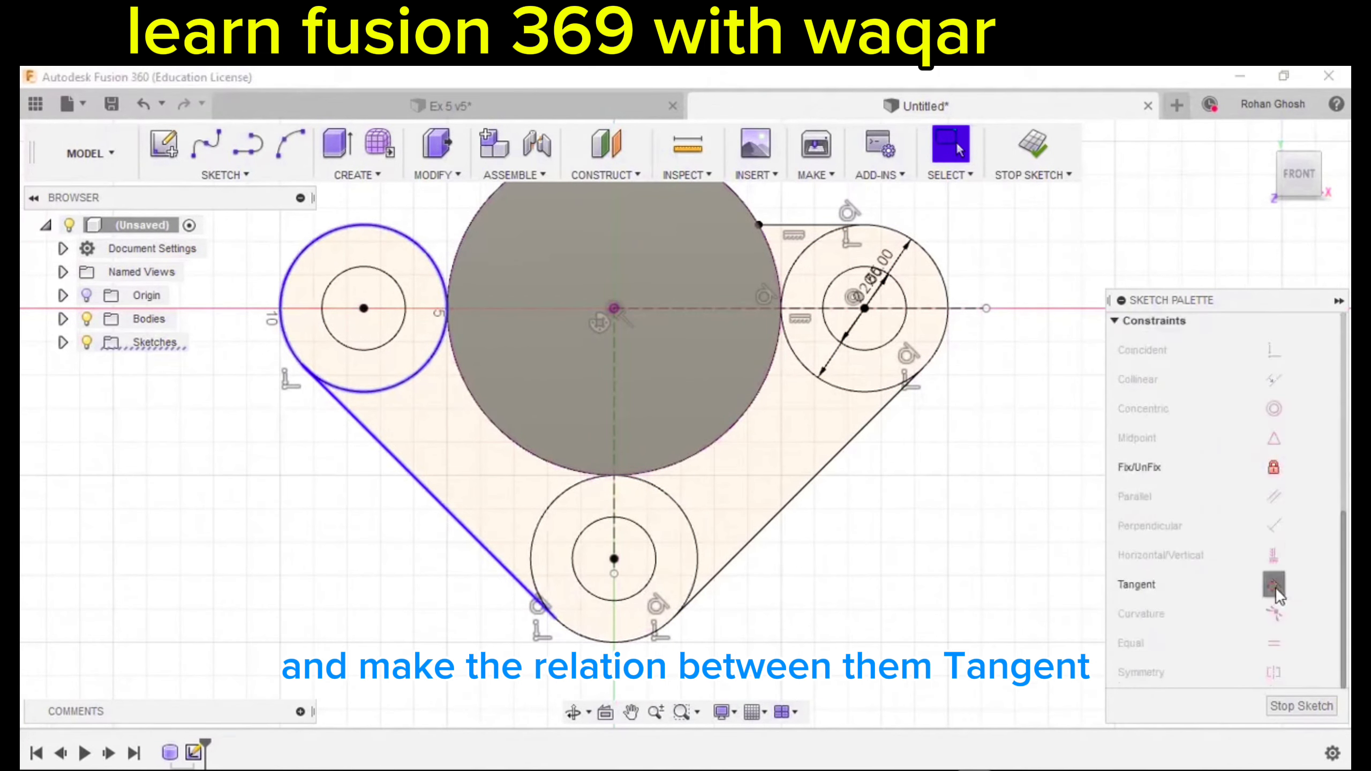
click(1275, 587)
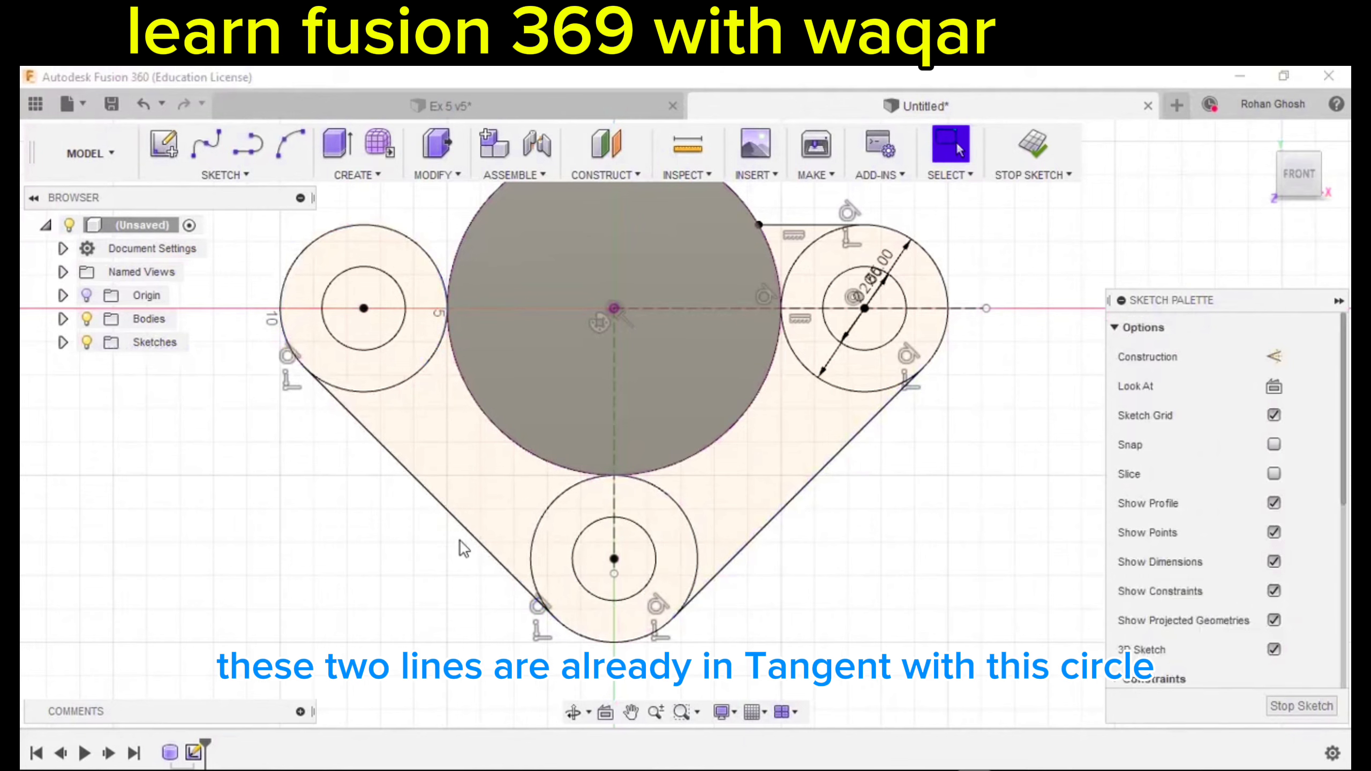
middle_drag(655, 566, 743, 487)
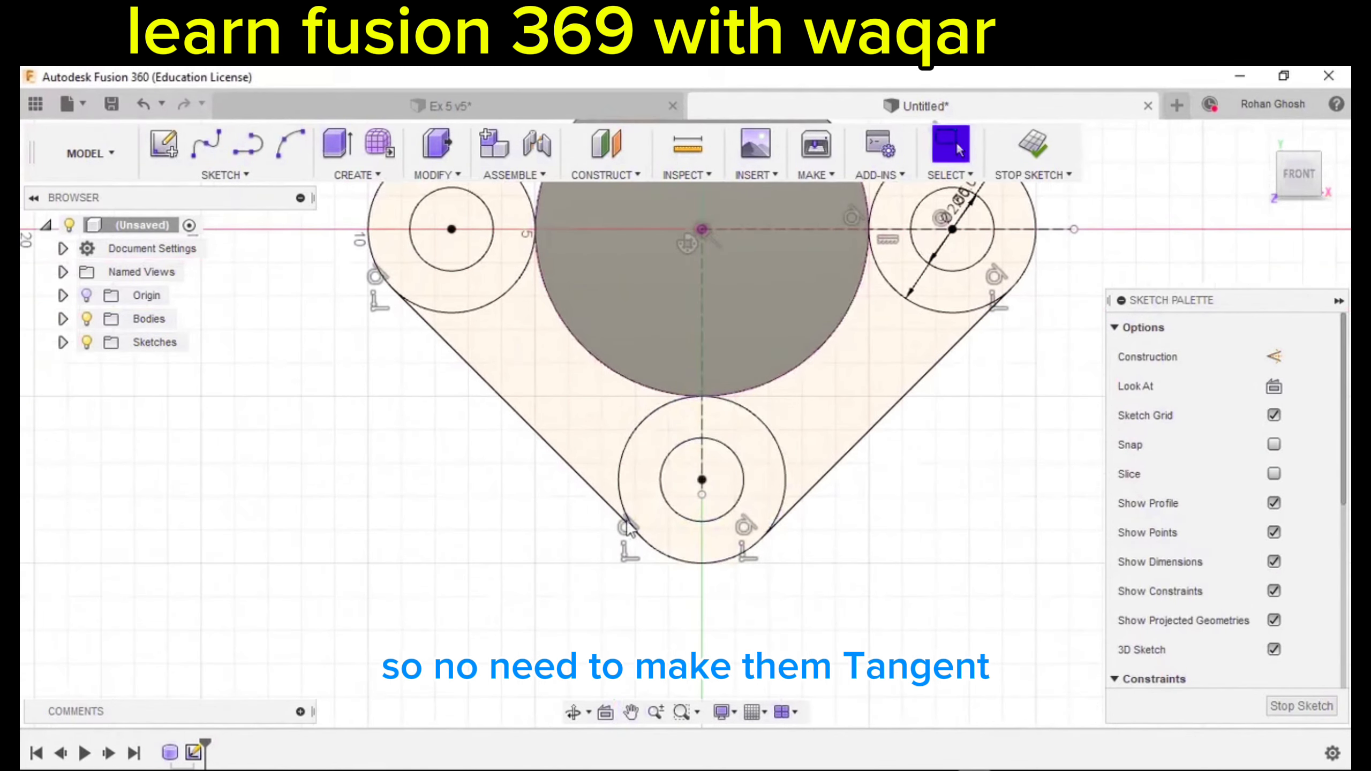
scroll(846, 519, down, 2)
middle_drag(857, 515, 825, 593)
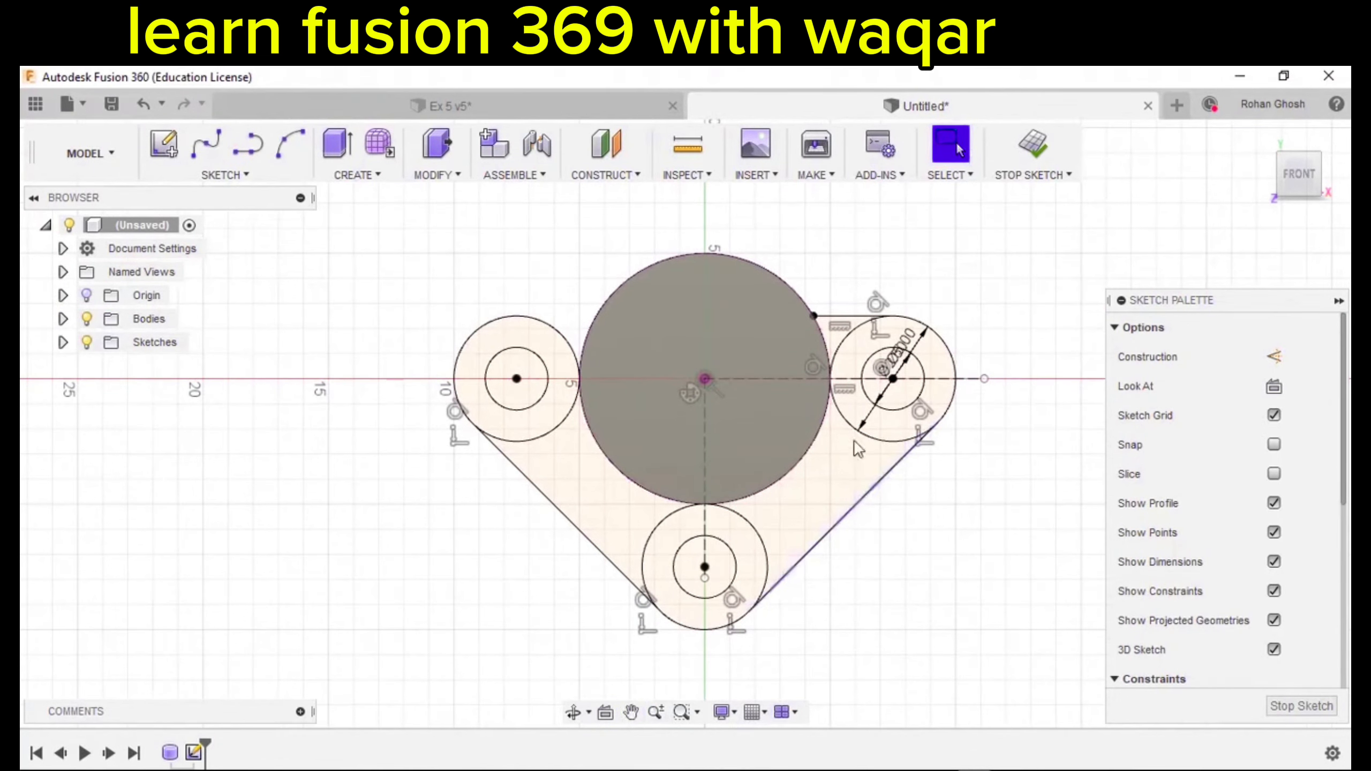
scroll(781, 344, up, 3)
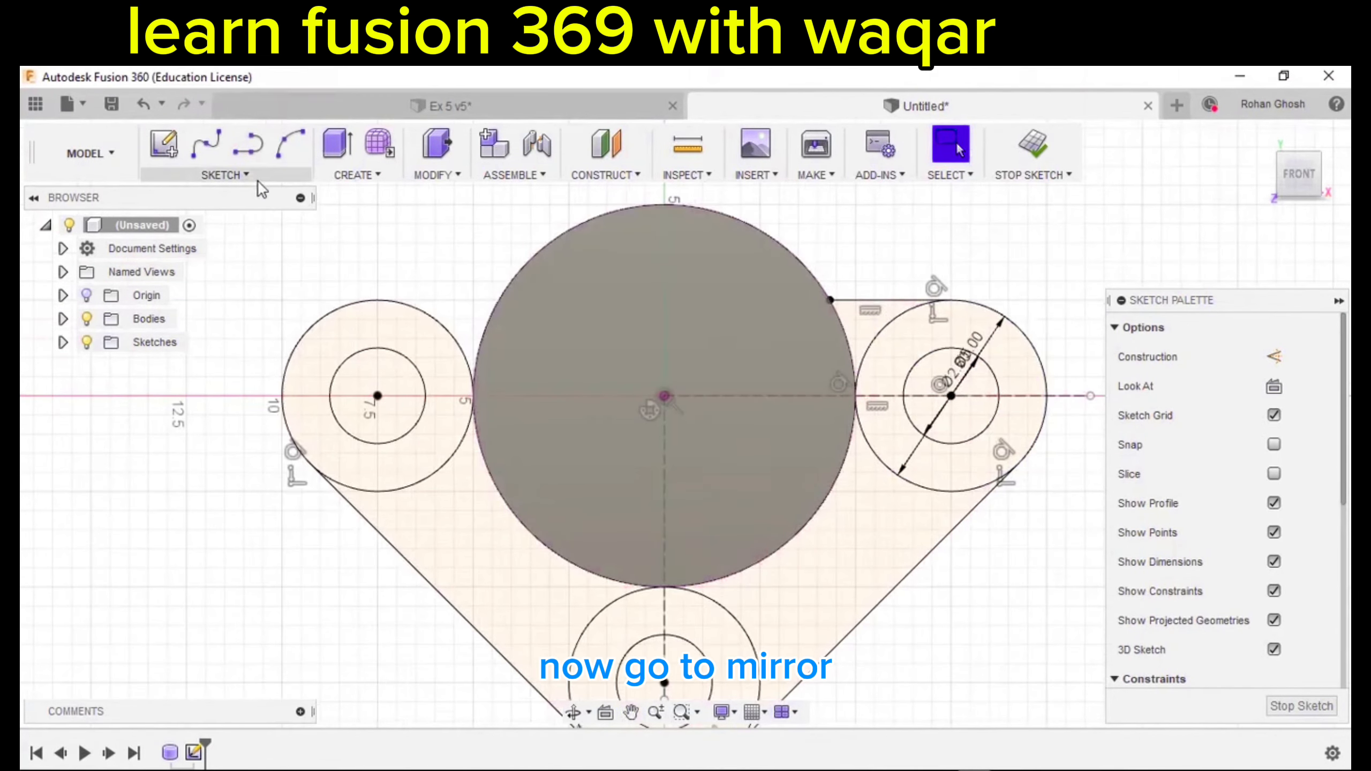
Mirror the short top line across the vertical dashed centreline to the left side.
click(258, 180)
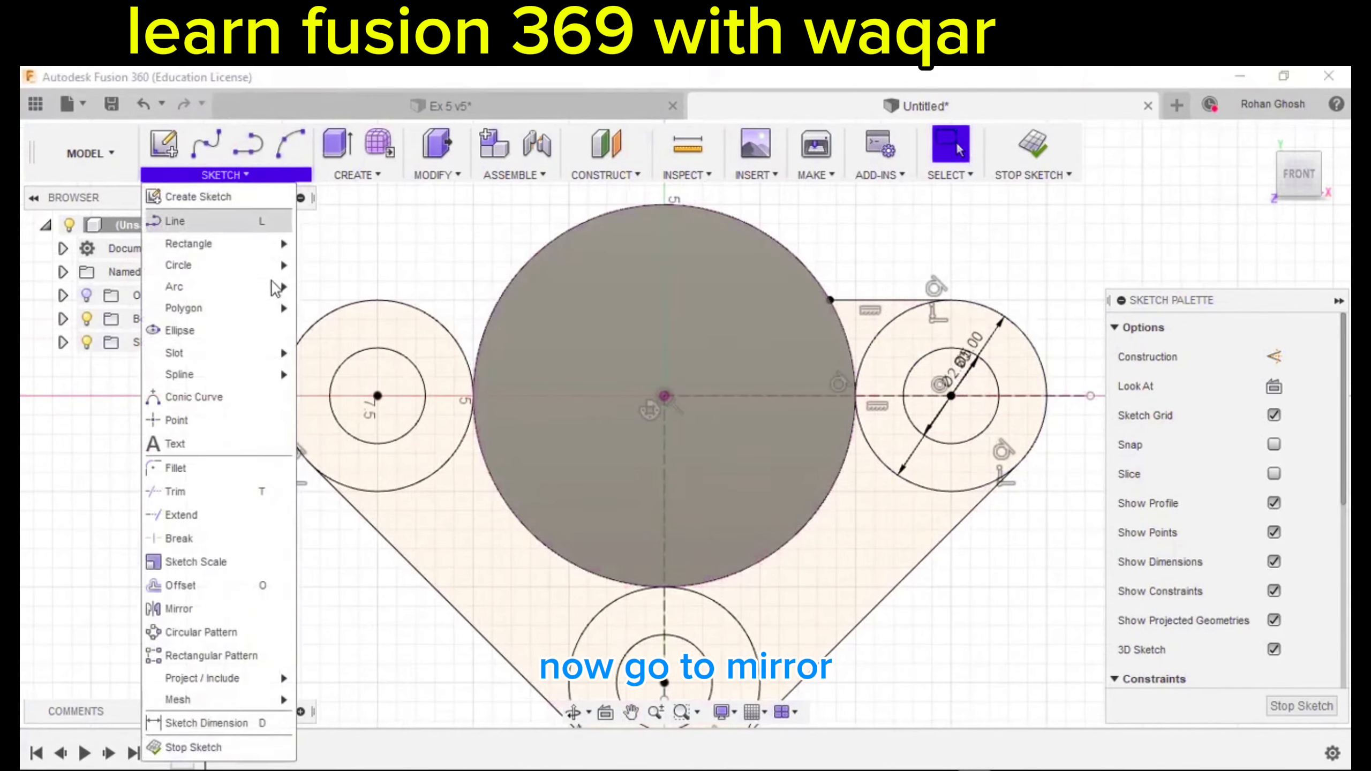
click(199, 608)
middle_drag(712, 331, 536, 356)
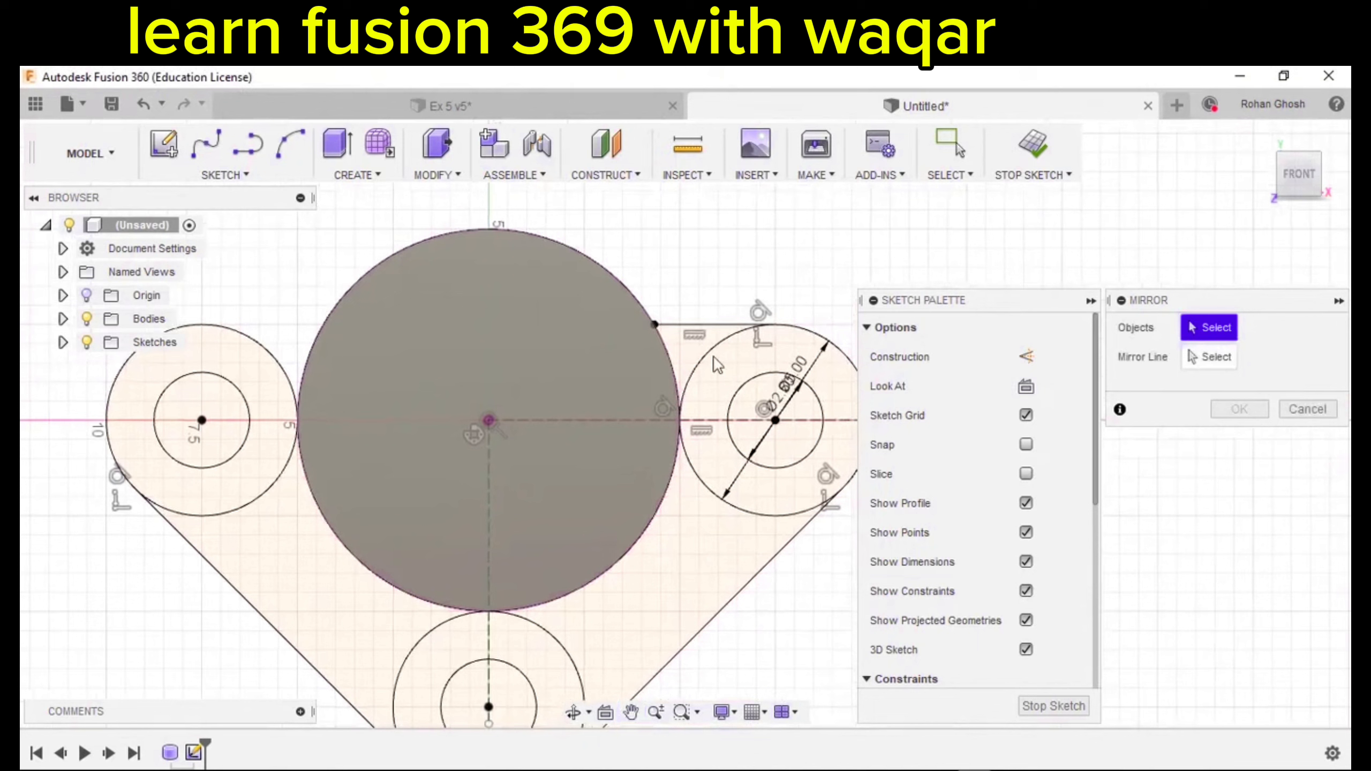
click(1220, 359)
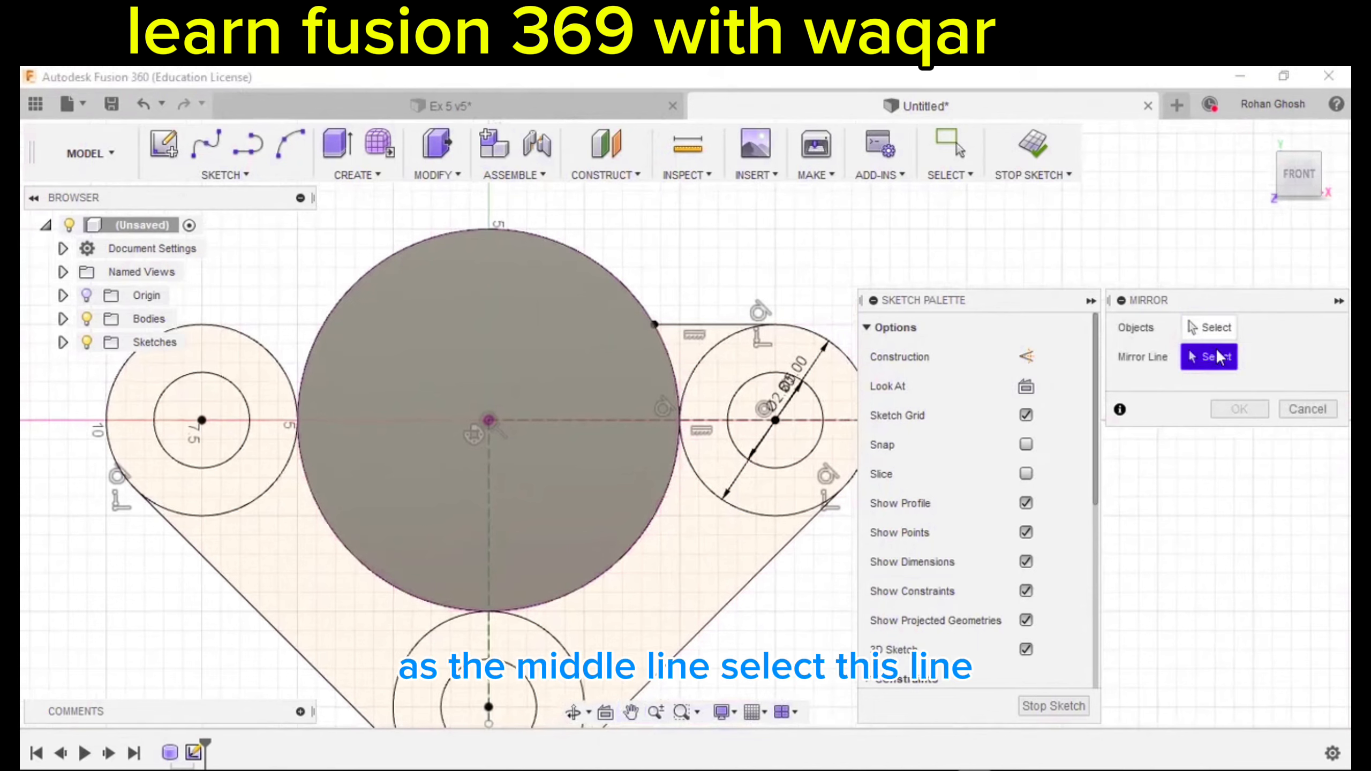
click(489, 504)
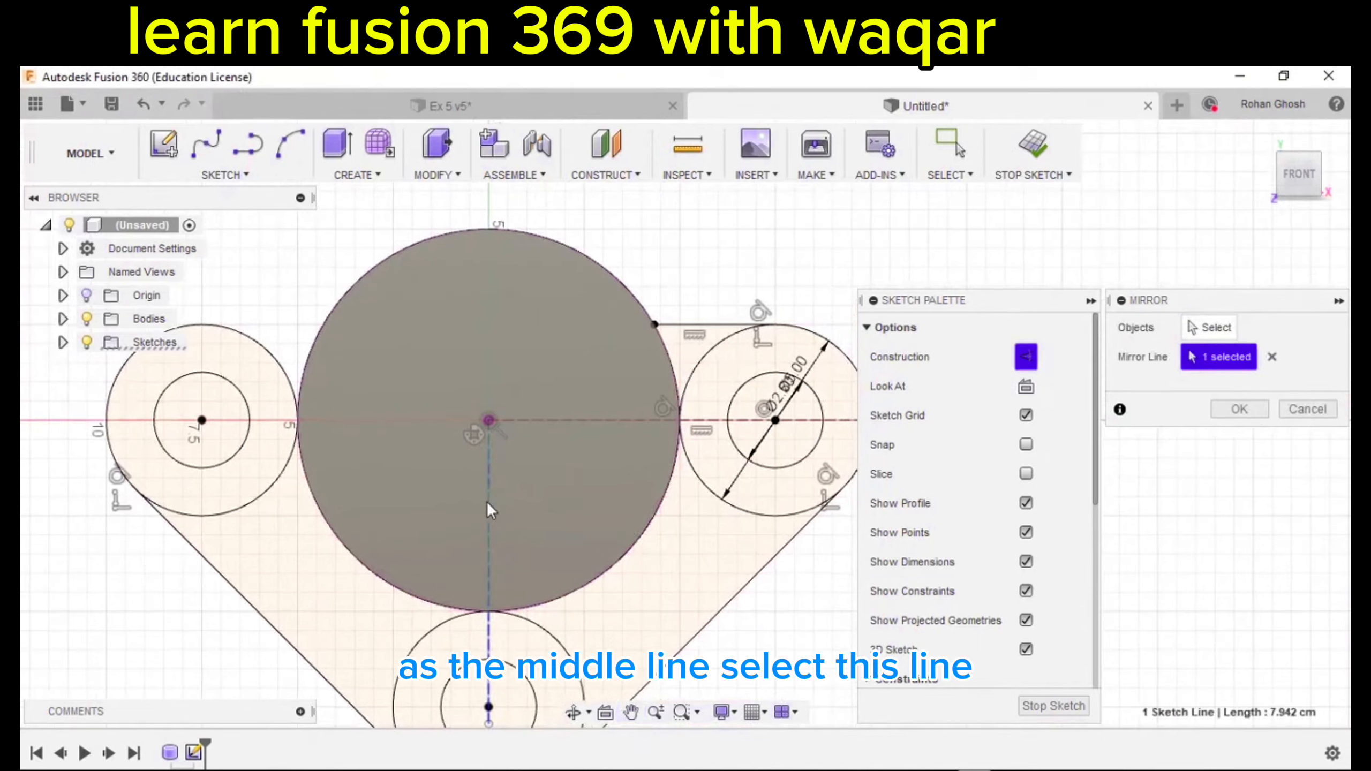
click(1209, 328)
click(709, 323)
scroll(738, 287, down, 1)
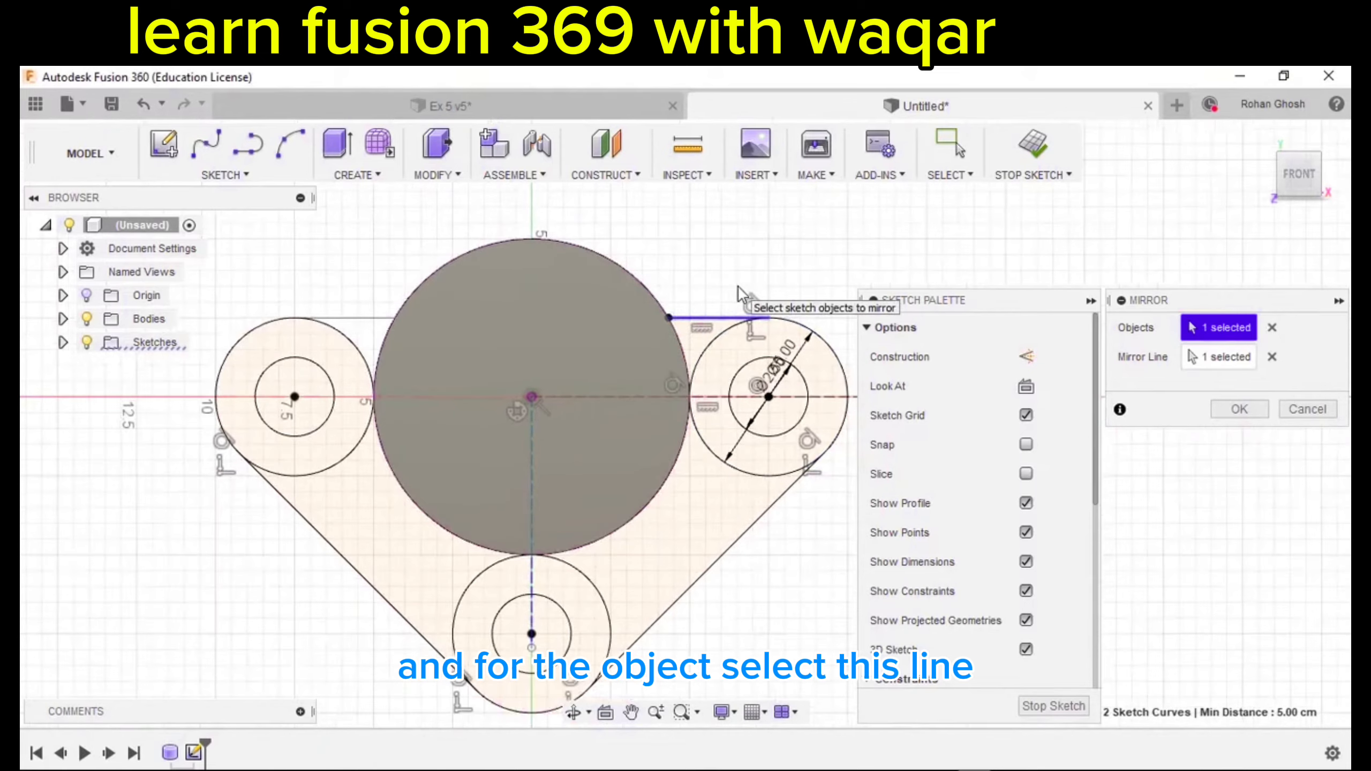
middle_drag(740, 287, 809, 288)
click(1237, 402)
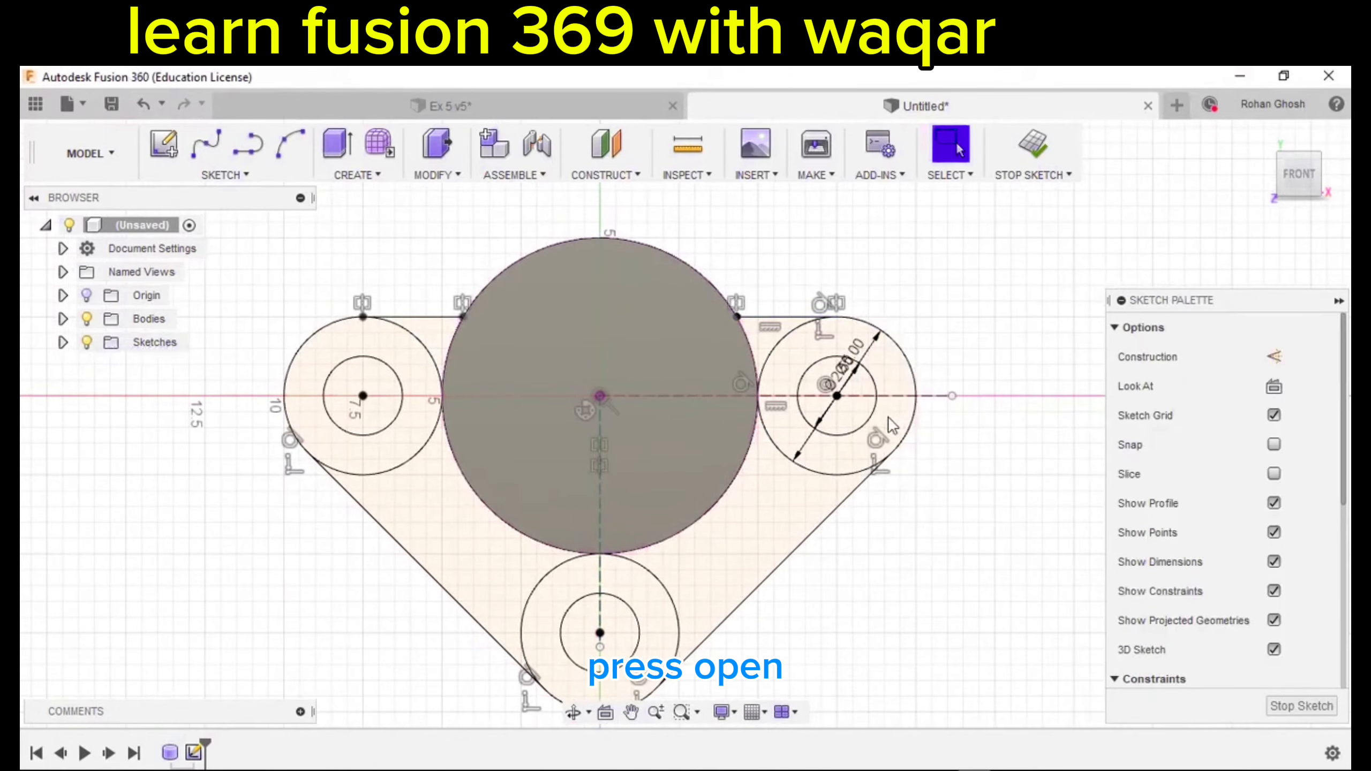
scroll(884, 414, down, 2)
scroll(759, 305, up, 1)
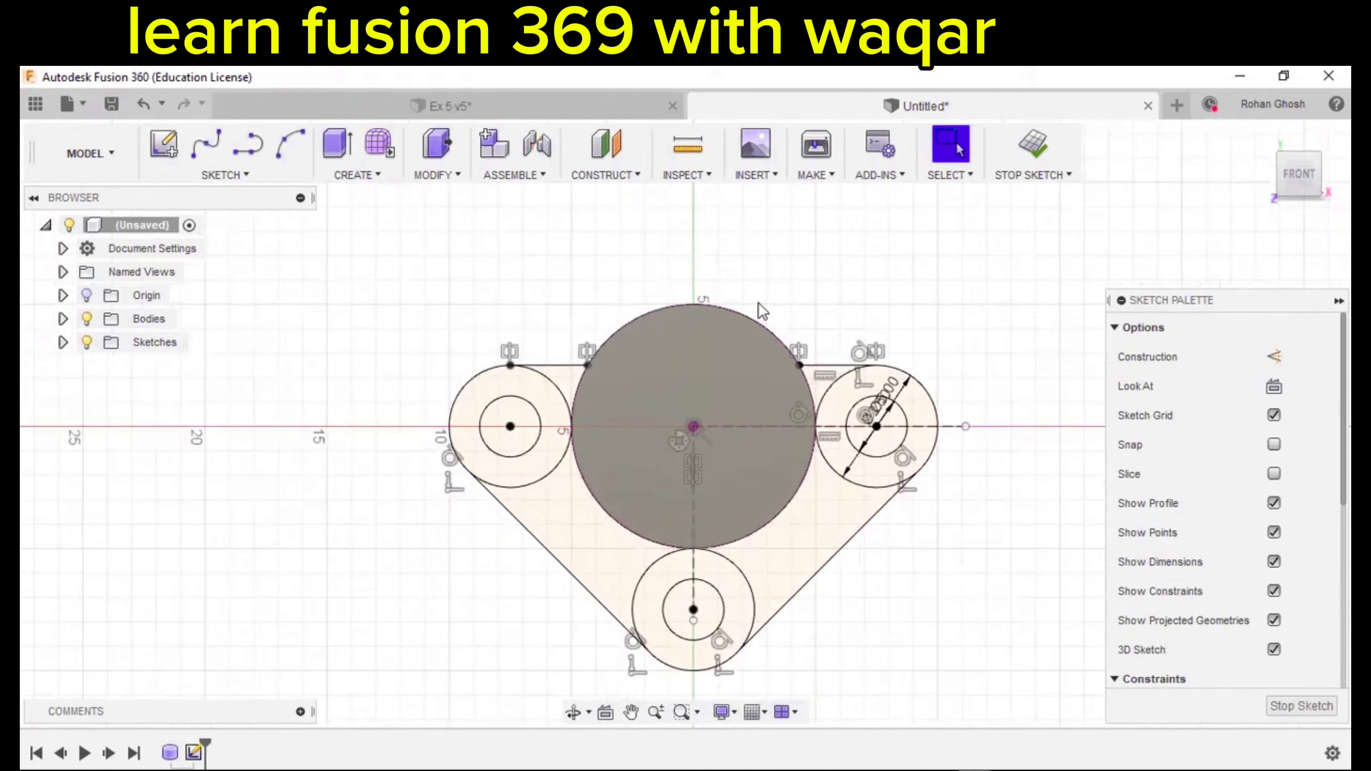
middle_drag(685, 346, 606, 395)
Draw an upright 8.5 cm two-corner rectangle starting on the horizontal axis.
scroll(692, 443, up, 1)
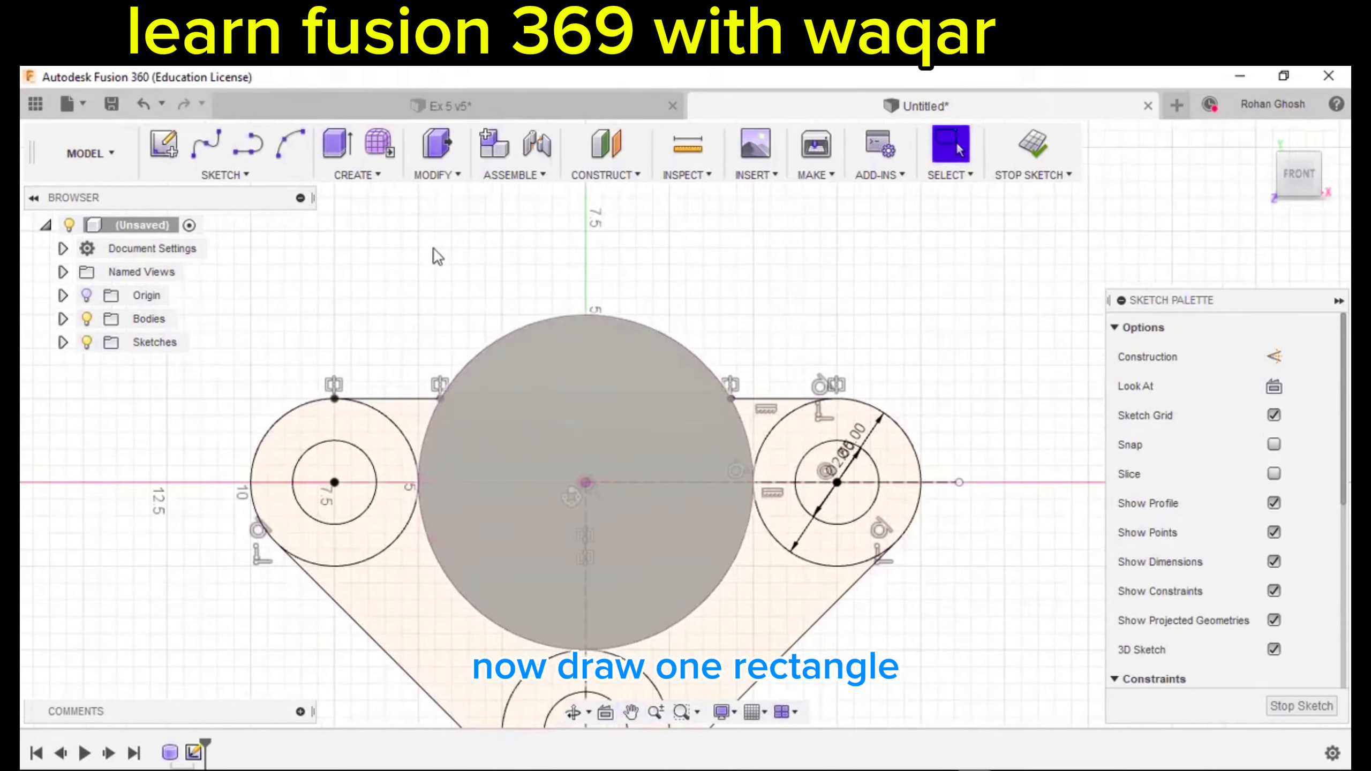
click(253, 178)
mouse_move(221, 242)
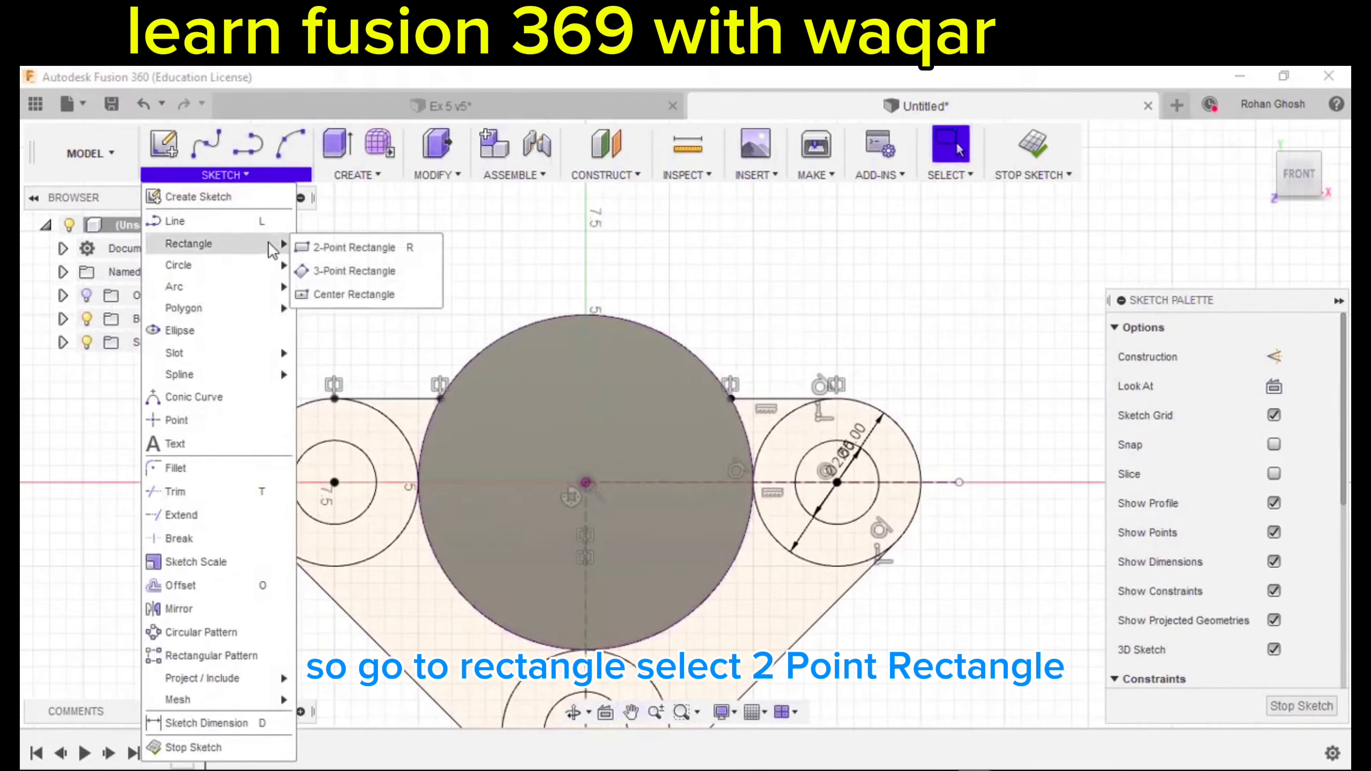
click(330, 244)
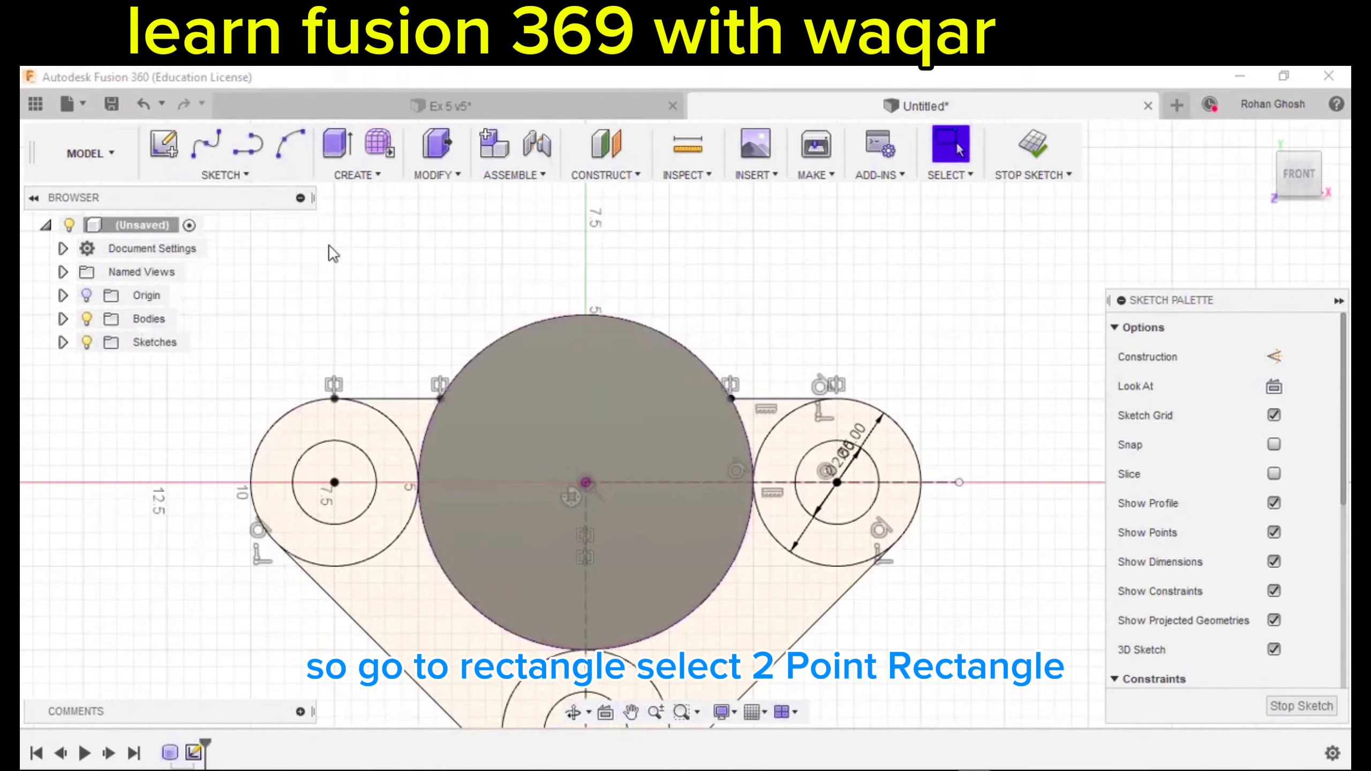
click(630, 482)
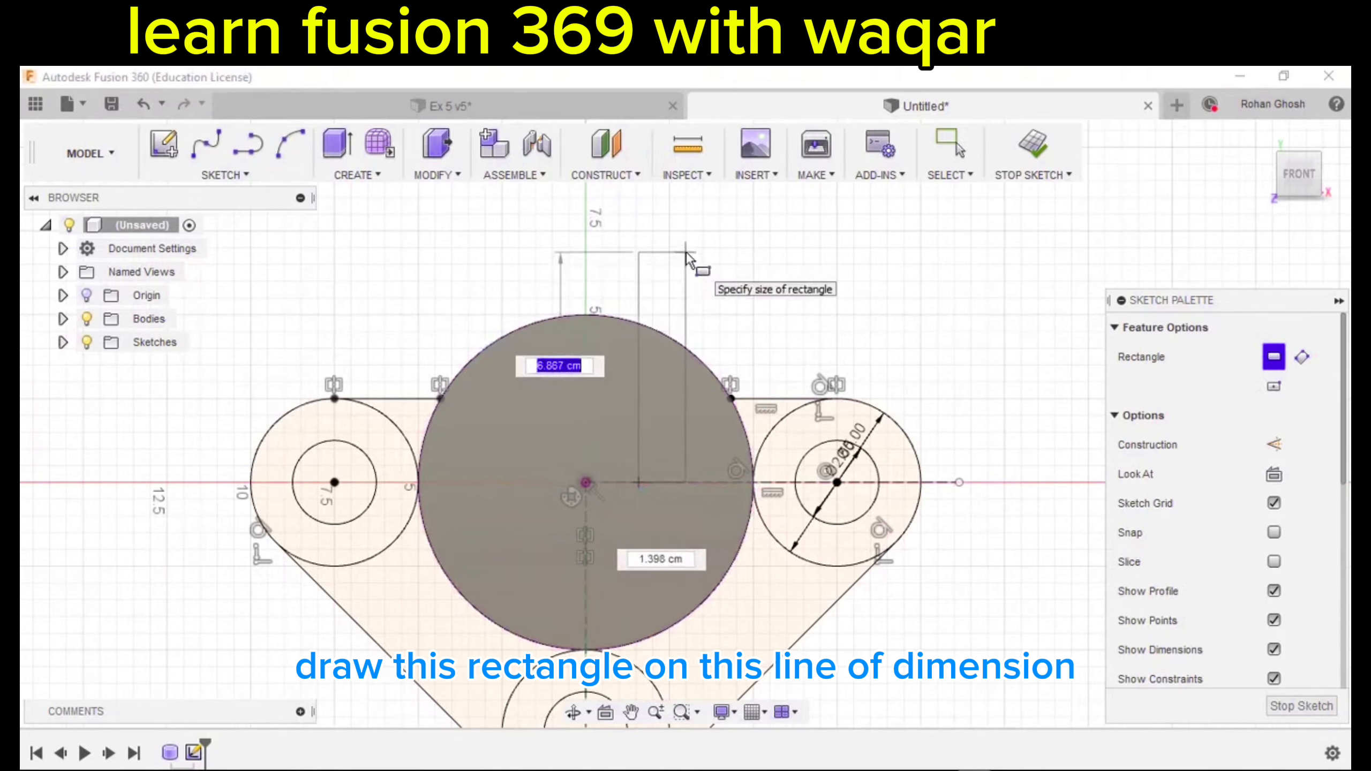
text(8.5)
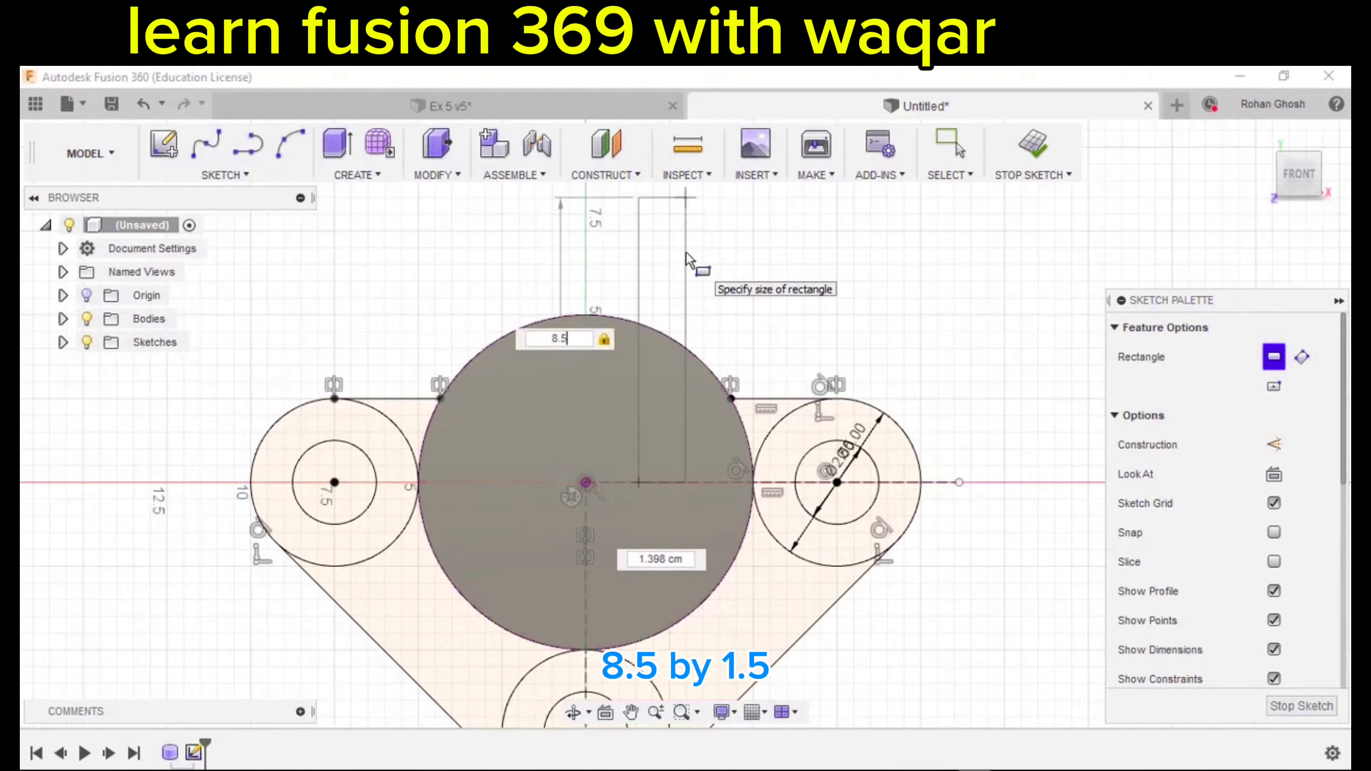
key(Tab)
text(1)
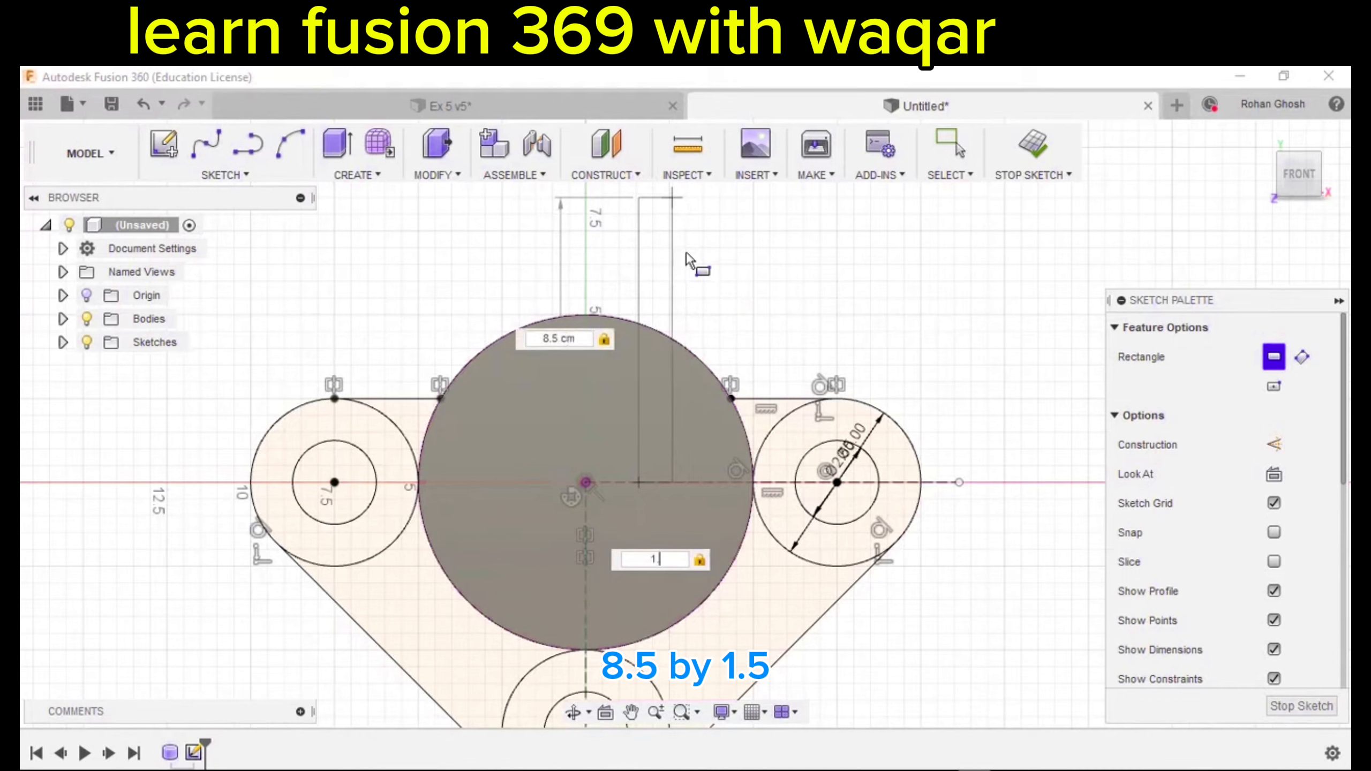
key(Return)
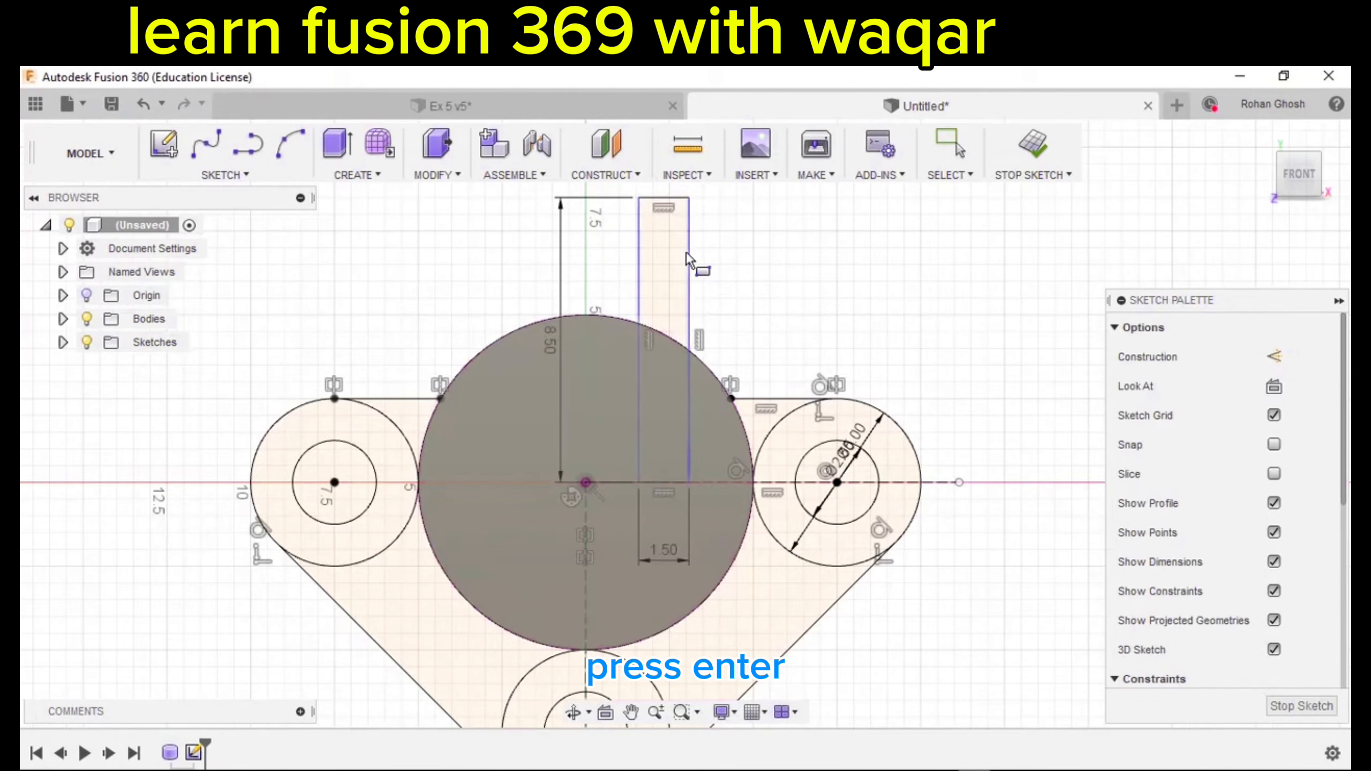
middle_drag(697, 262, 586, 328)
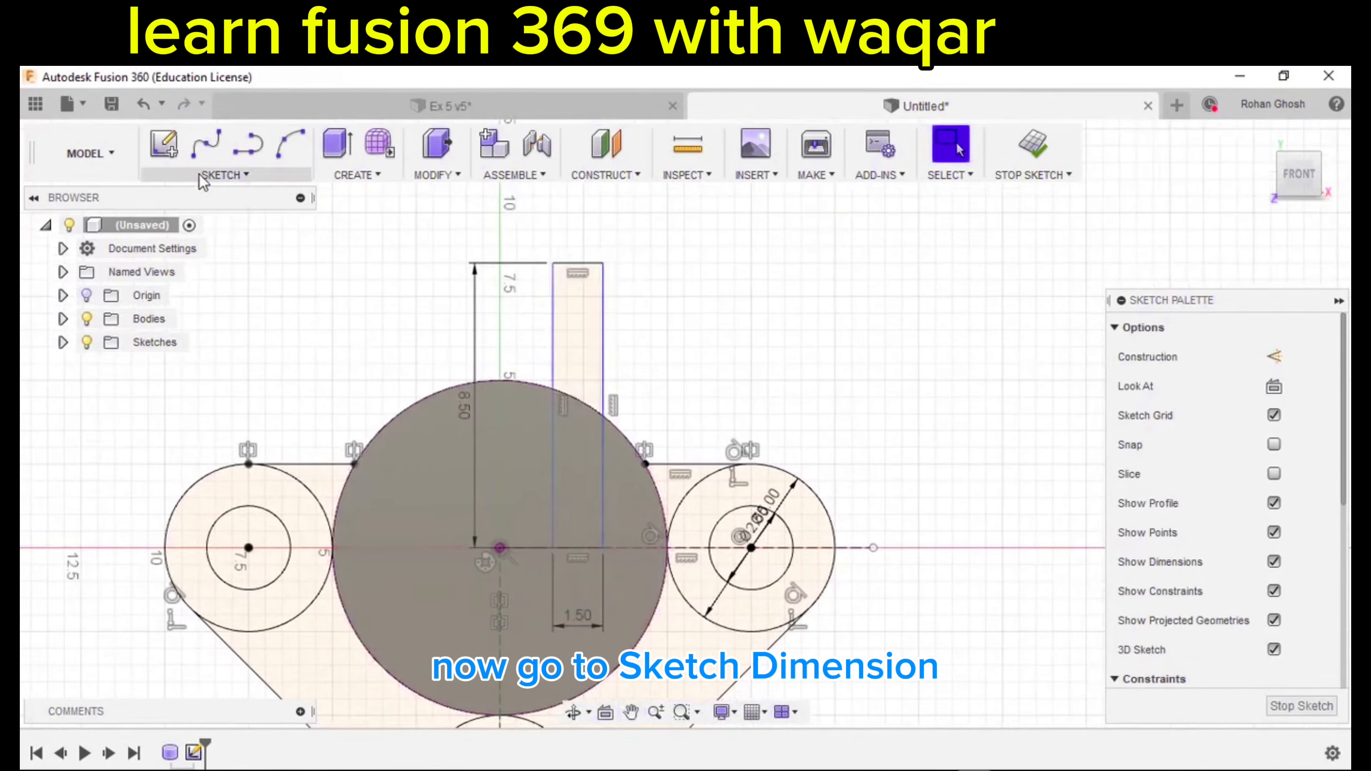
Dimension the rectangle's left edge 1.25 cm from the sketch centre and finish the sketch.
click(201, 176)
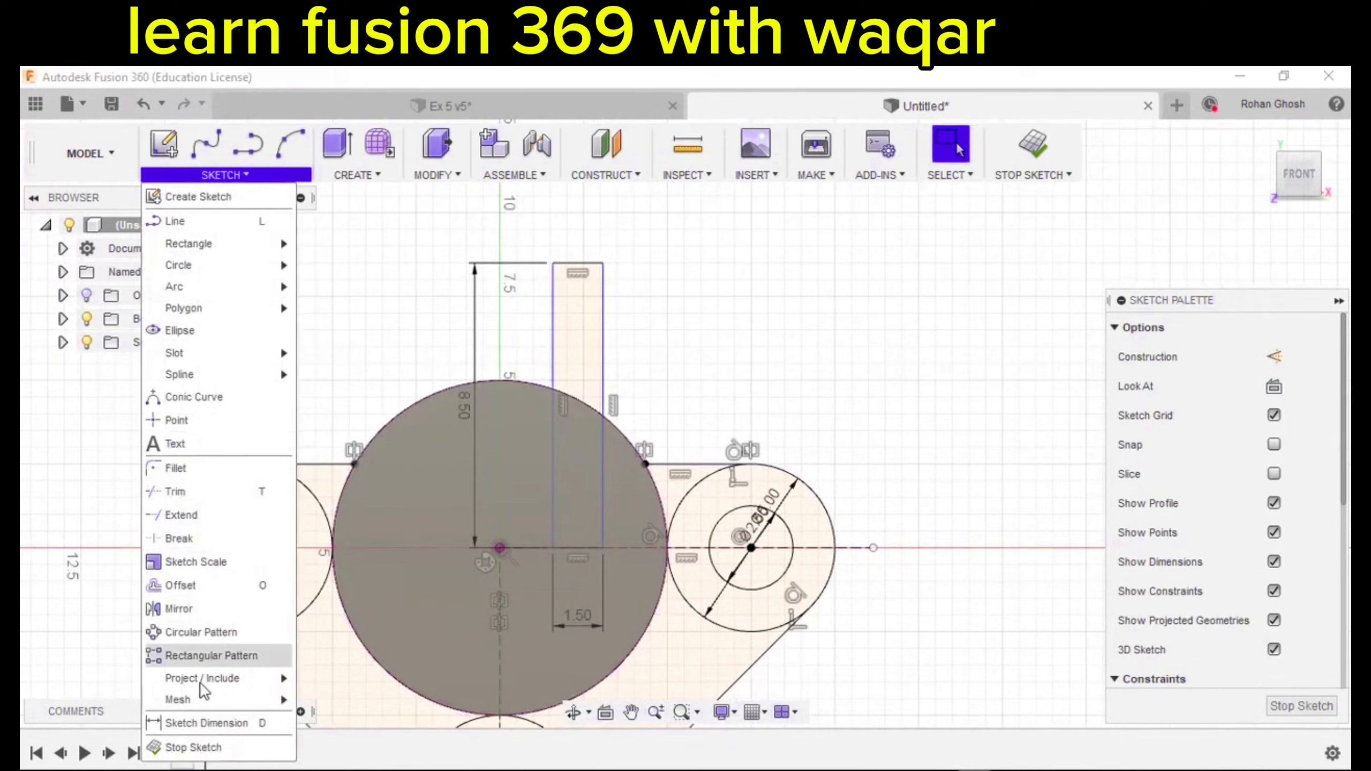
click(200, 721)
click(553, 354)
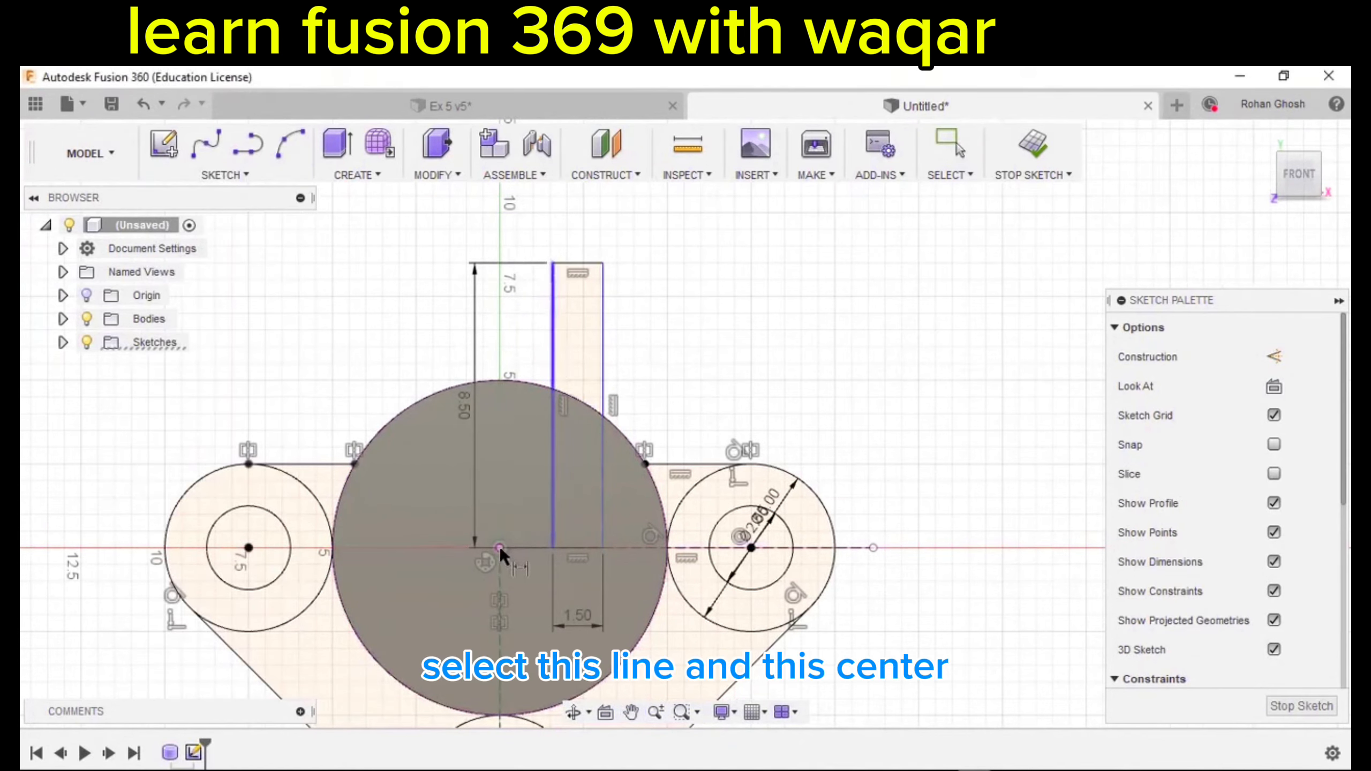
click(500, 547)
middle_drag(501, 228, 486, 357)
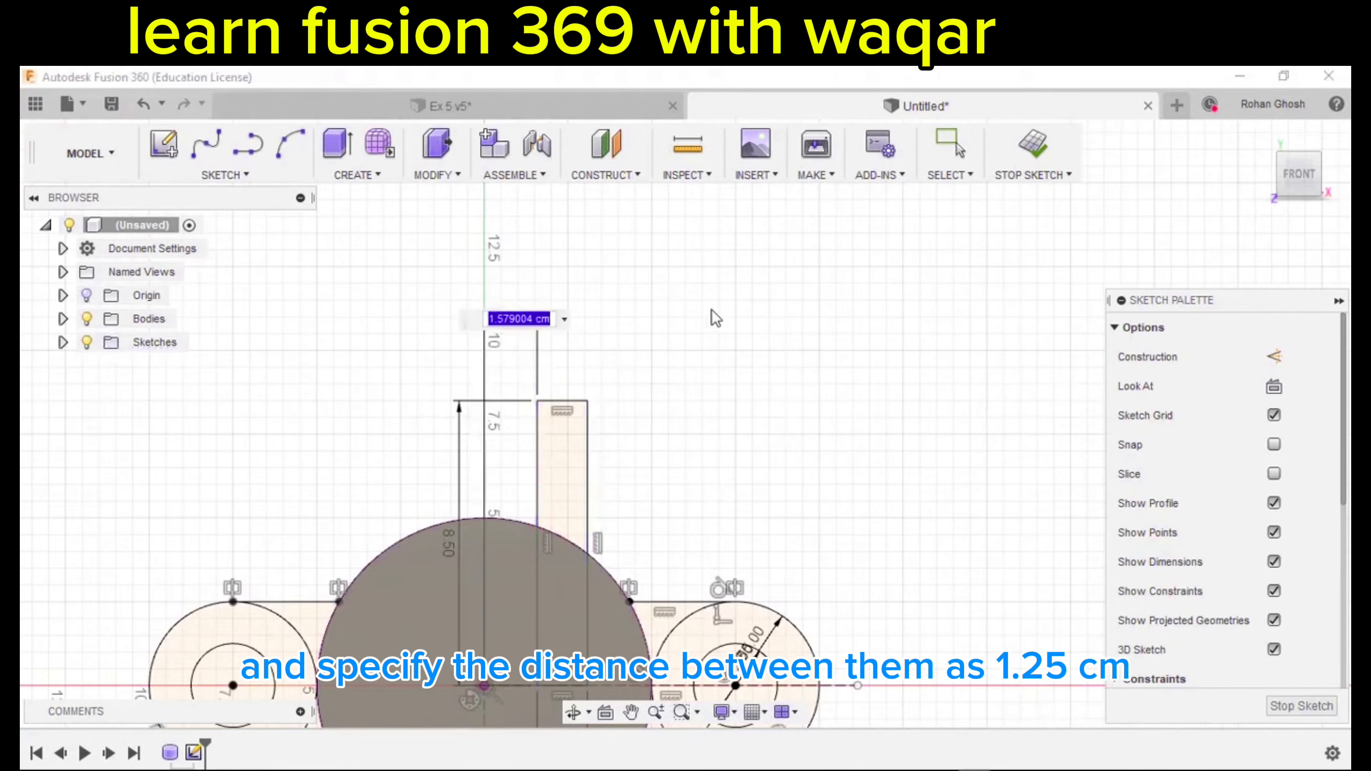
text(1.25)
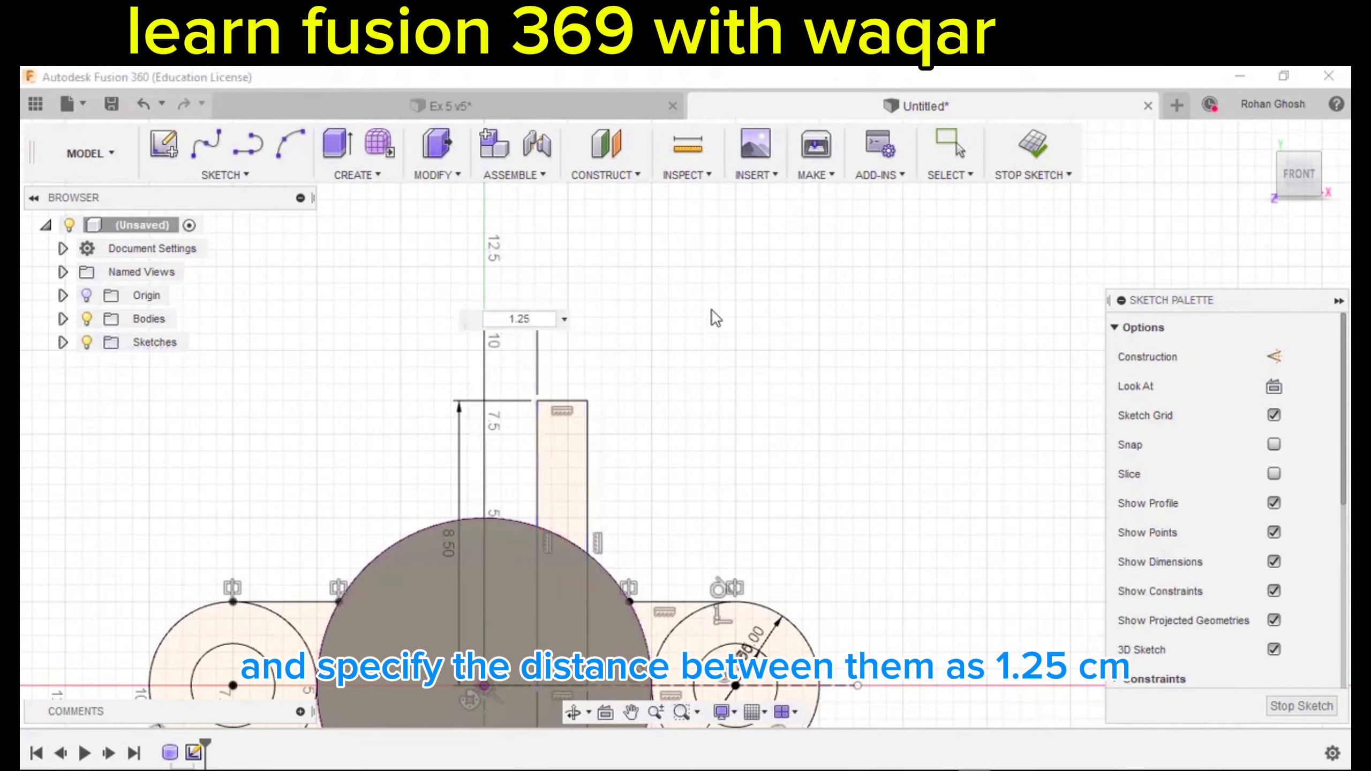
key(Return)
scroll(712, 311, down, 3)
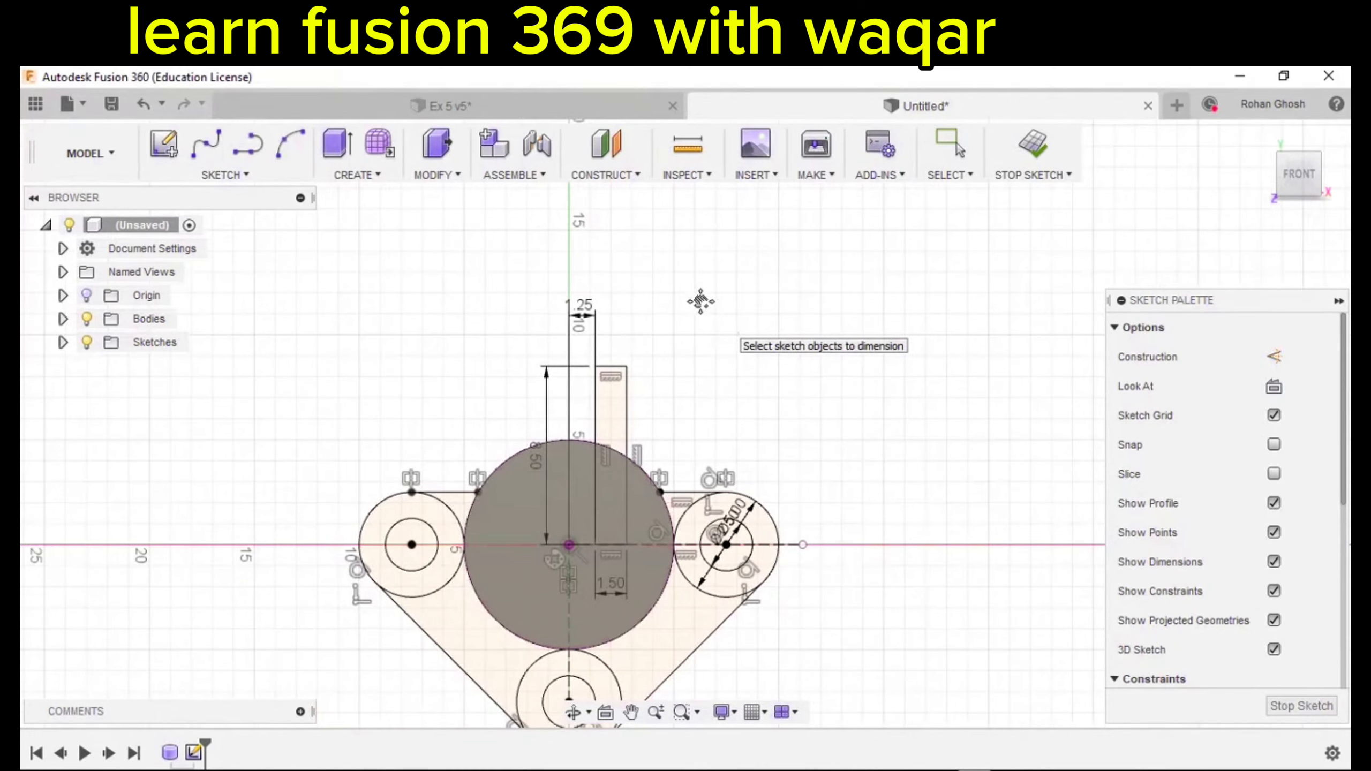
middle_drag(700, 302, 668, 226)
click(1033, 144)
Extrude the web, ring and triangular regions 1 cm as a join, leaving the three small circles open.
scroll(838, 321, down, 3)
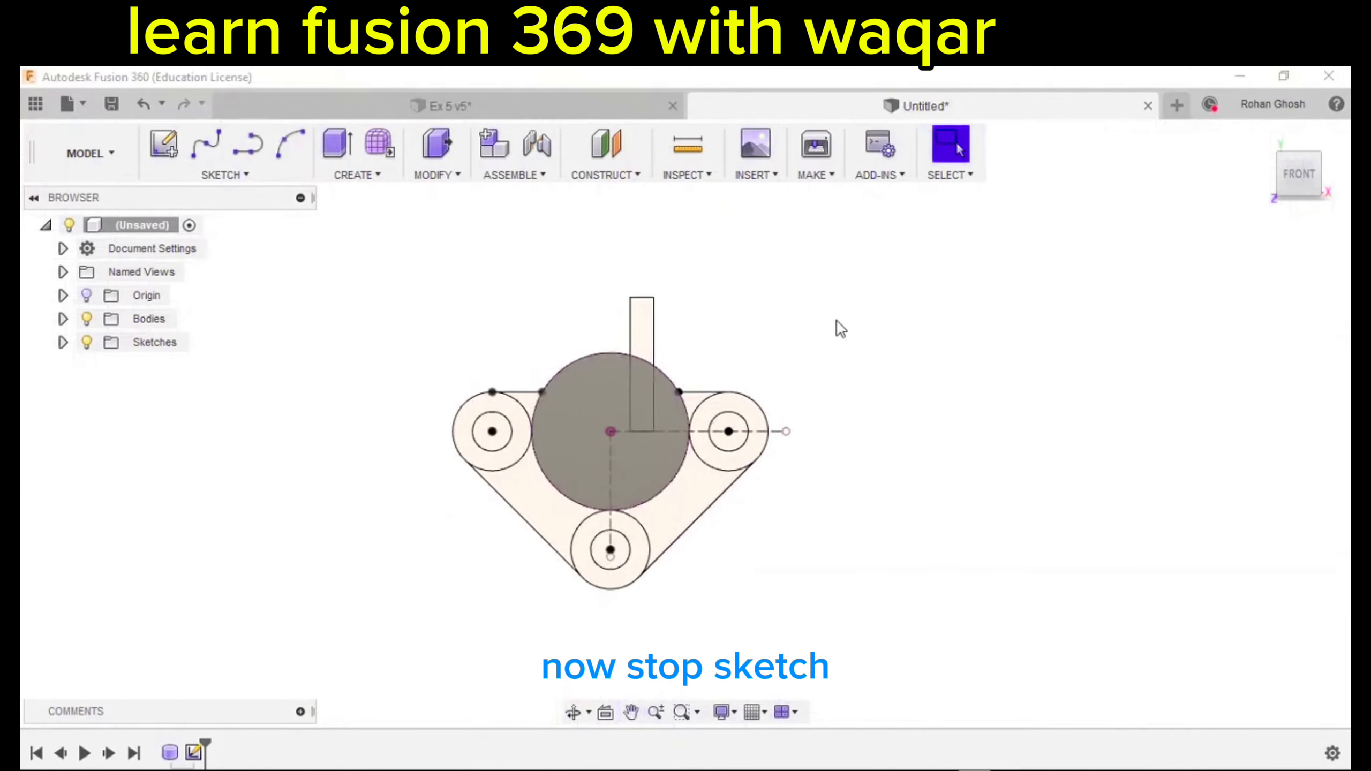
shift+middle_drag(838, 322, 781, 345)
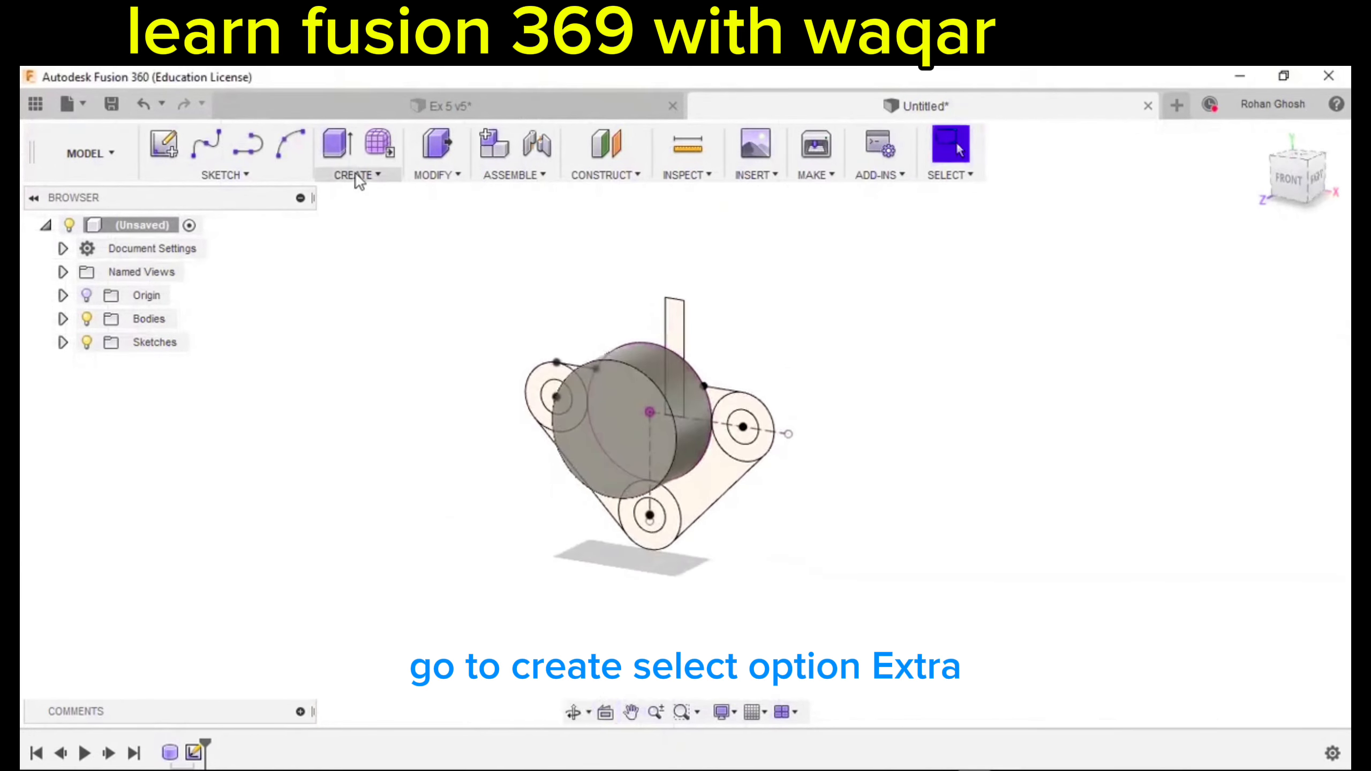
click(394, 176)
click(352, 247)
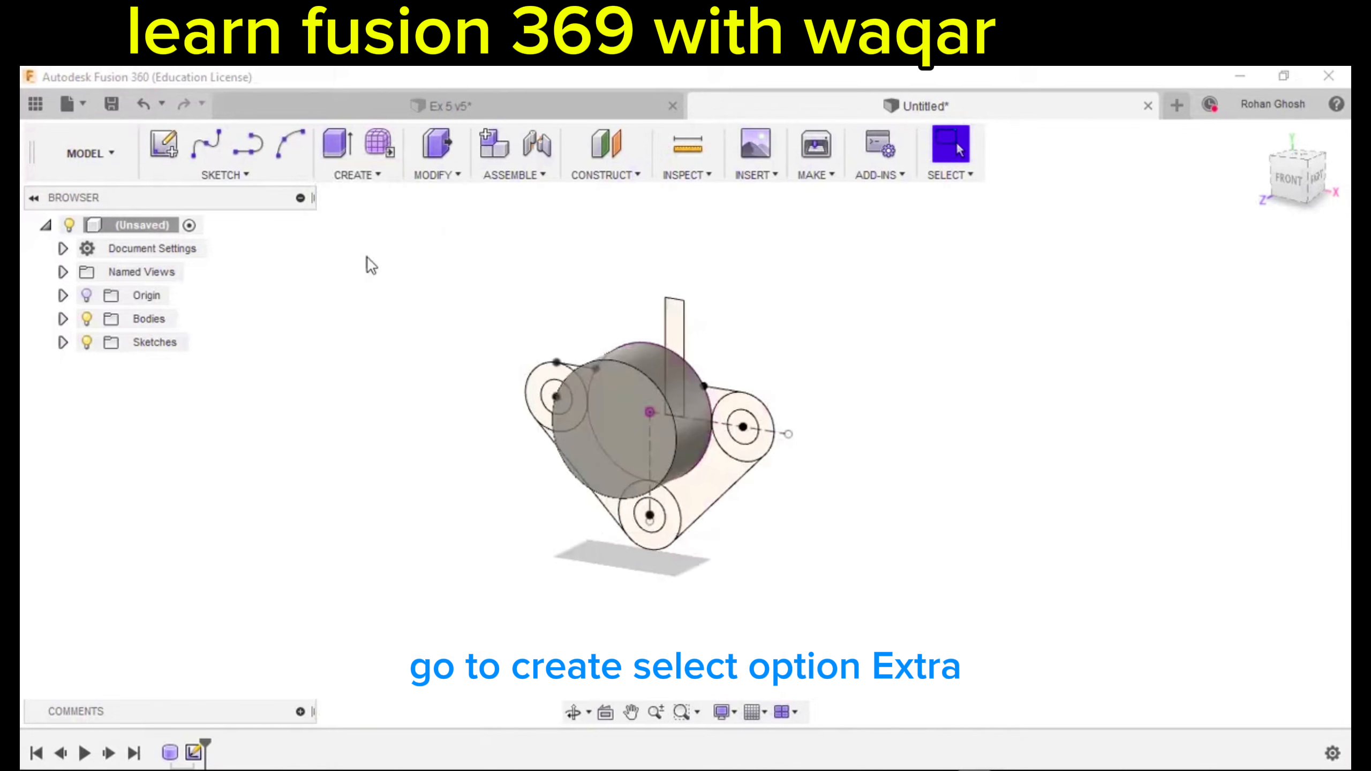
scroll(708, 485, up, 3)
click(708, 486)
shift+middle_drag(708, 486, 698, 499)
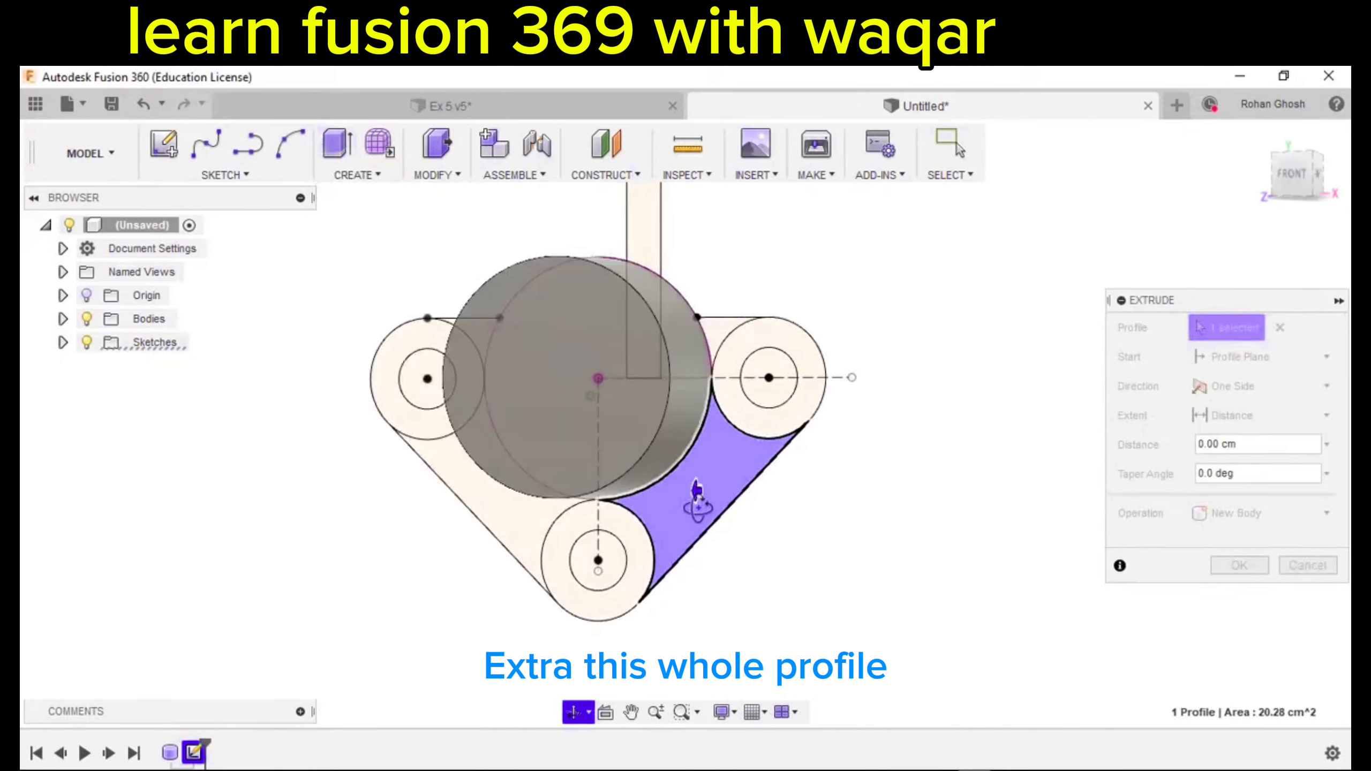
click(554, 526)
click(521, 518)
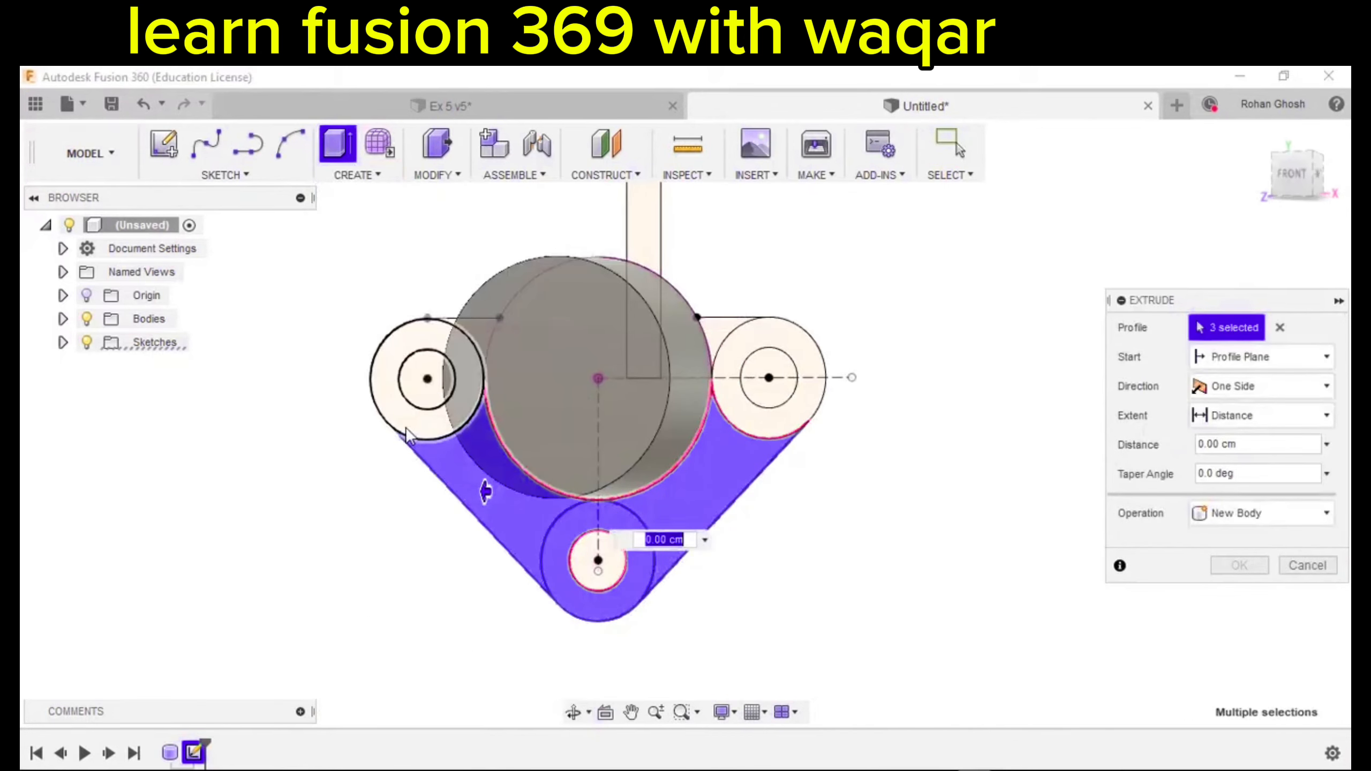
click(405, 427)
click(788, 424)
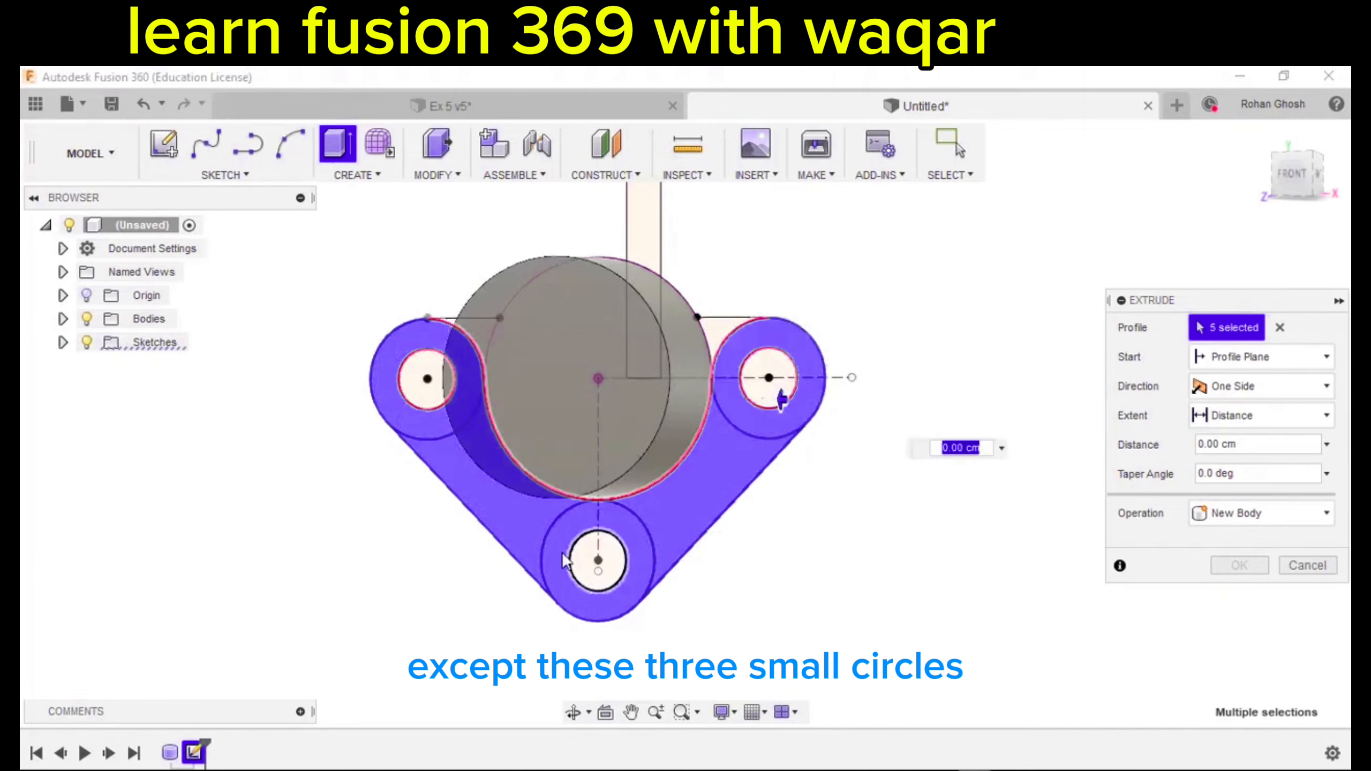
shift+middle_drag(513, 463, 654, 425)
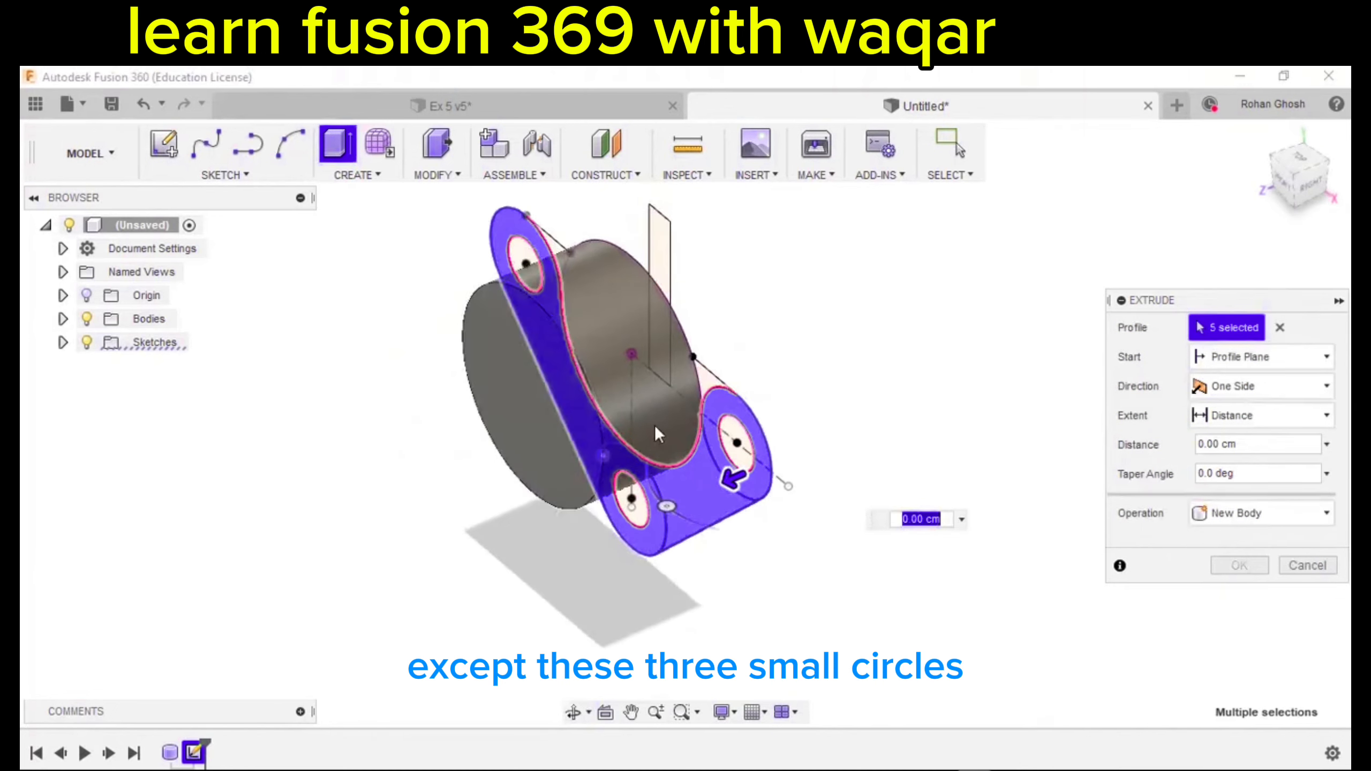
click(712, 381)
shift+middle_drag(711, 381, 496, 281)
click(493, 273)
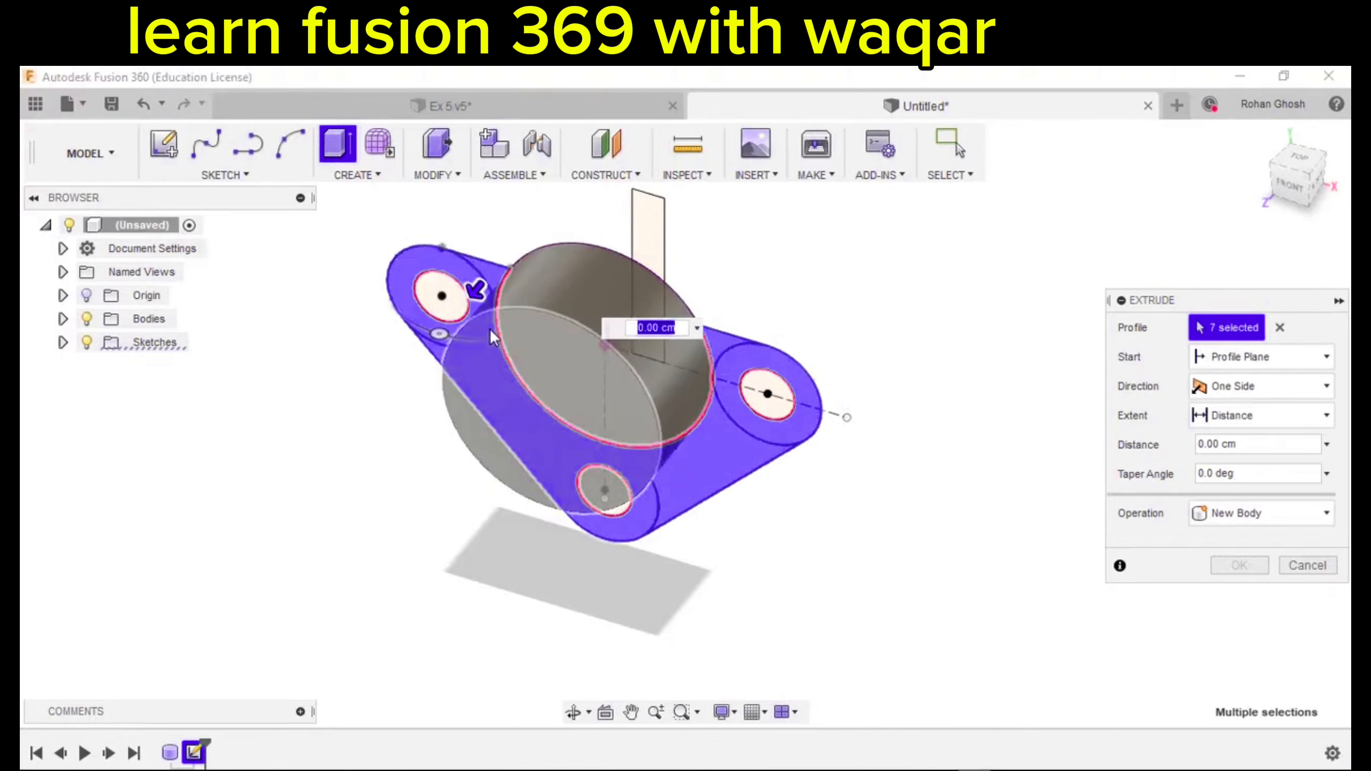
drag(477, 295, 455, 309)
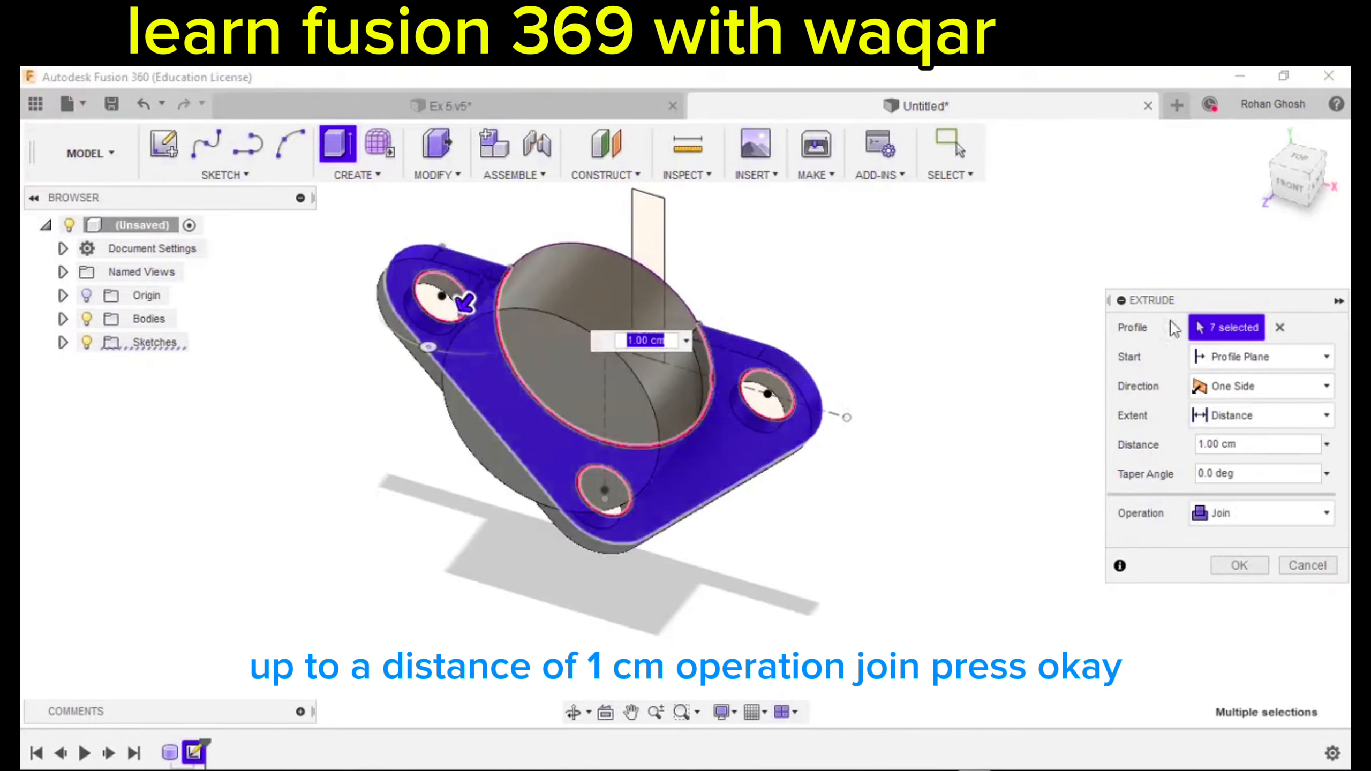
click(1242, 567)
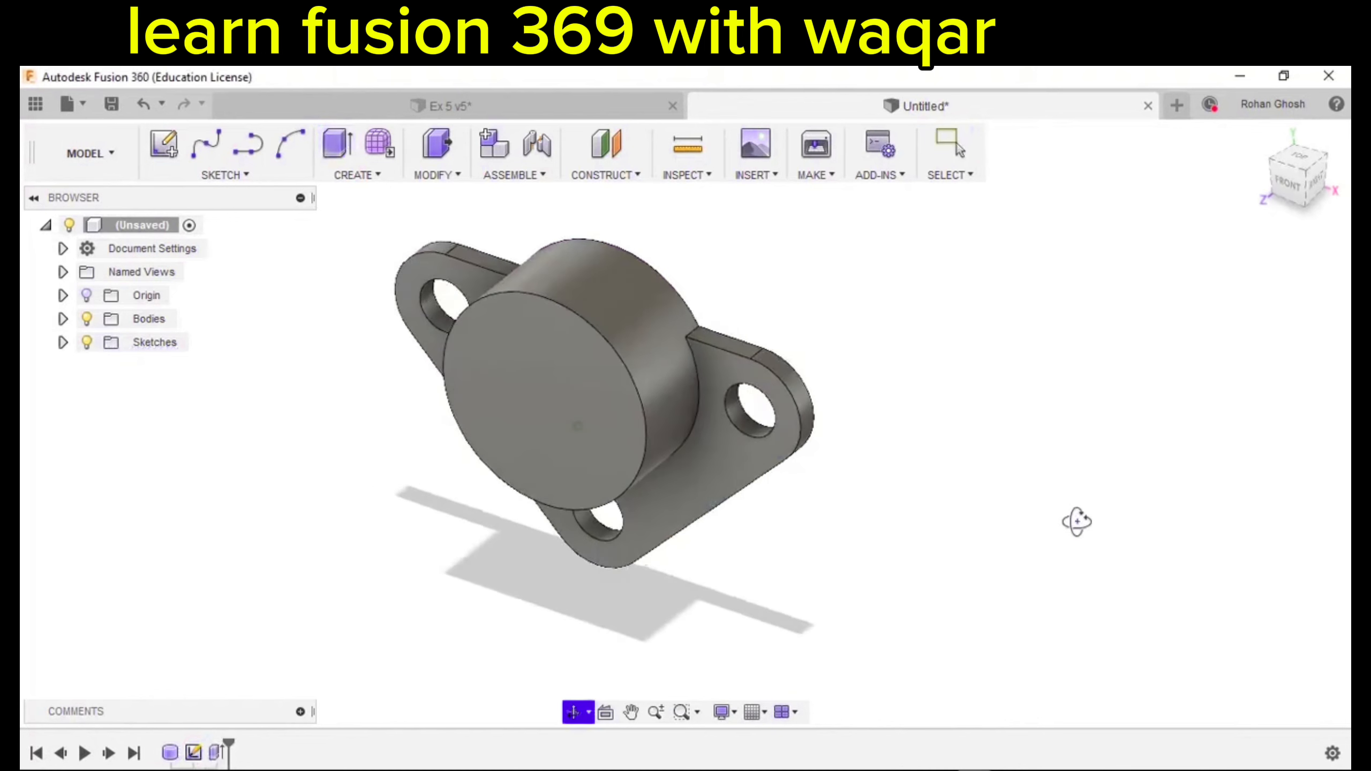
Select both cylinder-to-flange edges for a 1 cm fillet.
click(429, 172)
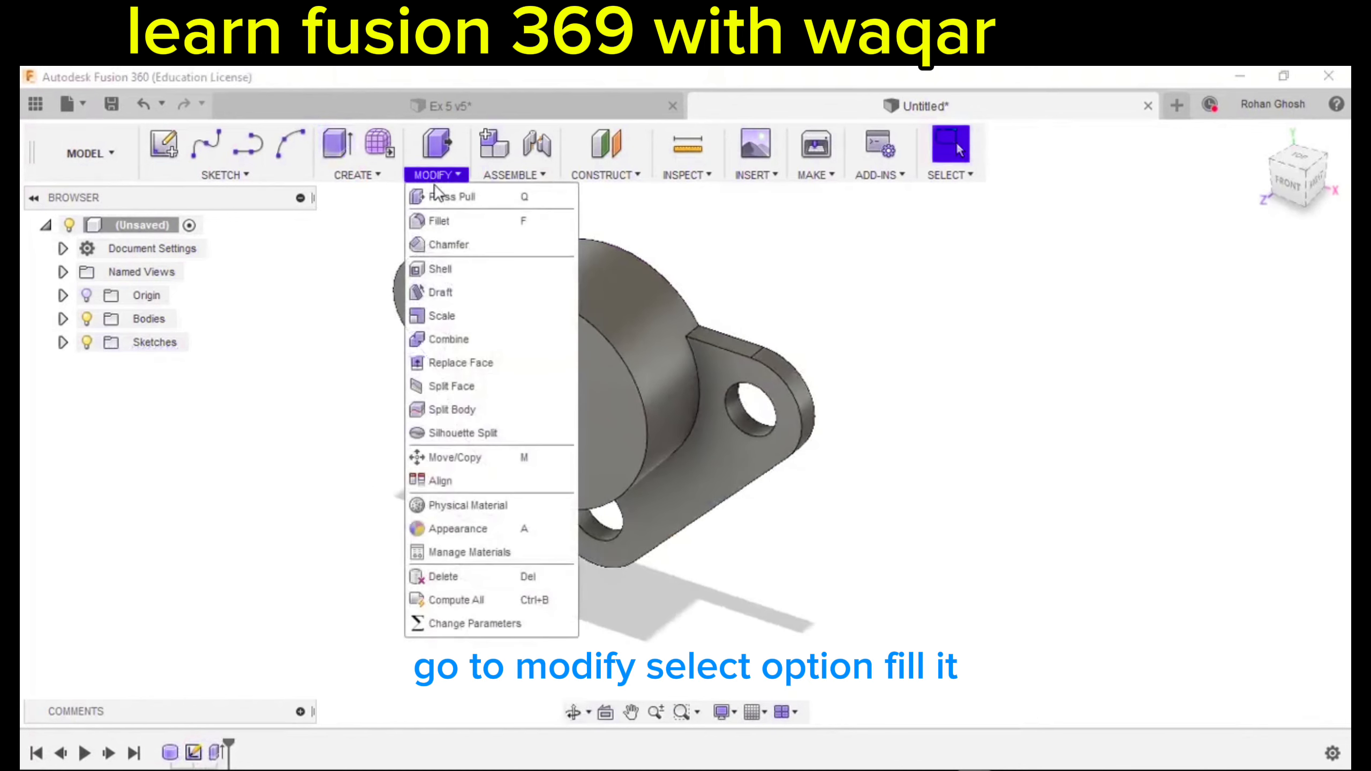
click(447, 223)
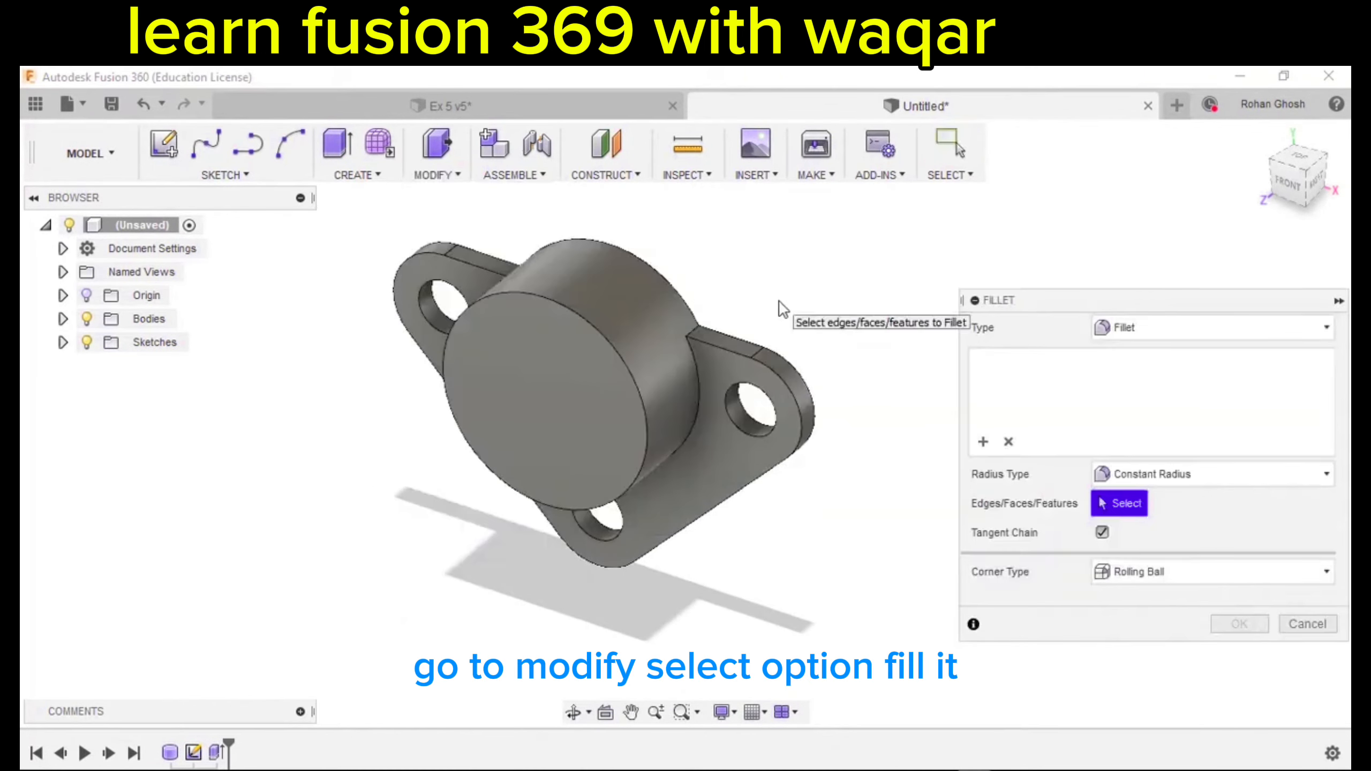
scroll(740, 313, up, 4)
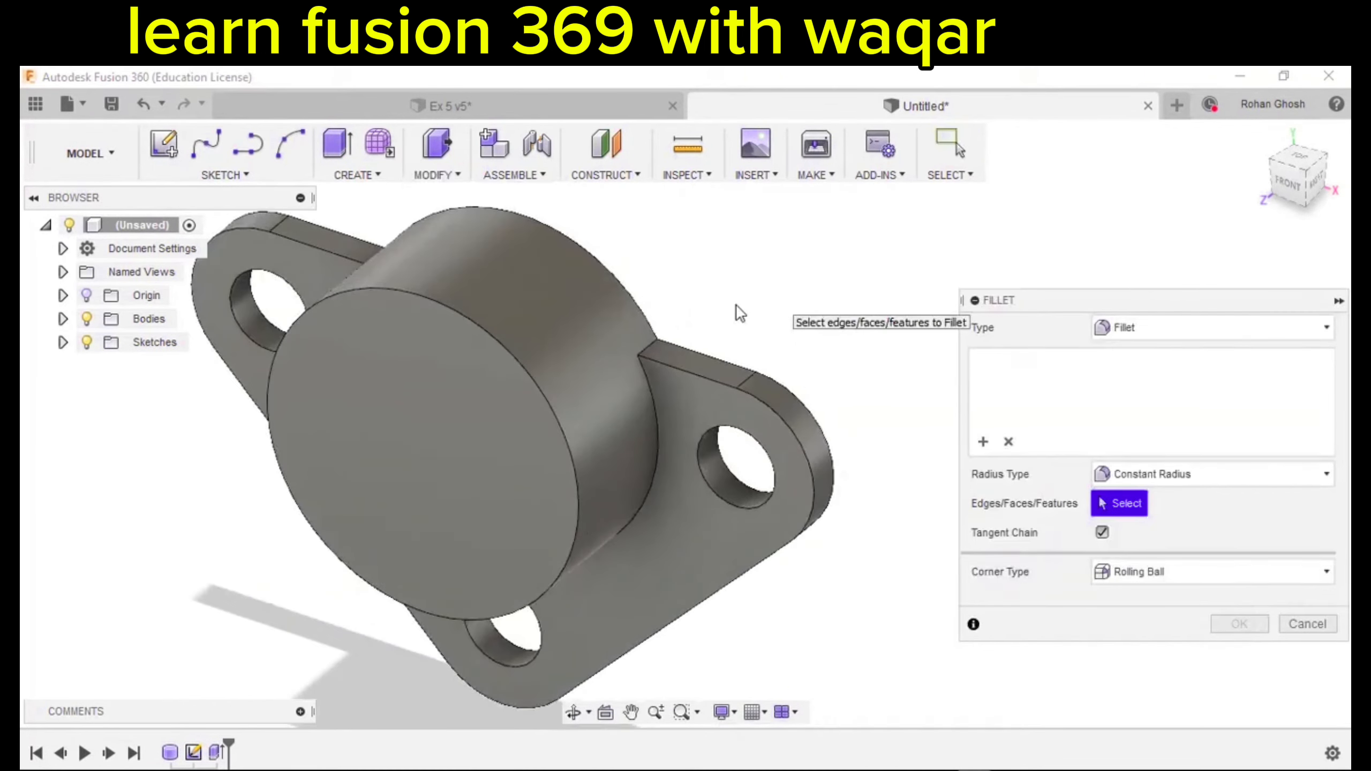
click(651, 343)
scroll(744, 345, down, 3)
shift+middle_drag(679, 377, 697, 379)
shift+middle_drag(689, 327, 529, 379)
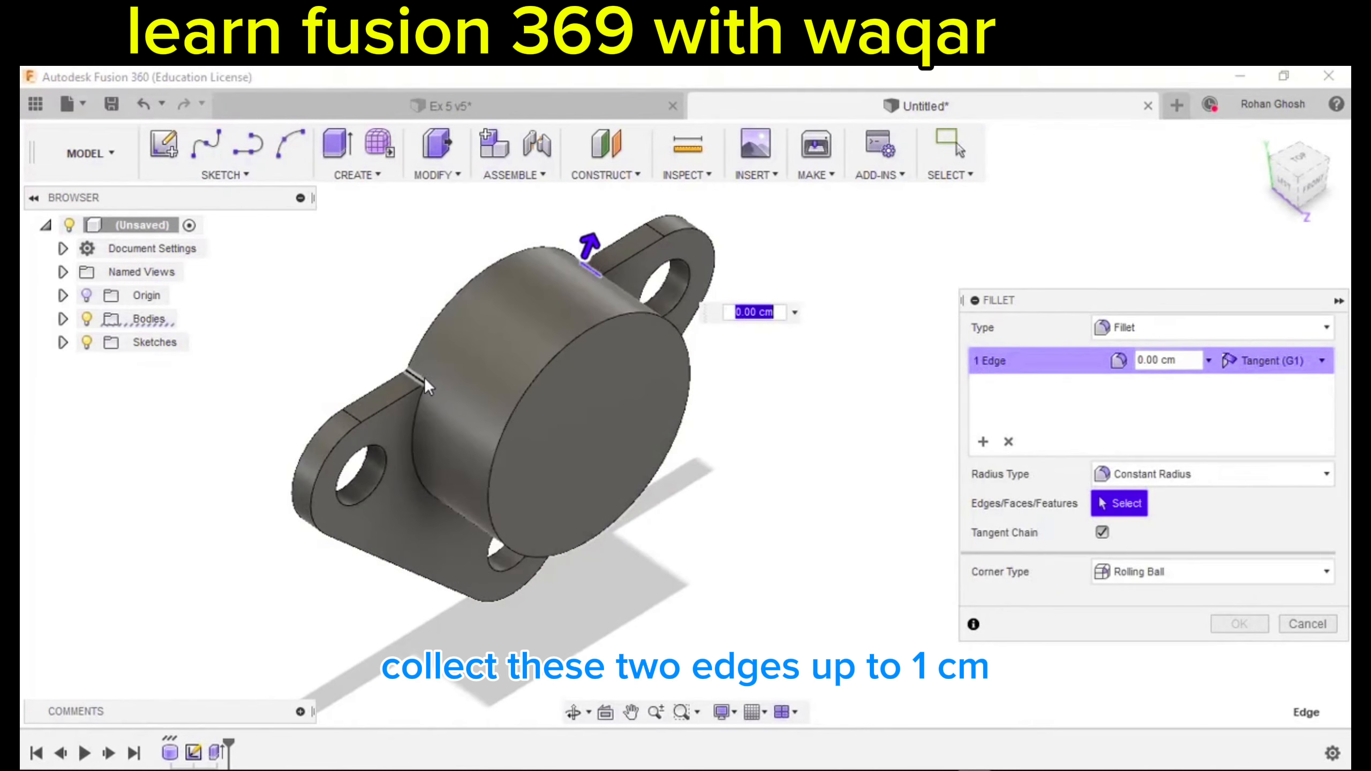
click(420, 376)
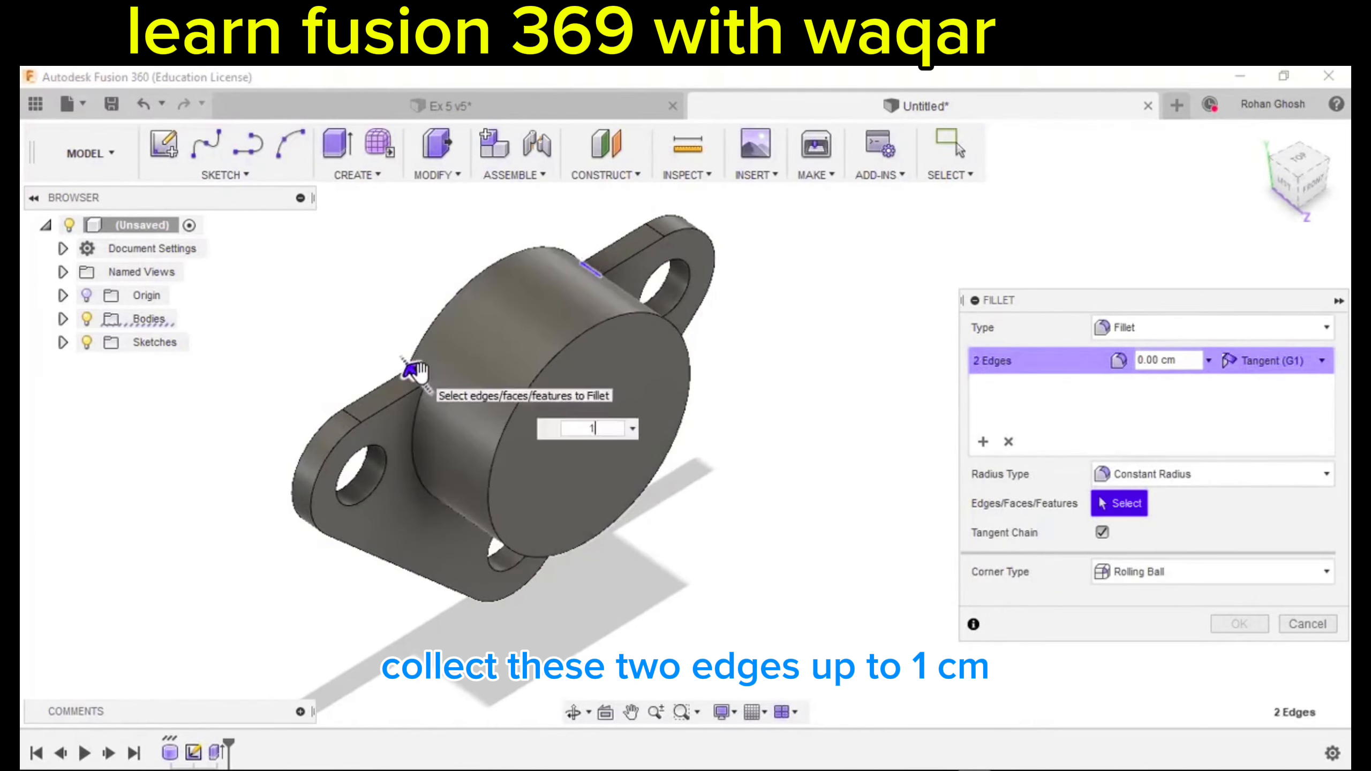
Confirm the pending fillet and make Sketch2 visible on the model again.
click(1236, 625)
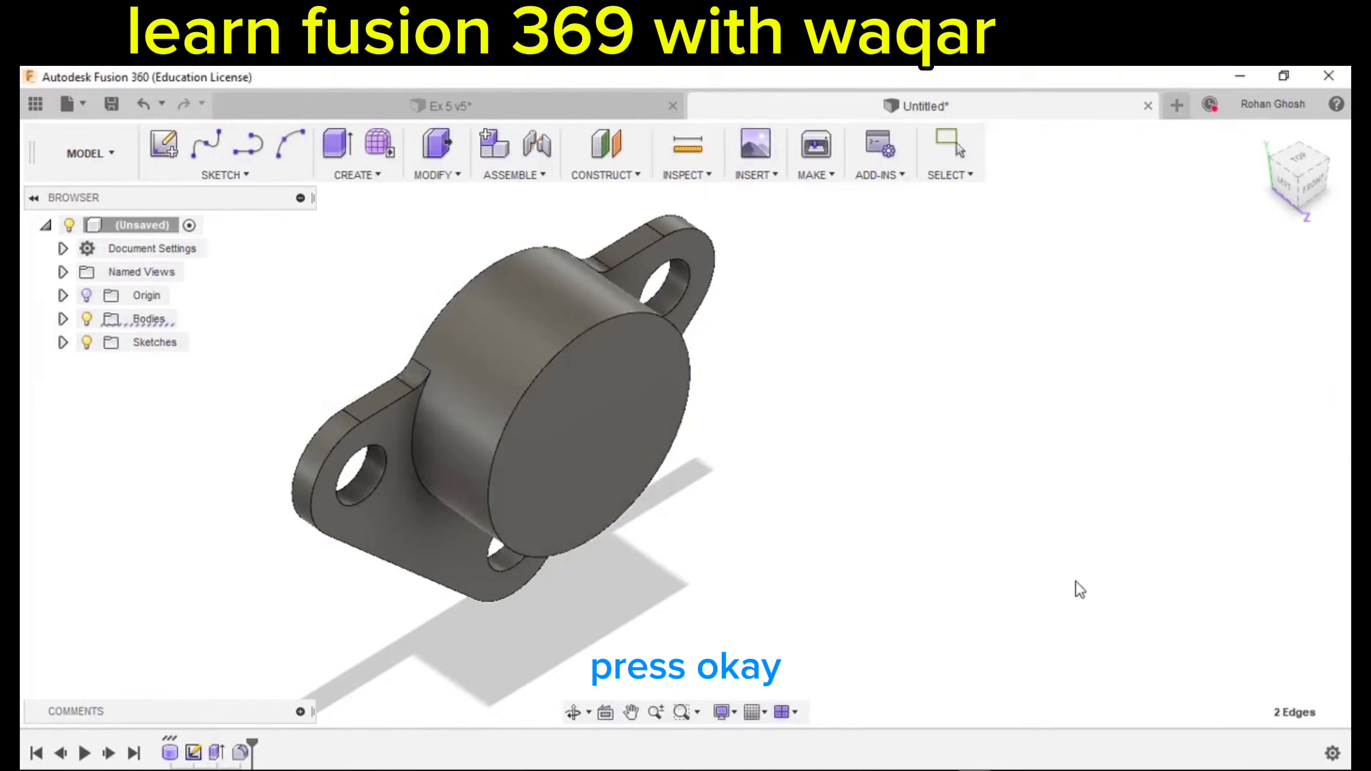
shift+middle_drag(1074, 587, 891, 536)
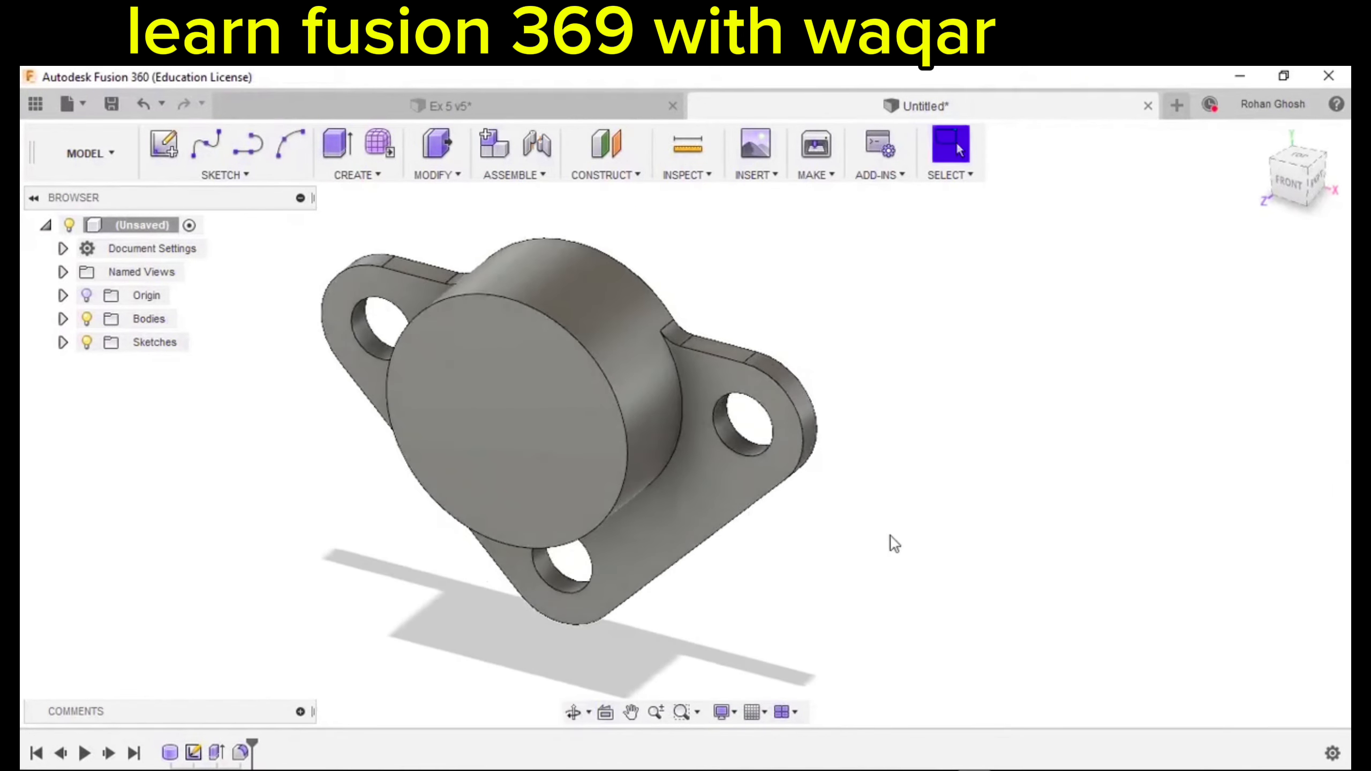
scroll(885, 531, down, 4)
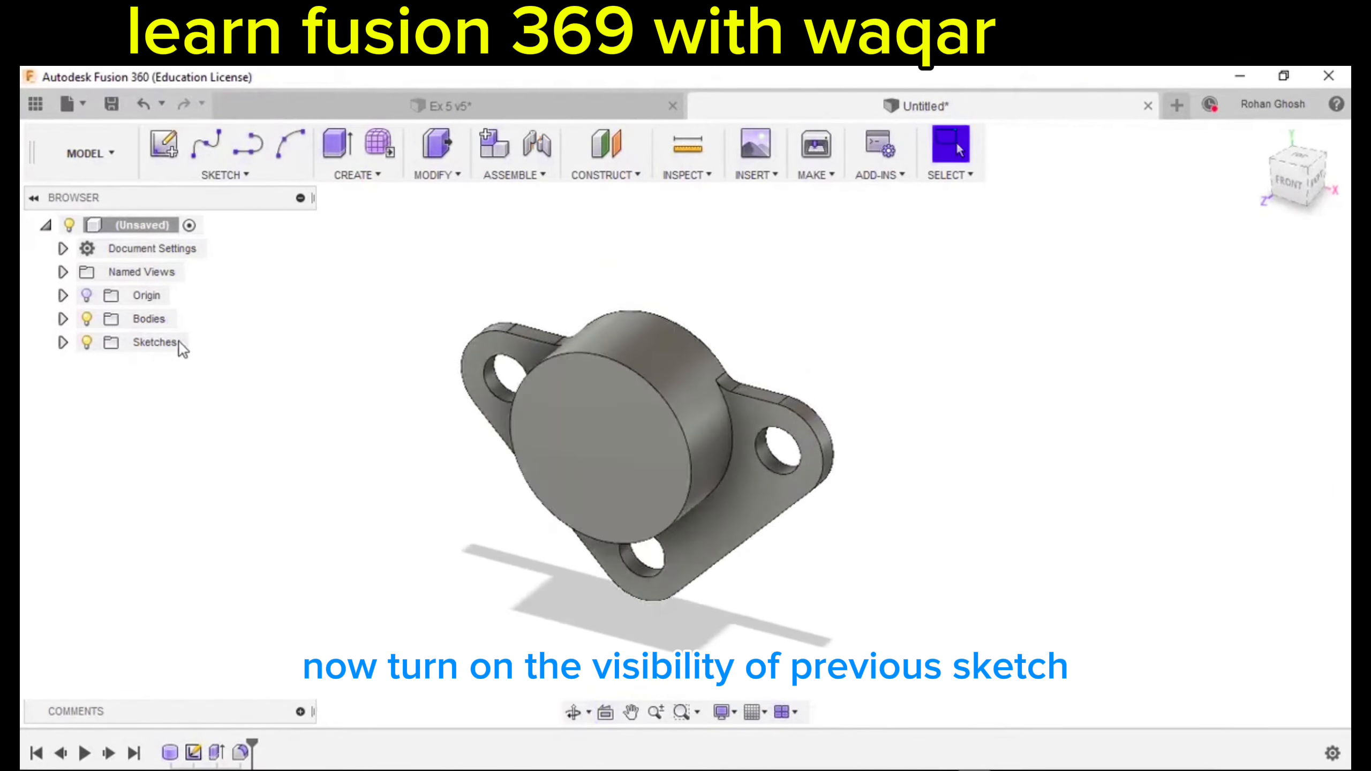
click(64, 343)
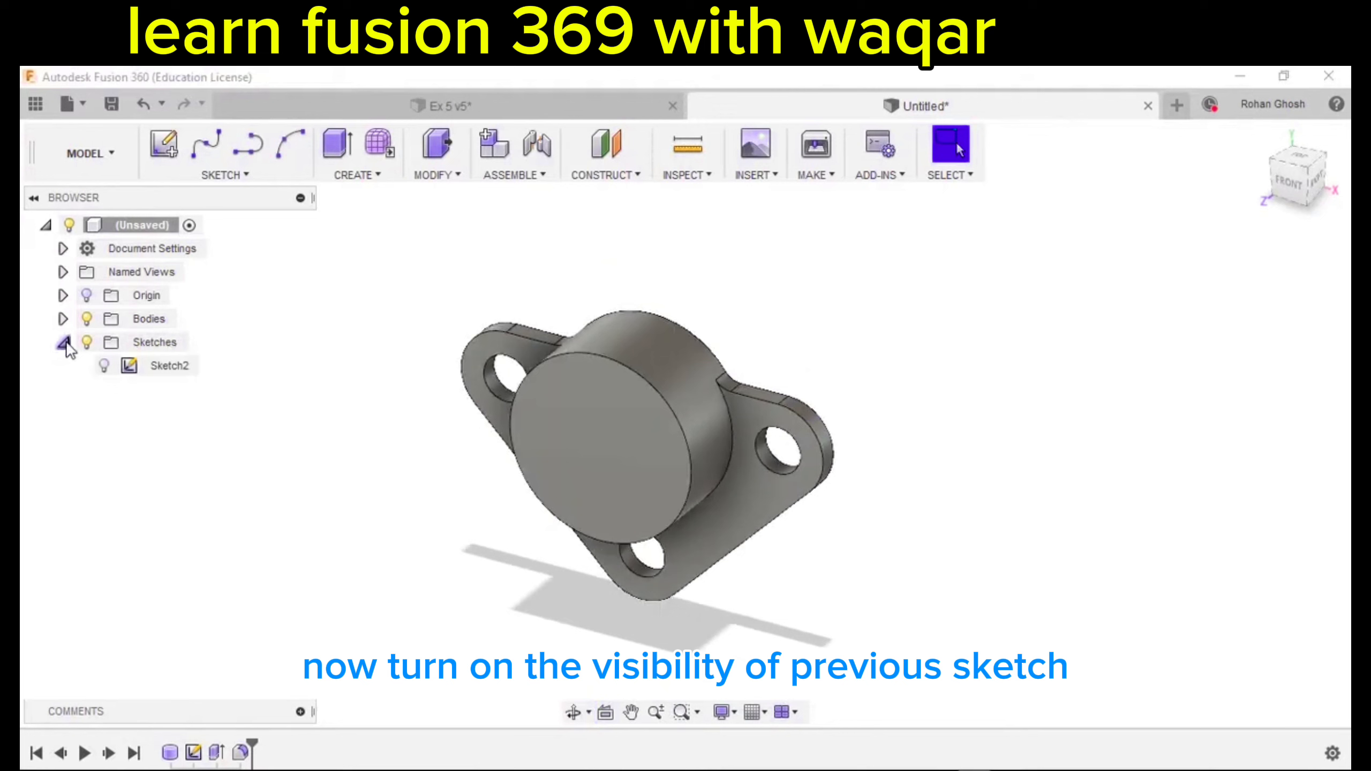
click(105, 365)
shift+middle_drag(400, 535, 413, 530)
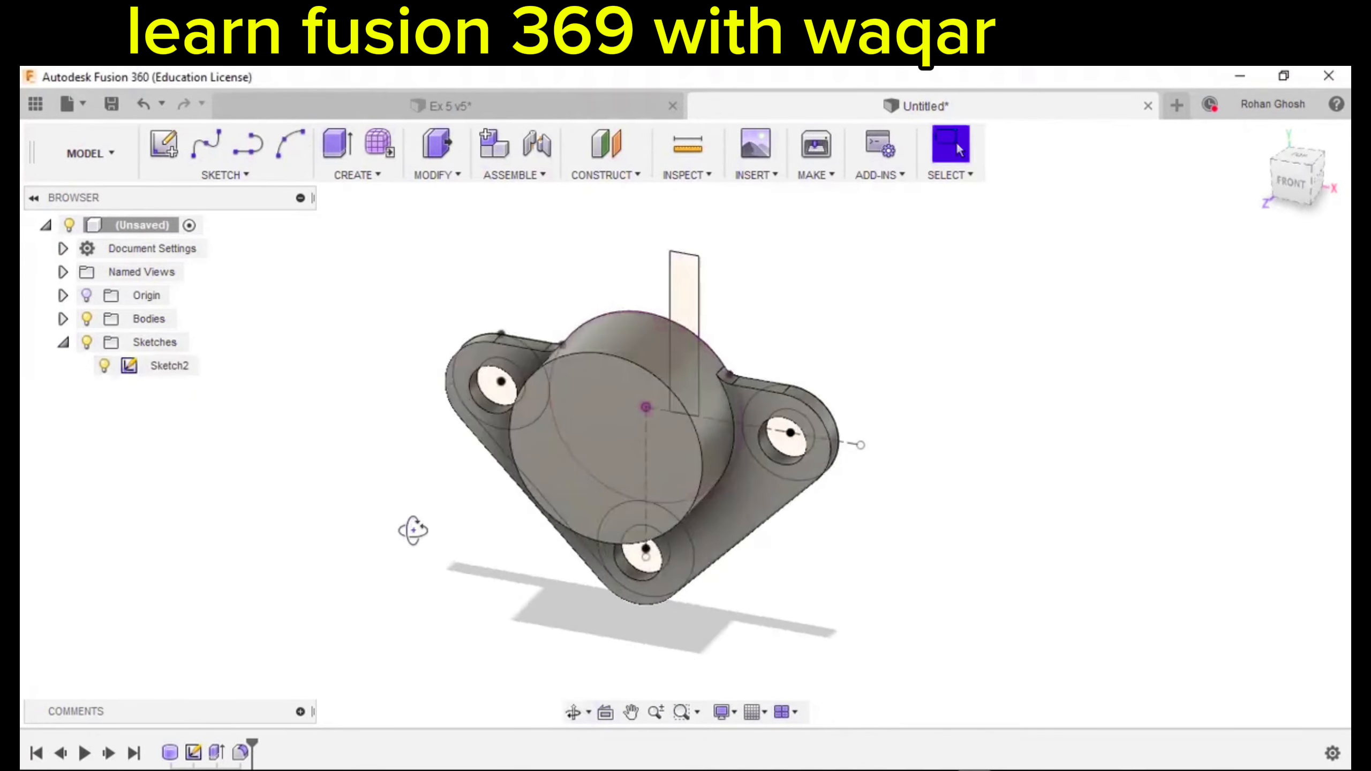
Extrude the rectangular lug profile starting from a 1 cm offset plane.
click(357, 174)
click(359, 245)
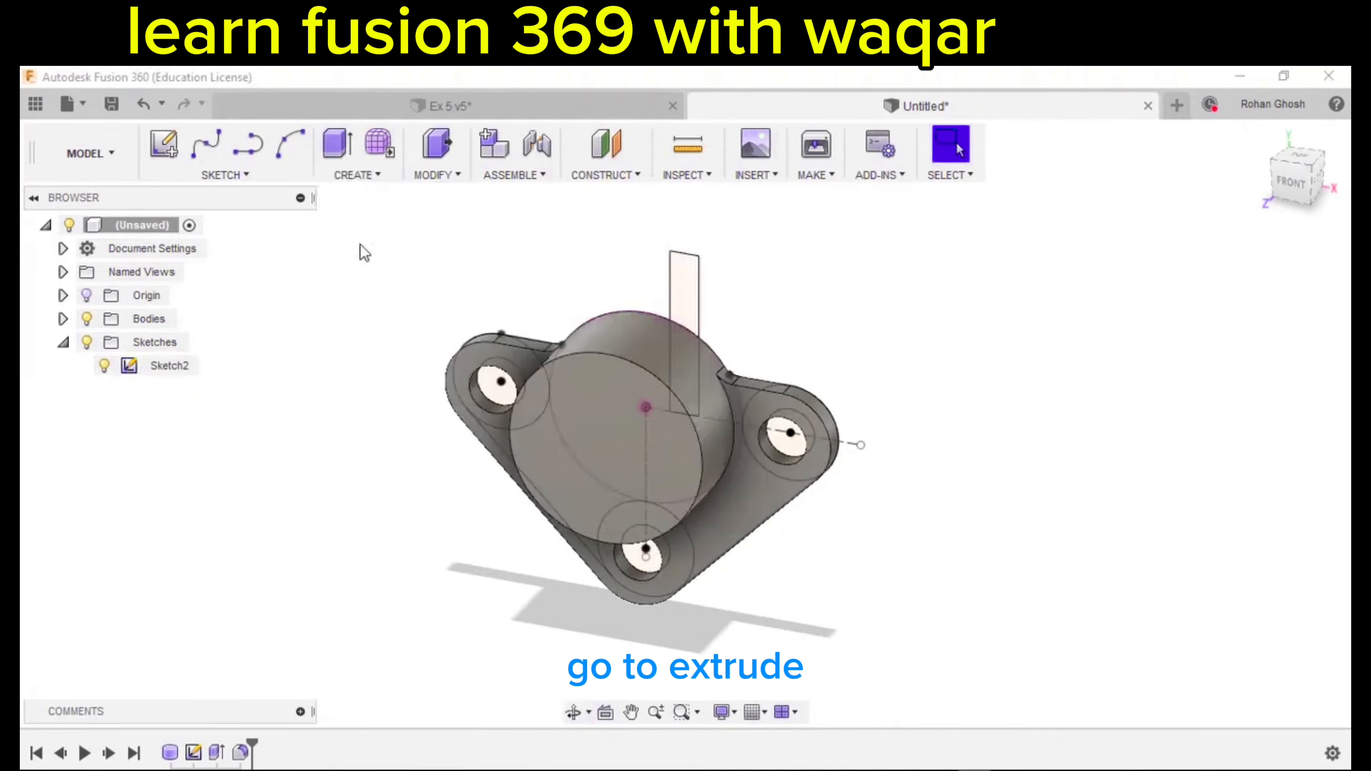
click(681, 296)
shift+middle_drag(682, 298, 696, 324)
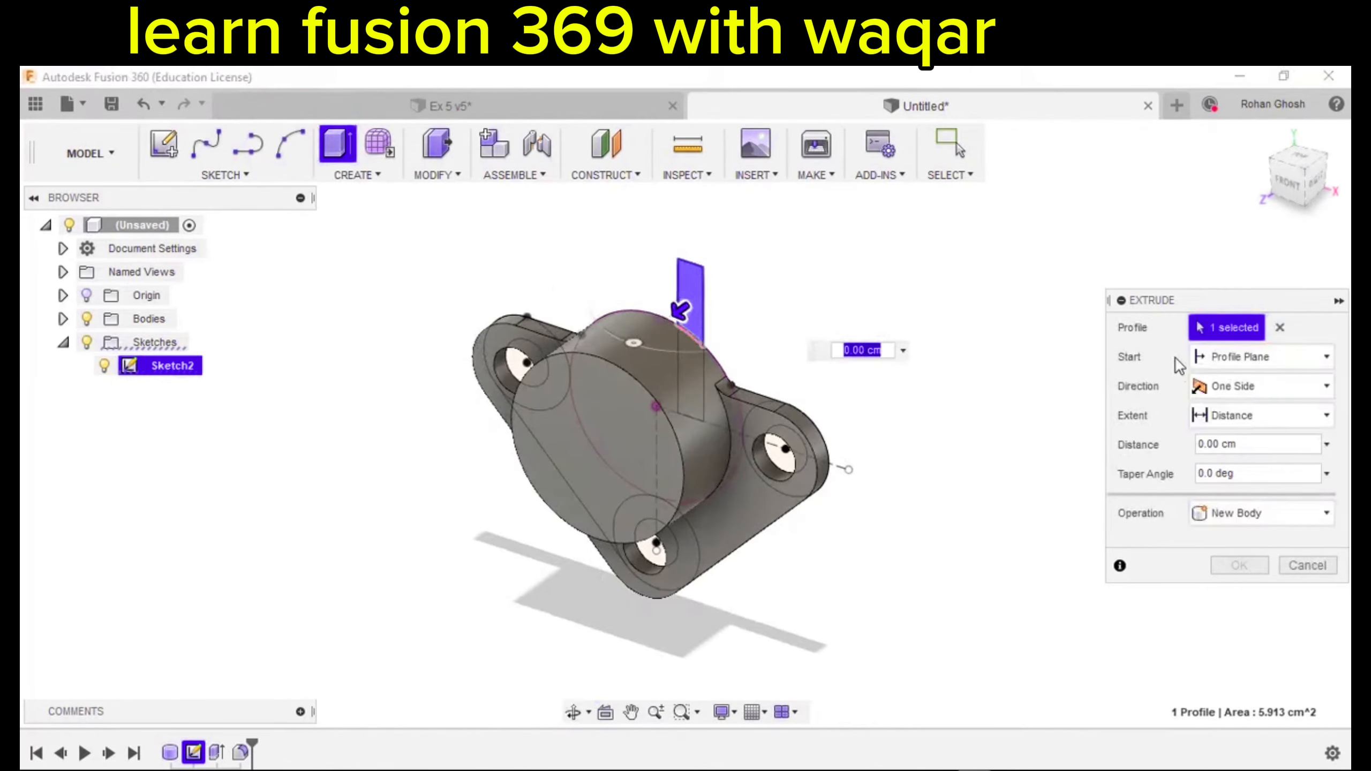
click(1221, 357)
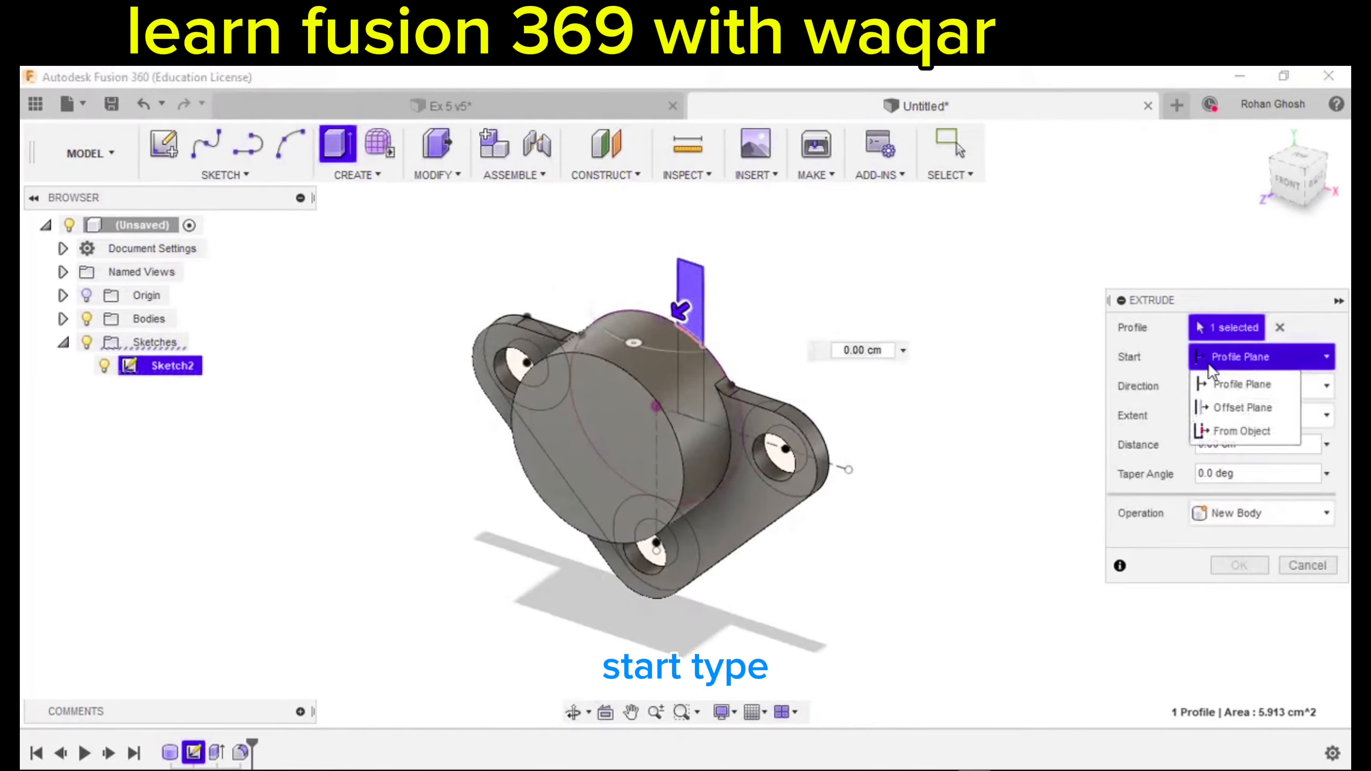
click(1240, 407)
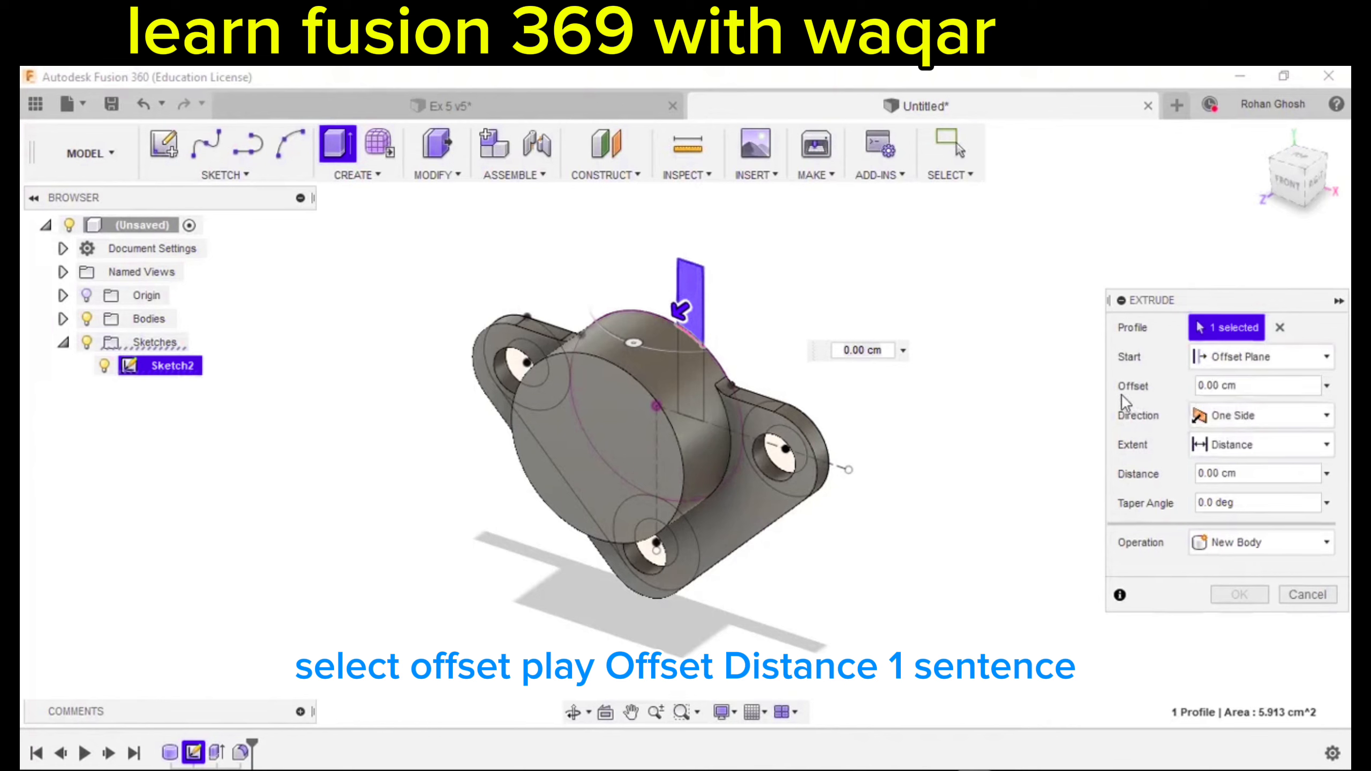
text(1)
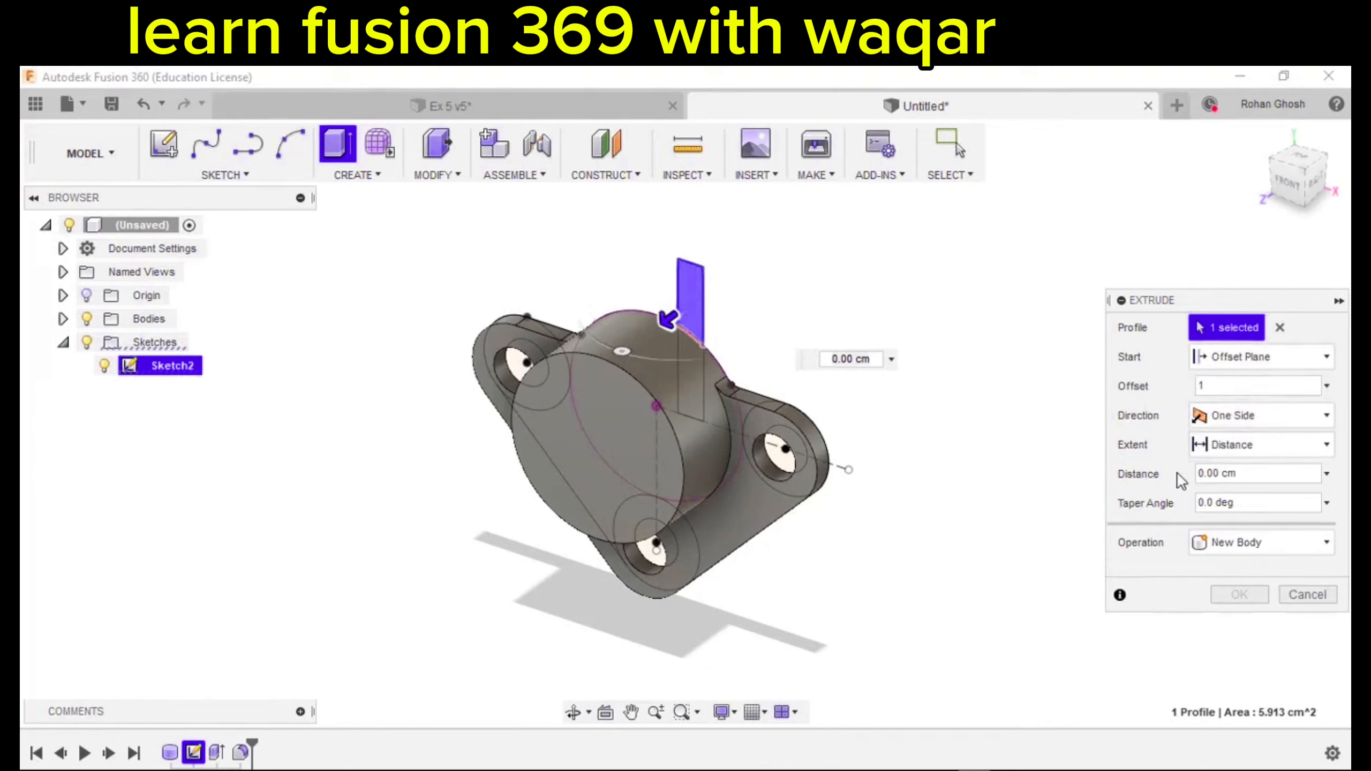
Set the extrusion to a 3 cm distance as a New Body and finish it.
click(1227, 448)
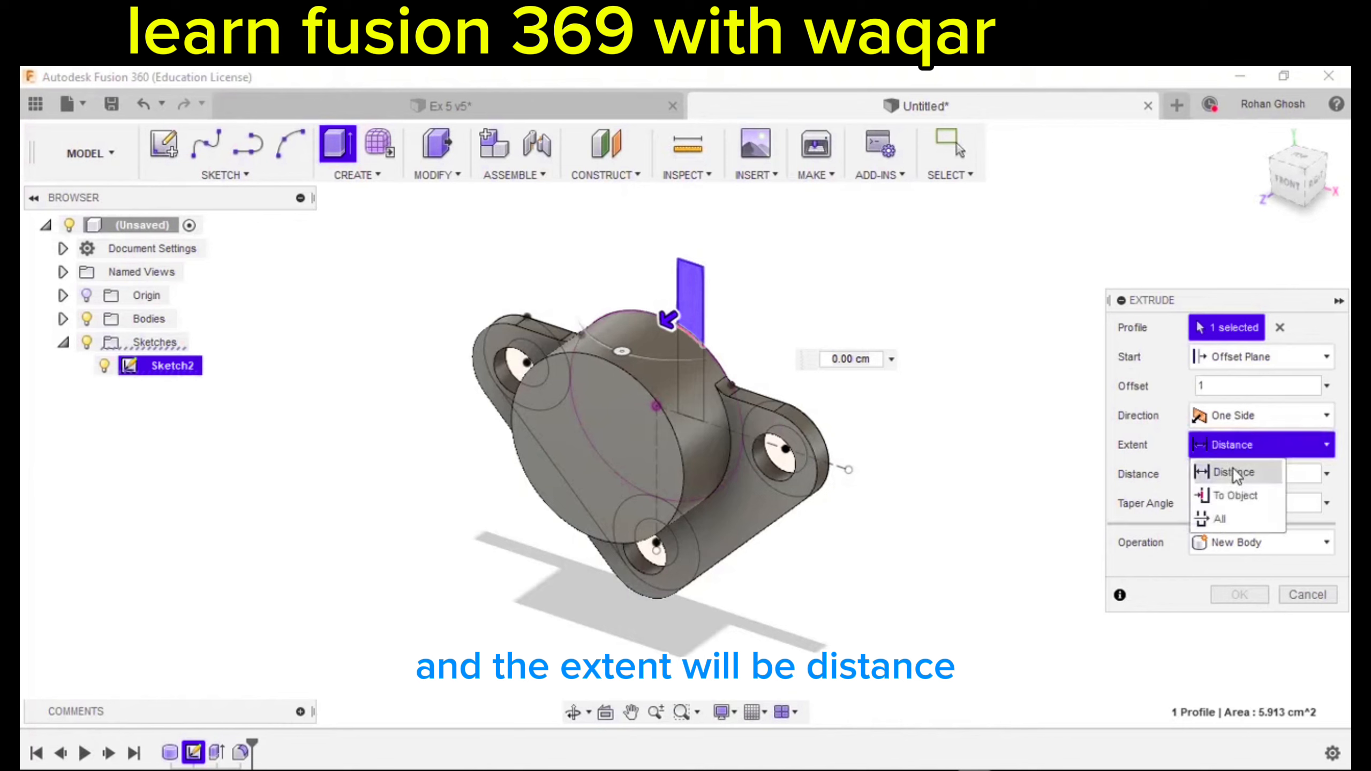
click(1233, 469)
drag(1192, 489, 1133, 494)
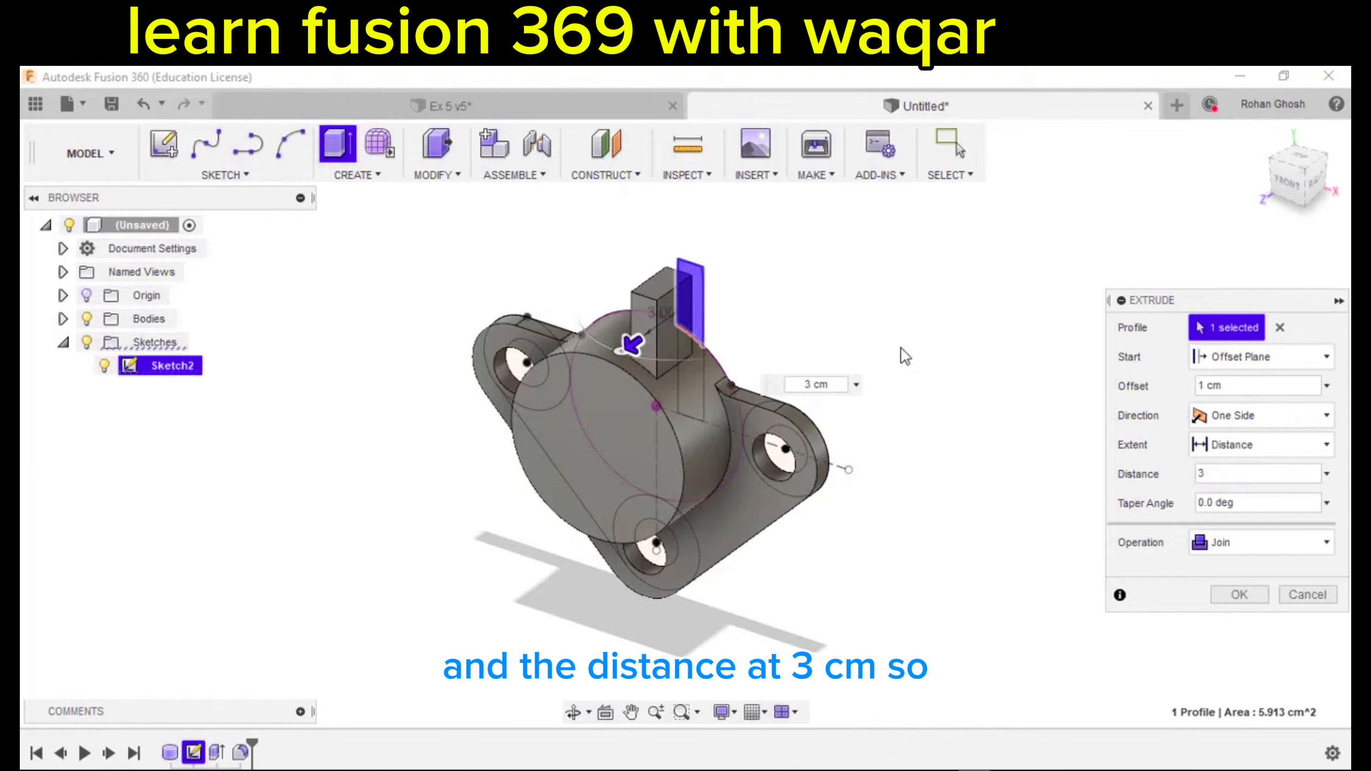
mouse_move(745, 285)
shift+middle_down()
mouse_move(676, 322)
mouse_move(662, 313)
mouse_move(754, 313)
mouse_move(735, 308)
mouse_move(731, 286)
shift+middle_up()
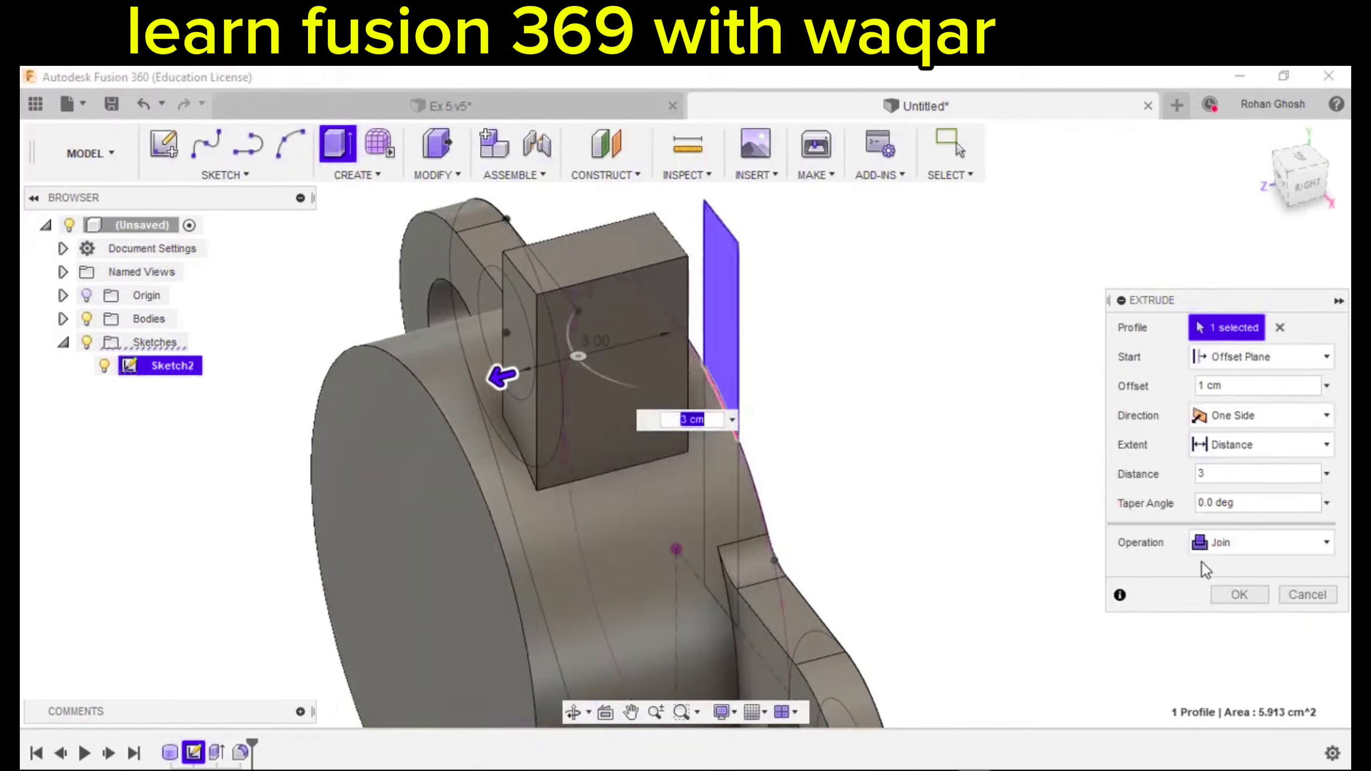
click(1217, 559)
click(1207, 643)
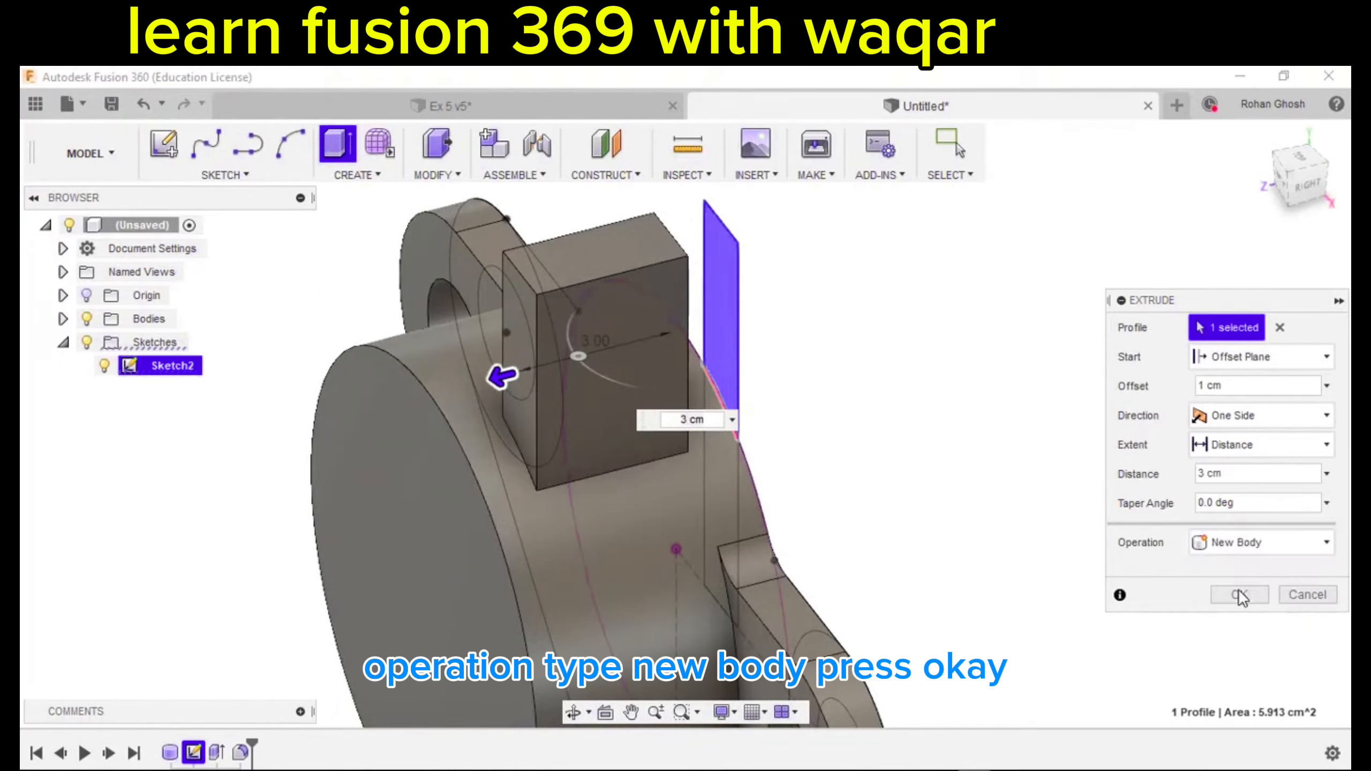
click(1239, 596)
Hide Sketch2 so only the new block remains visible.
scroll(1059, 512, down, 3)
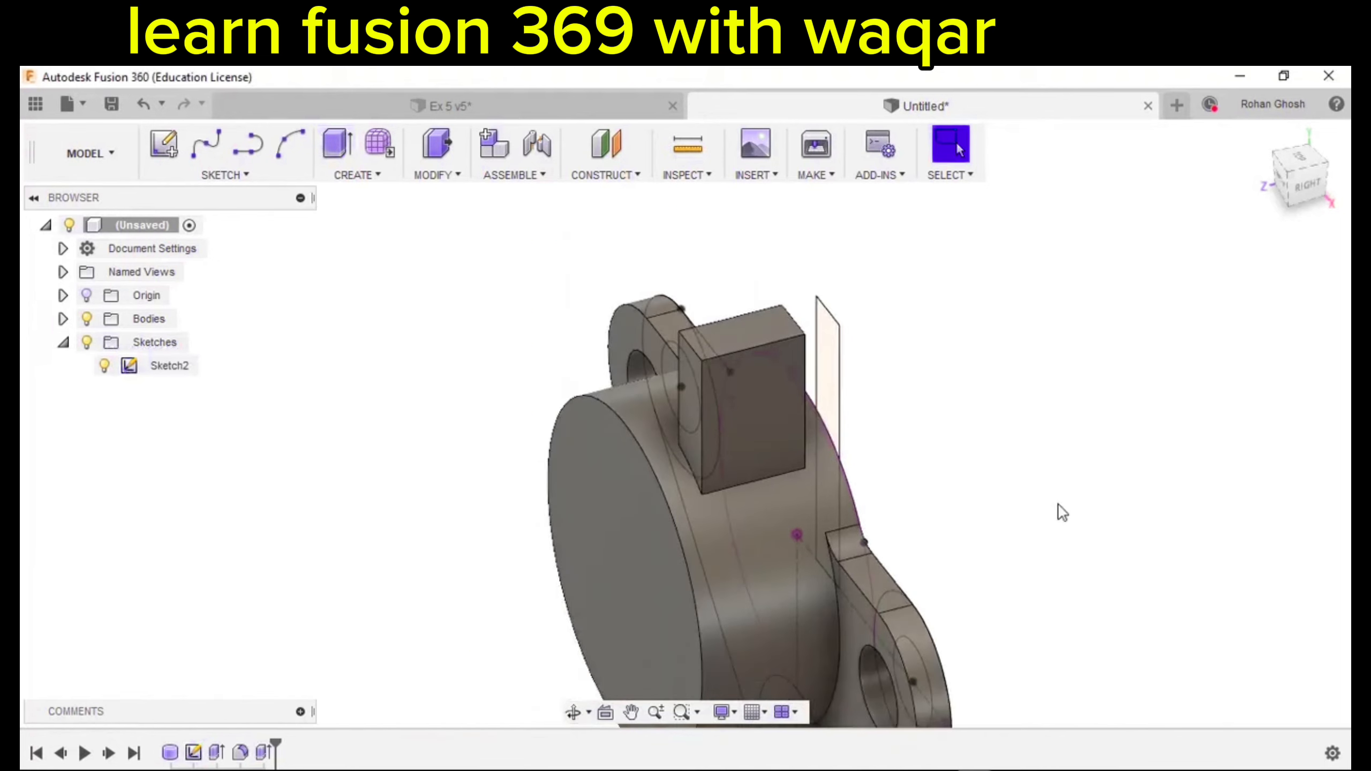
shift+middle_drag(1059, 512, 746, 489)
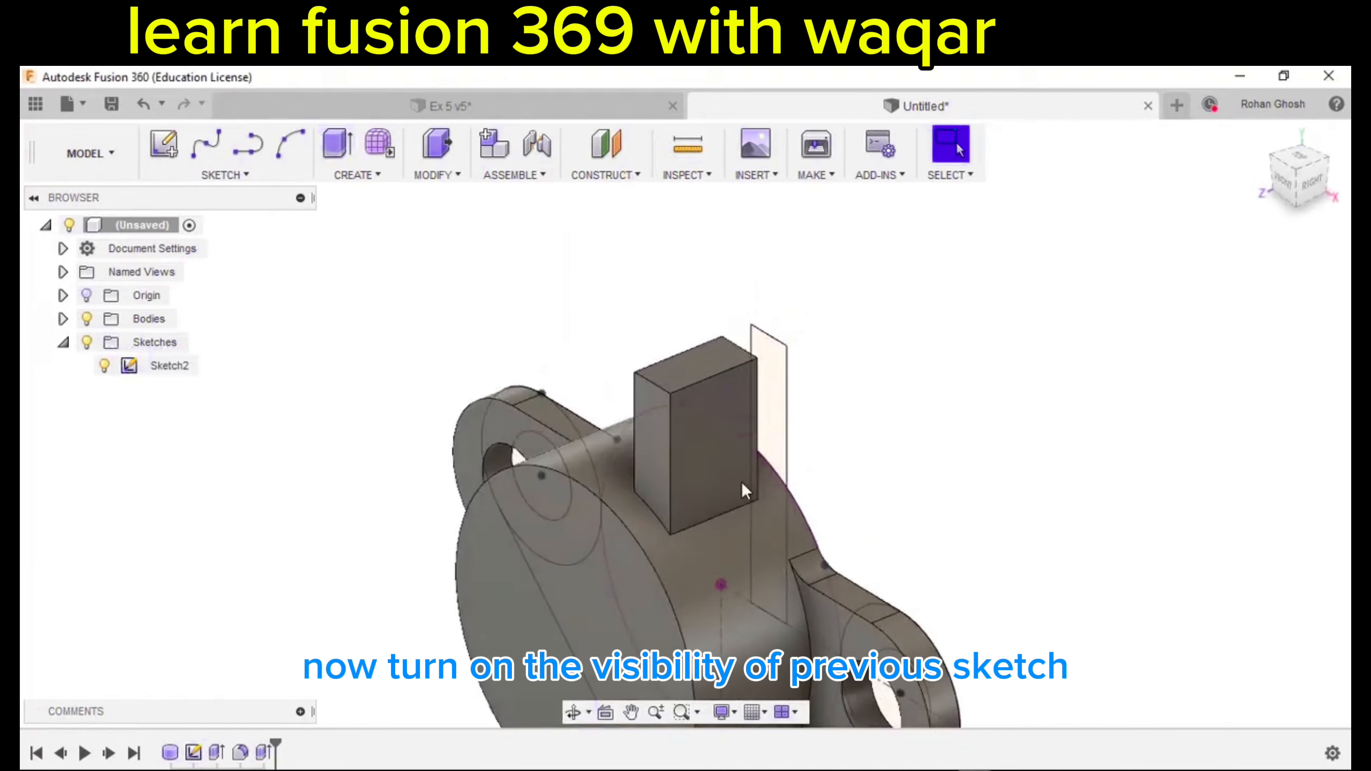
click(104, 366)
scroll(264, 491, down, 3)
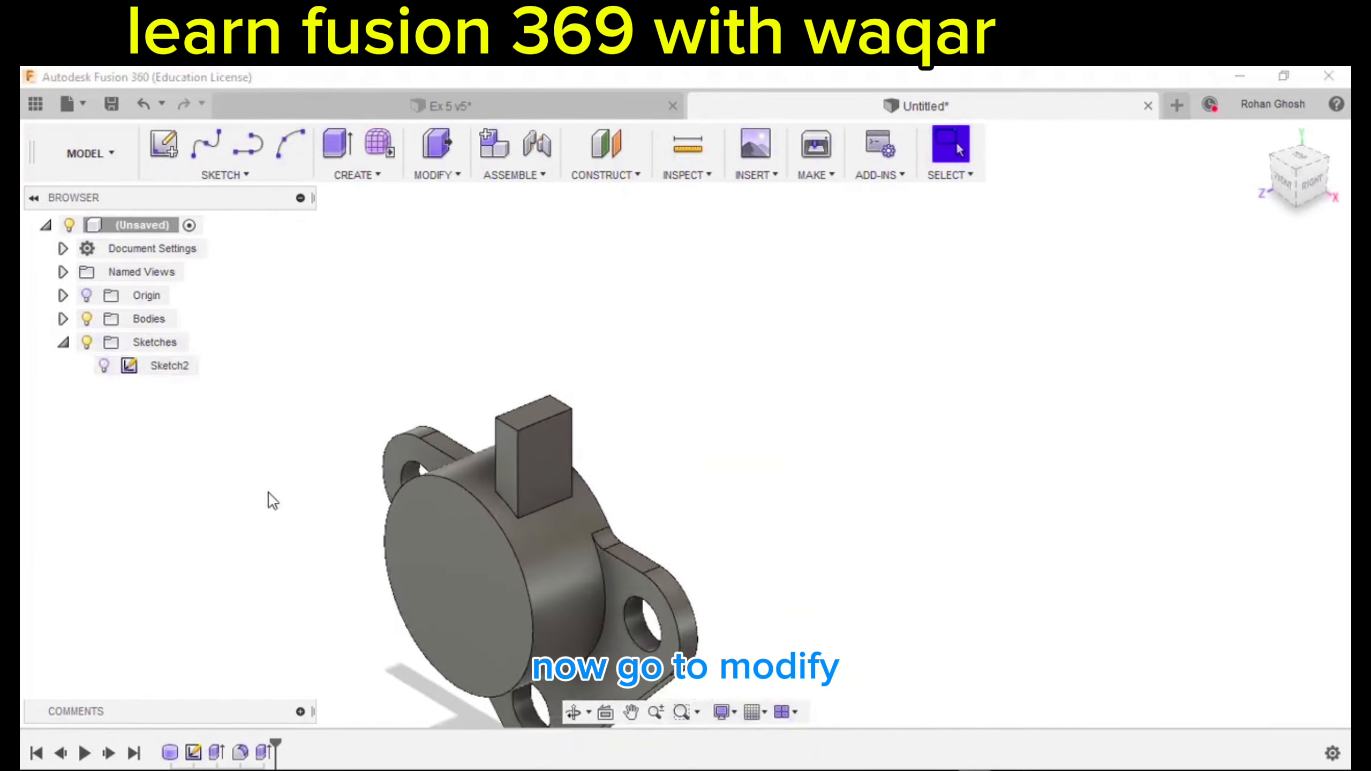
Fillet the block's two top edges with a 1.5 cm radius.
click(442, 176)
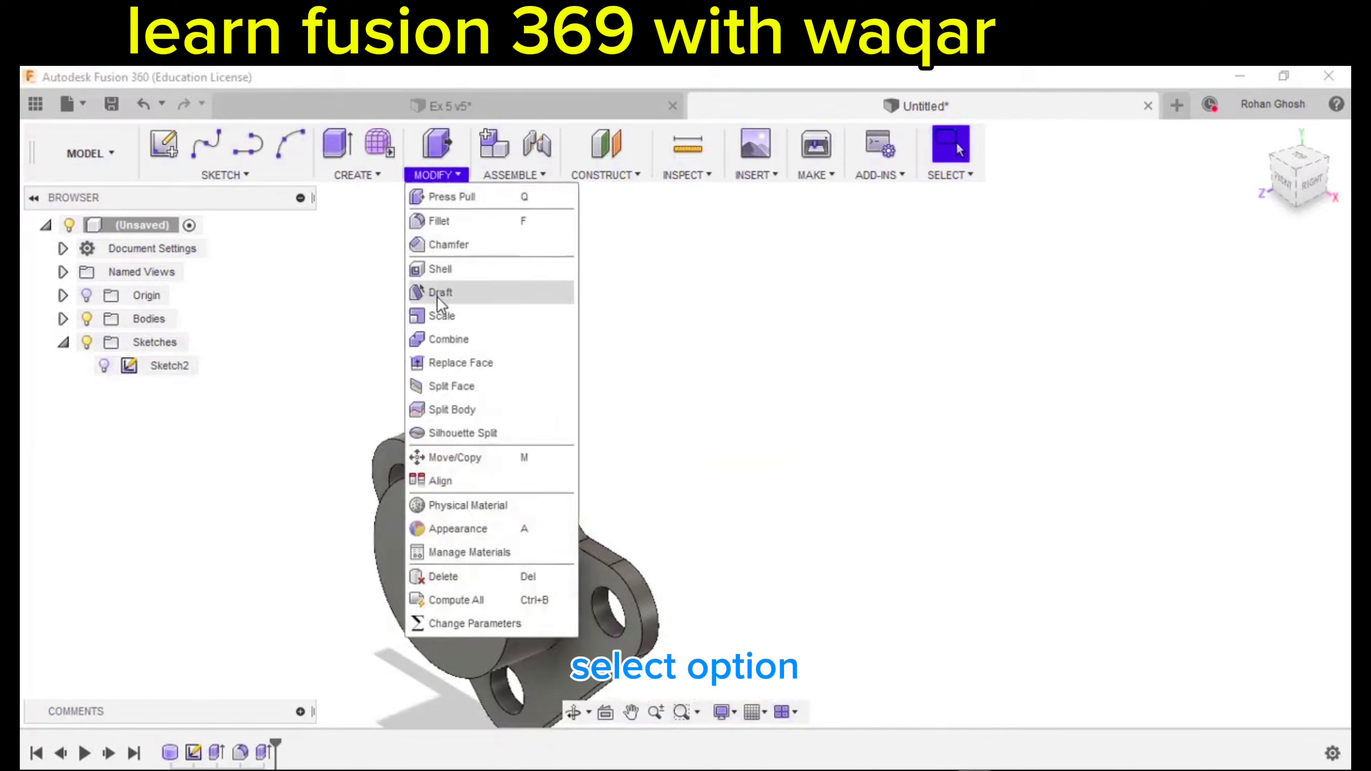
click(454, 228)
scroll(475, 472, up, 3)
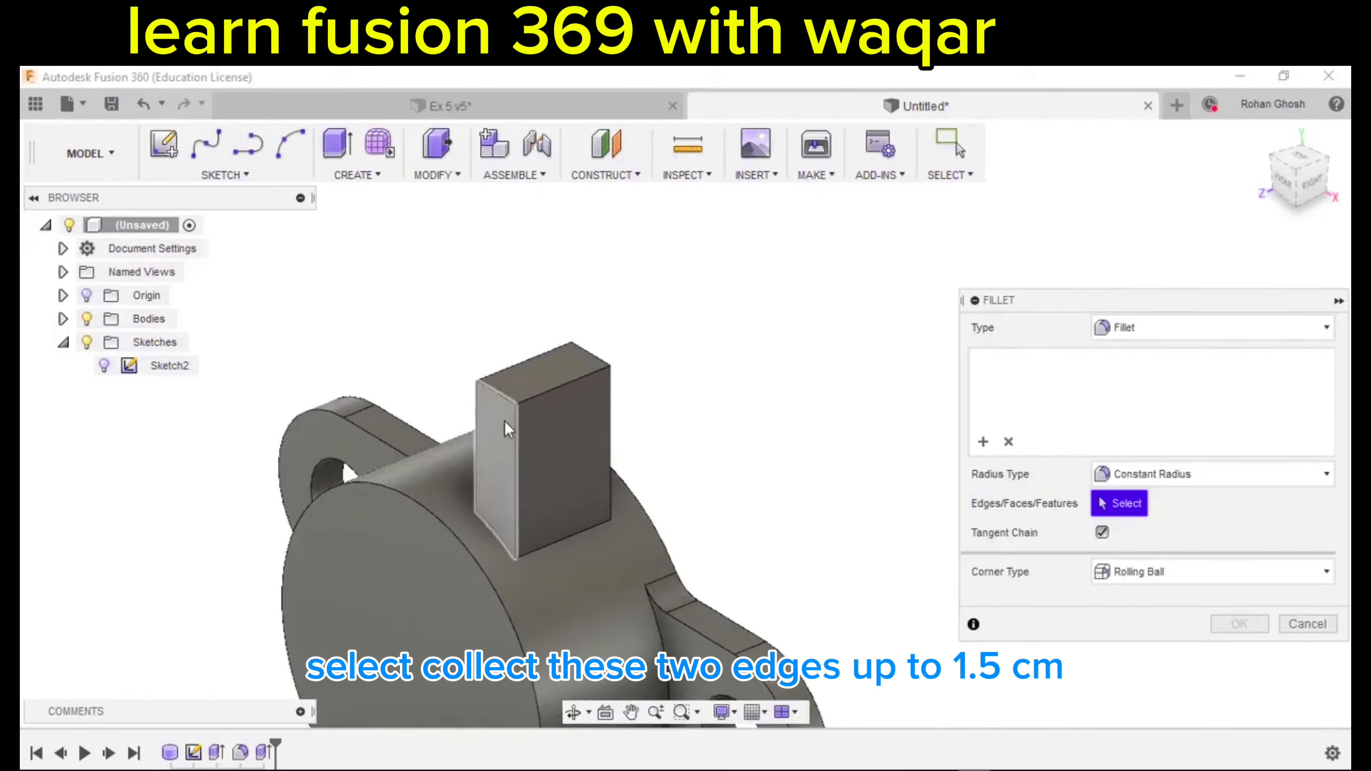
click(499, 393)
shift+middle_drag(548, 440, 637, 382)
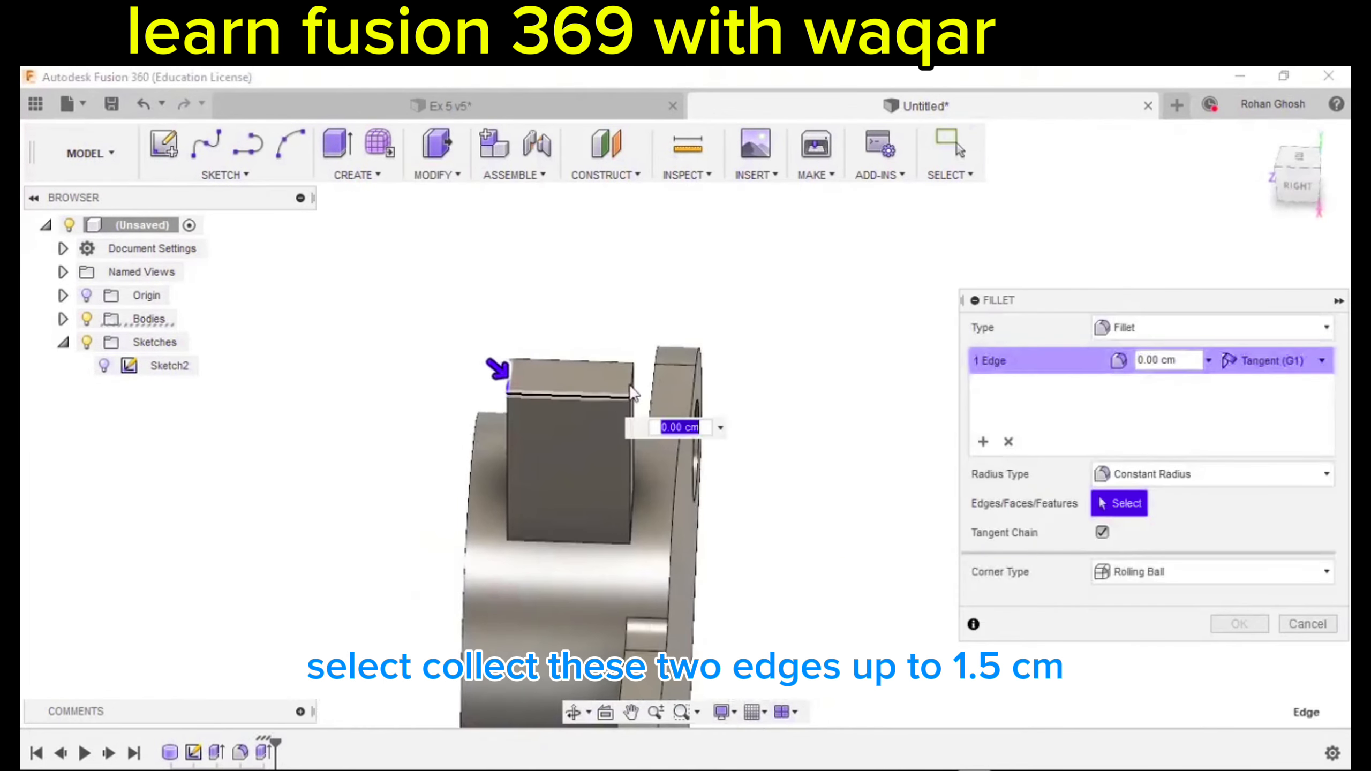
click(637, 379)
drag(636, 382, 617, 388)
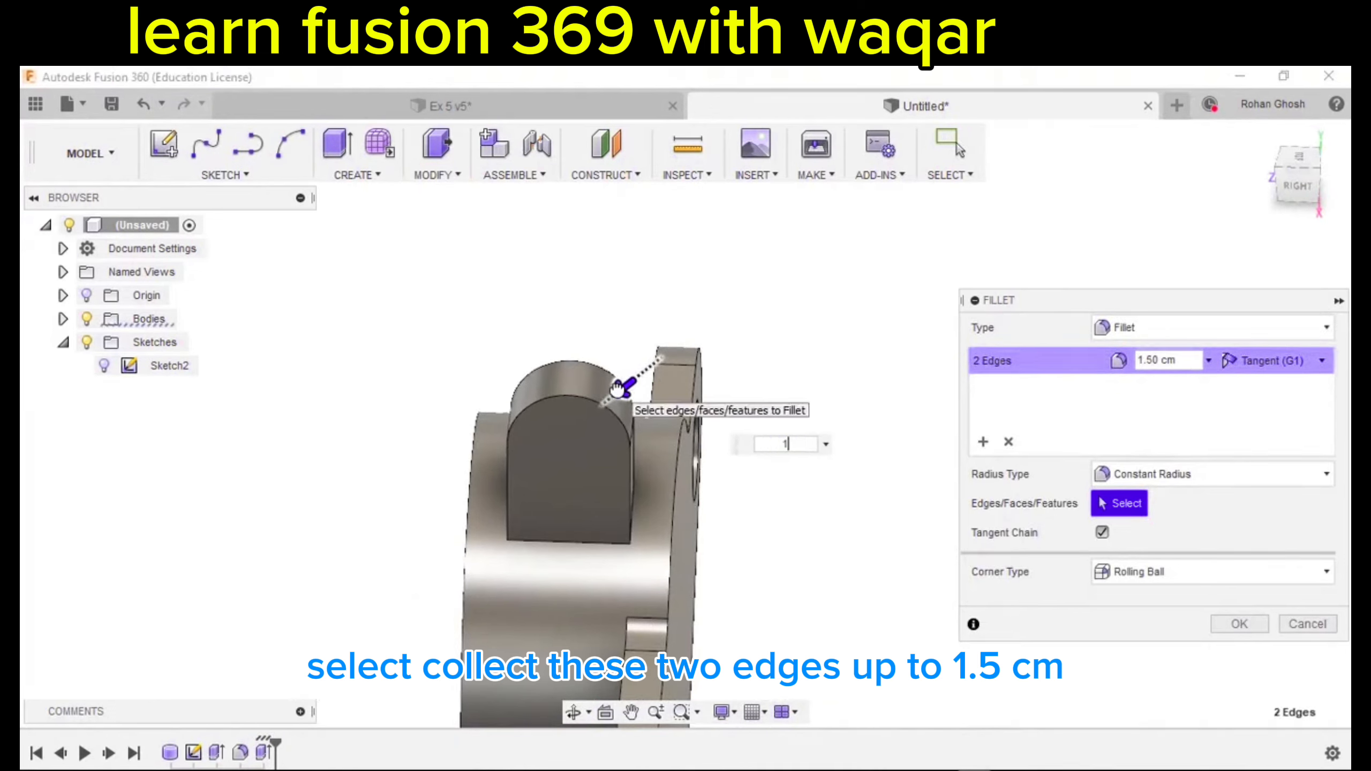
key(Return)
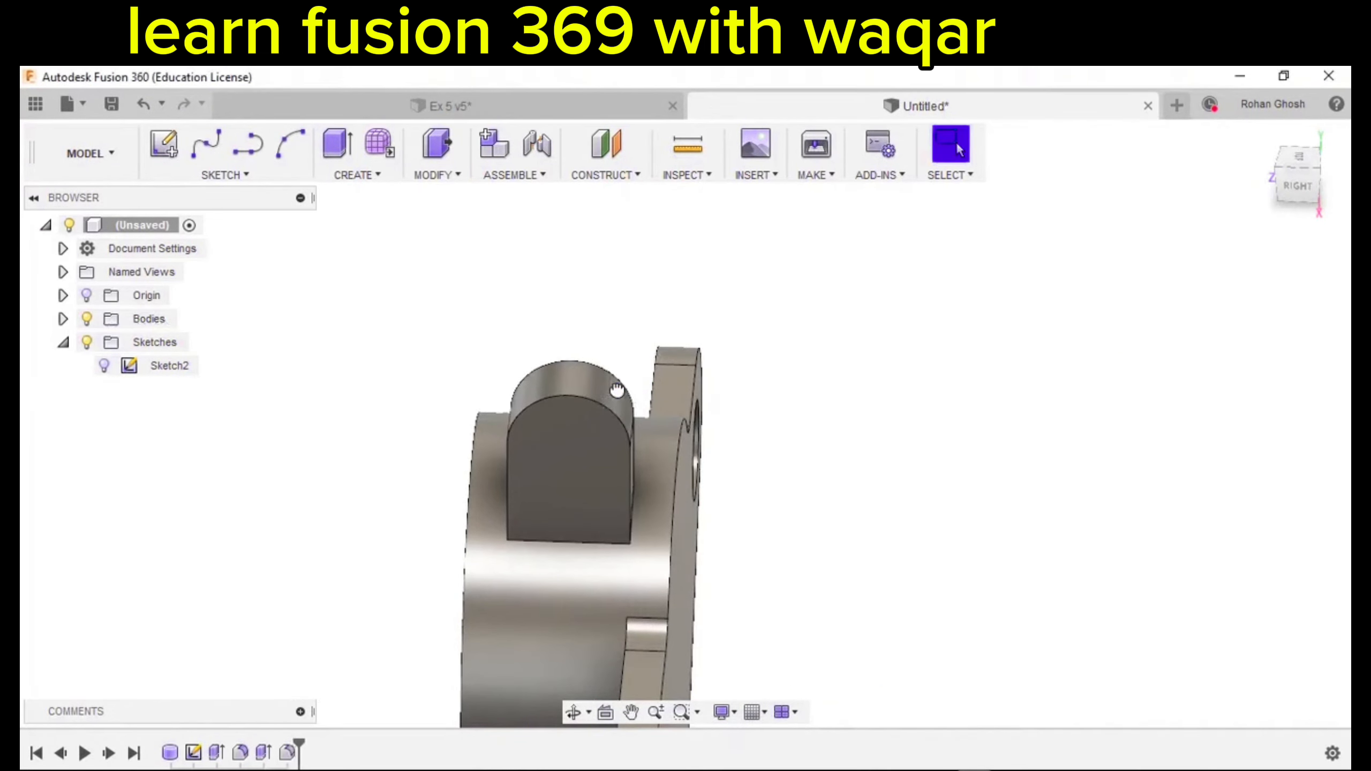
shift+middle_drag(626, 381, 630, 354)
Place a 3 cm diameter cylinder on the lug face, centred on the arc centre.
key(Escape)
scroll(548, 388, up, 3)
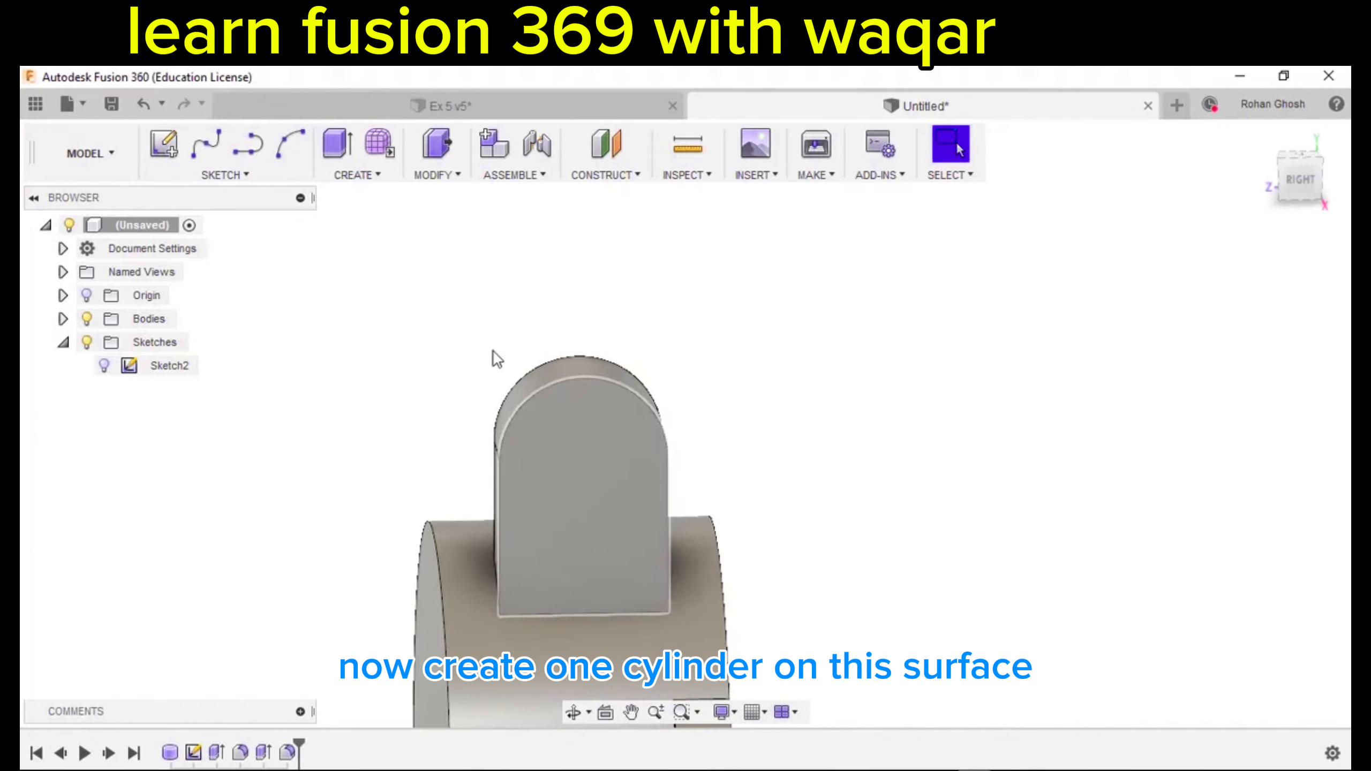
click(371, 176)
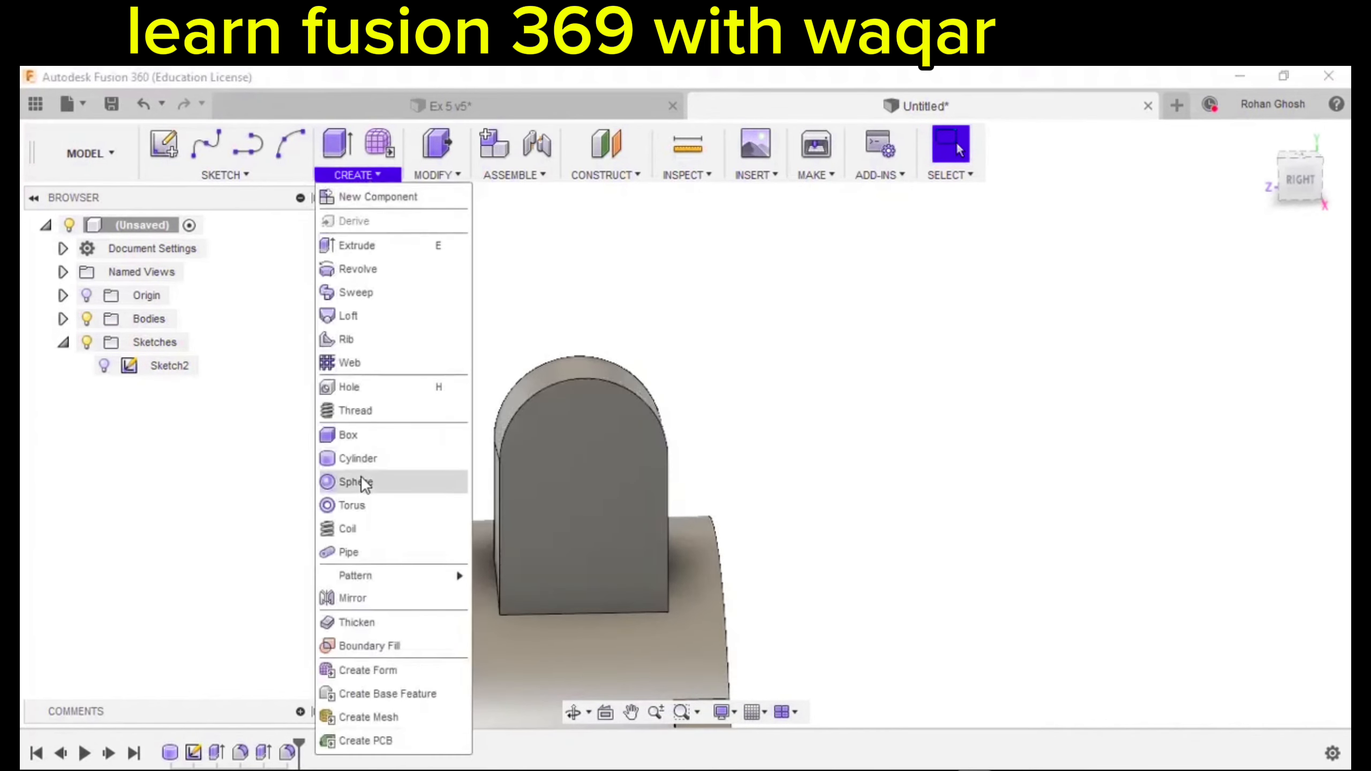
click(357, 458)
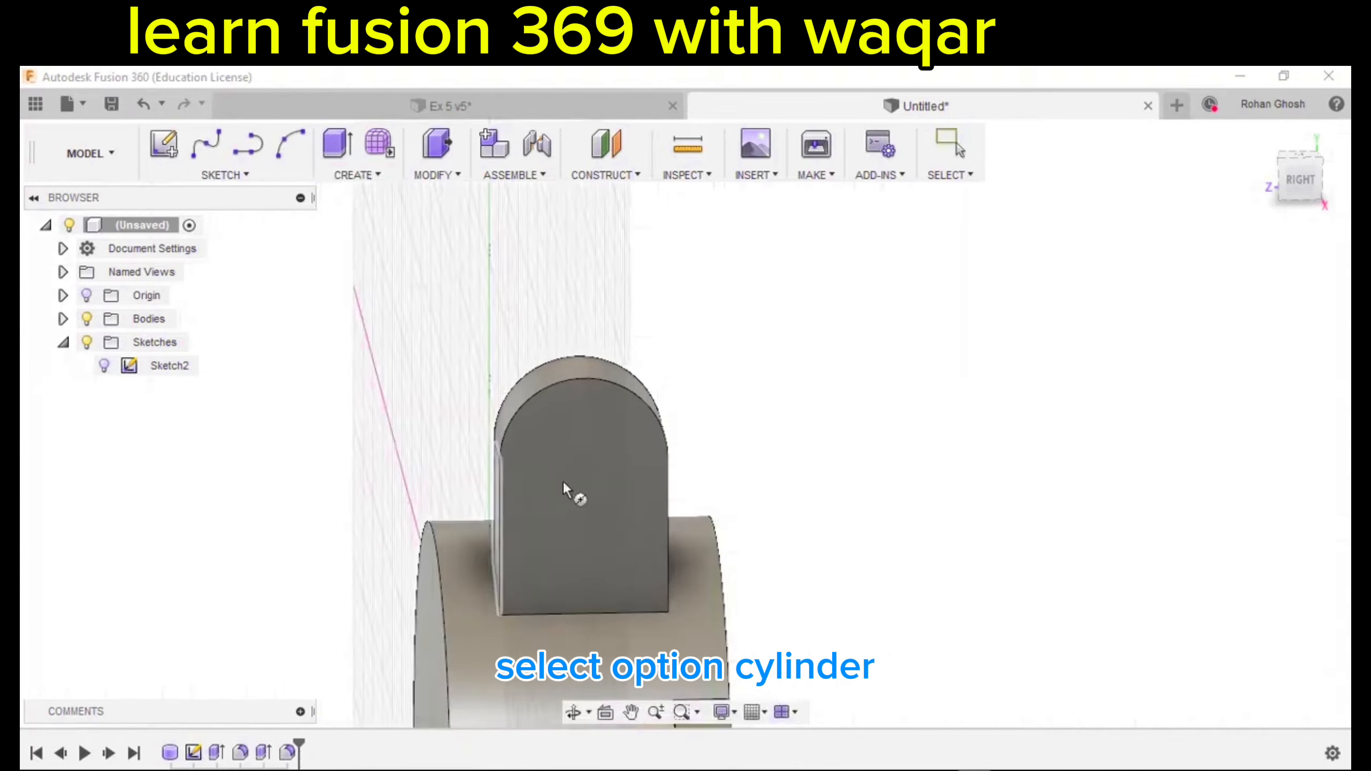
click(590, 466)
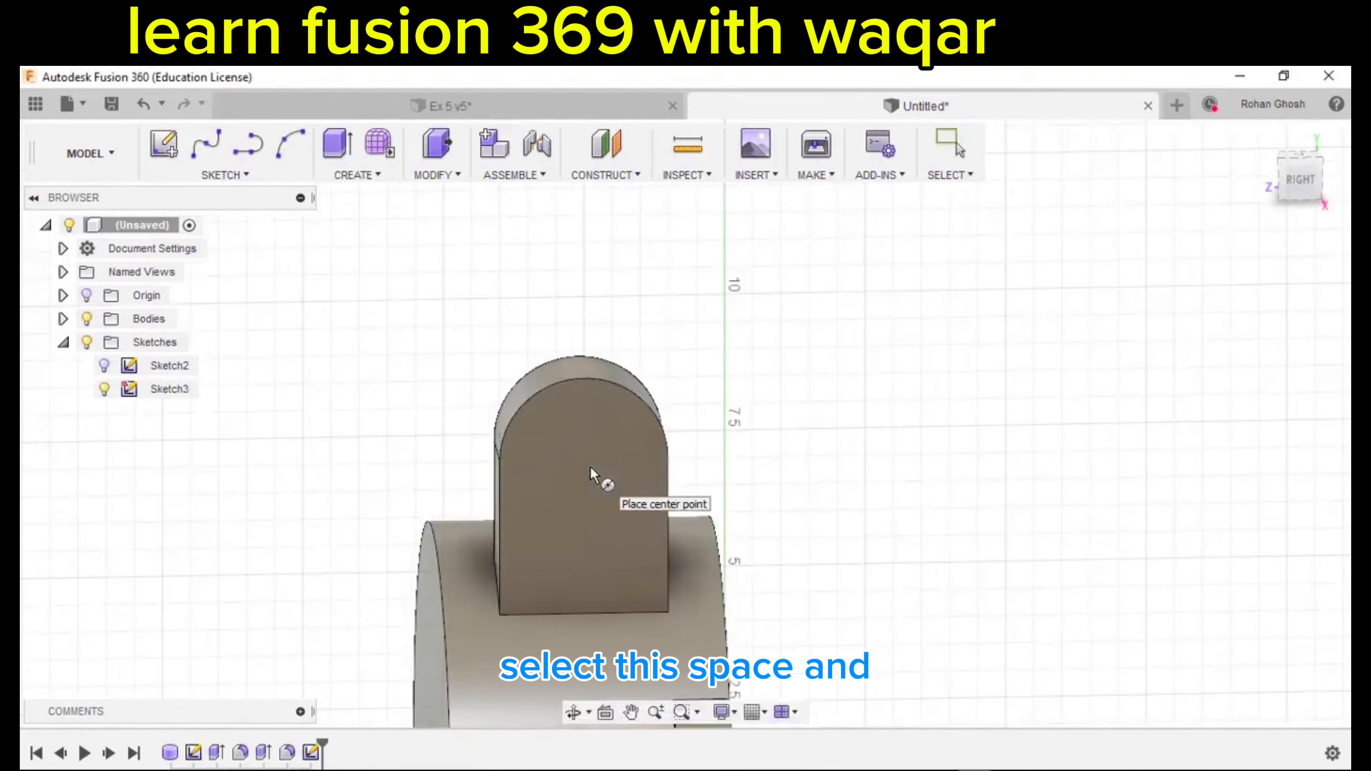
scroll(590, 466, up, 3)
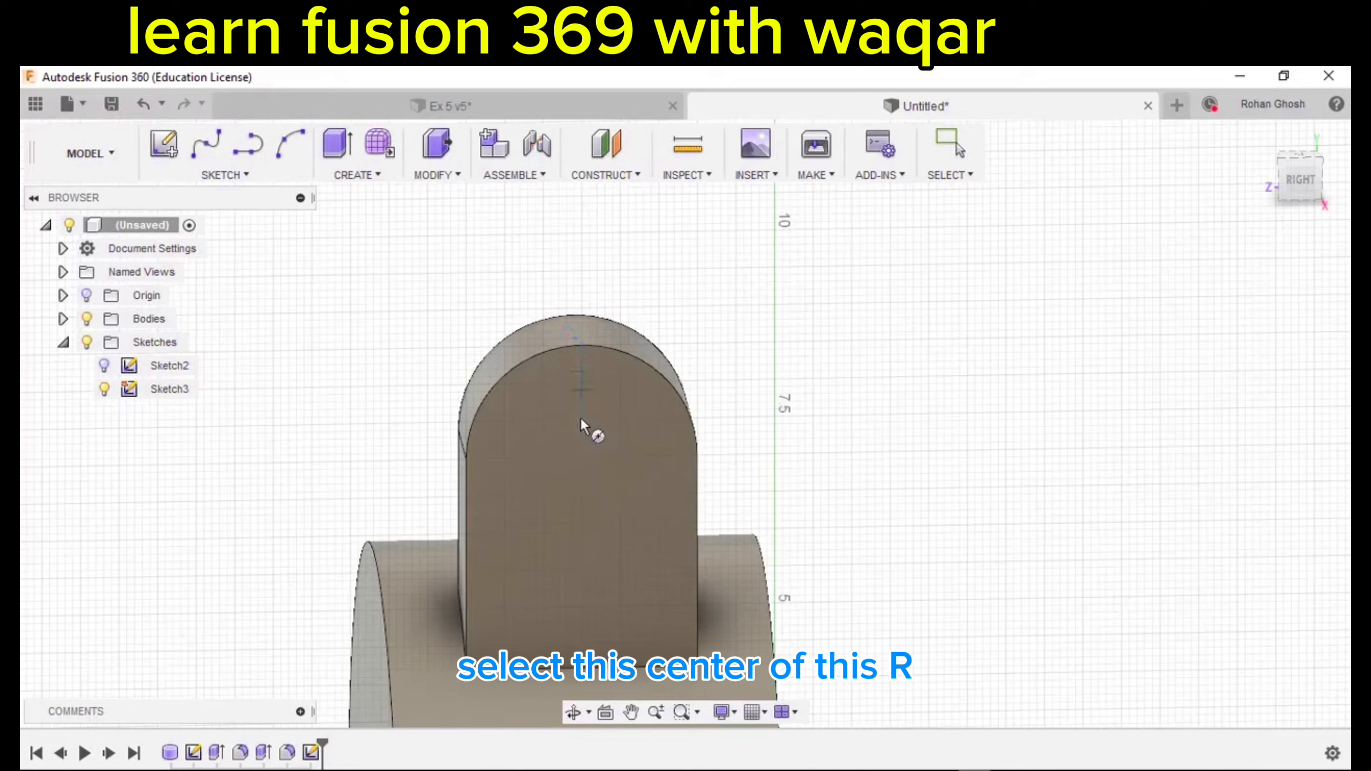
click(580, 457)
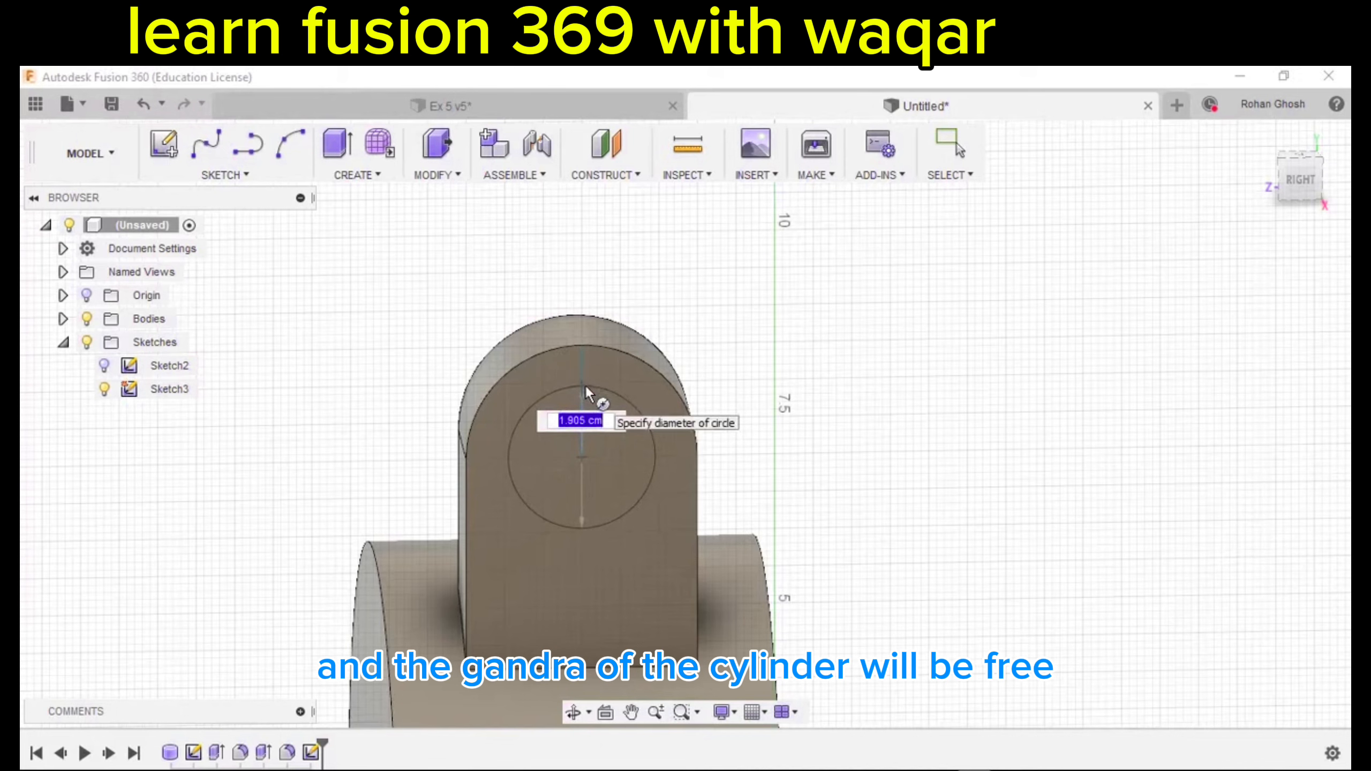
text(3)
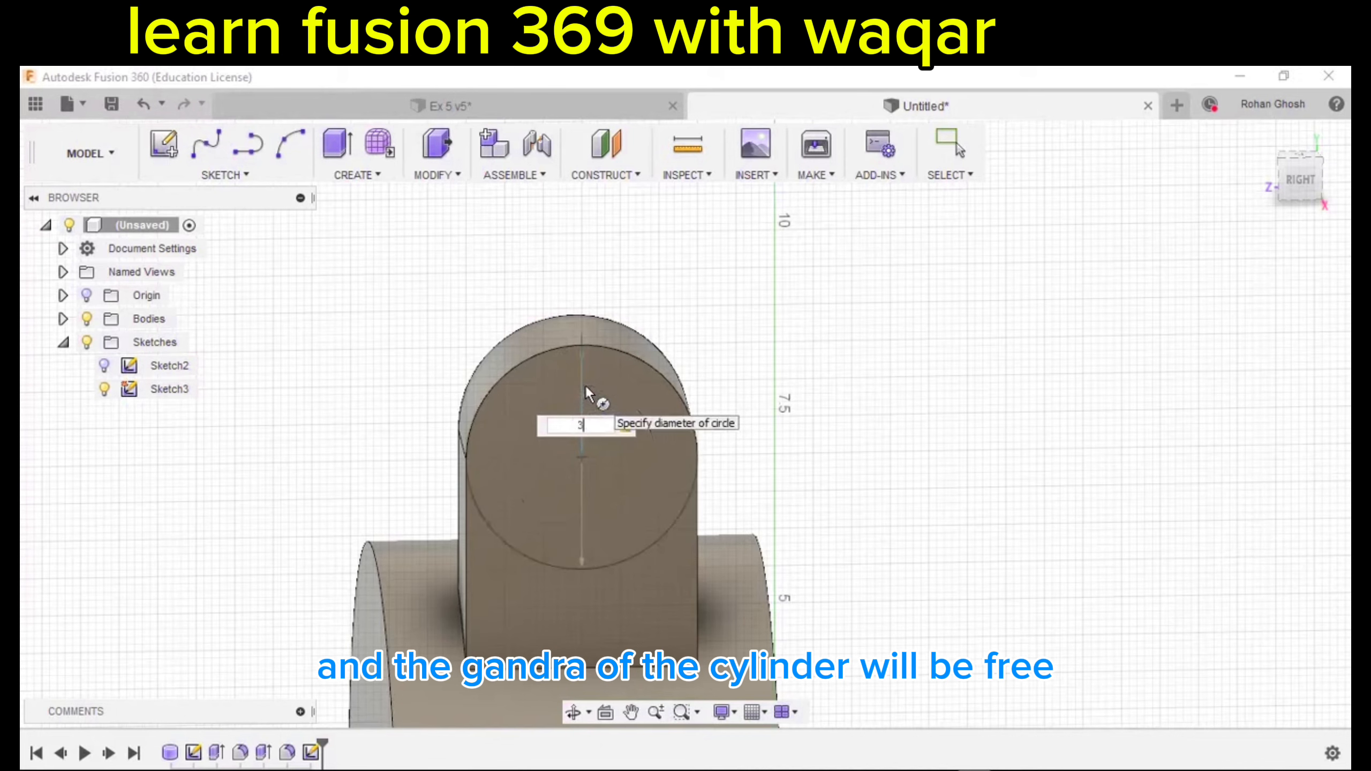
key(Return)
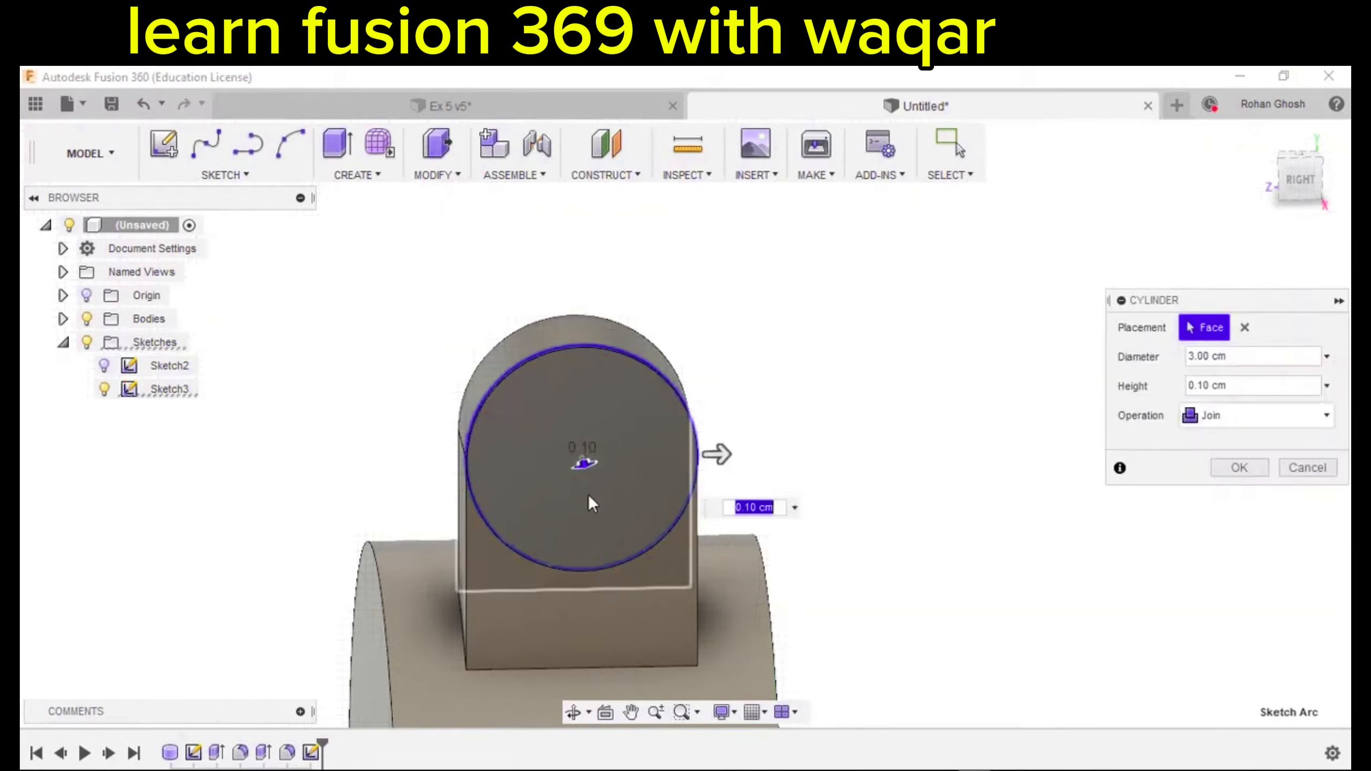
Give the cylinder a 0.5 cm height and join it to the lug body.
scroll(591, 495, down, 1)
shift+middle_drag(591, 496, 693, 516)
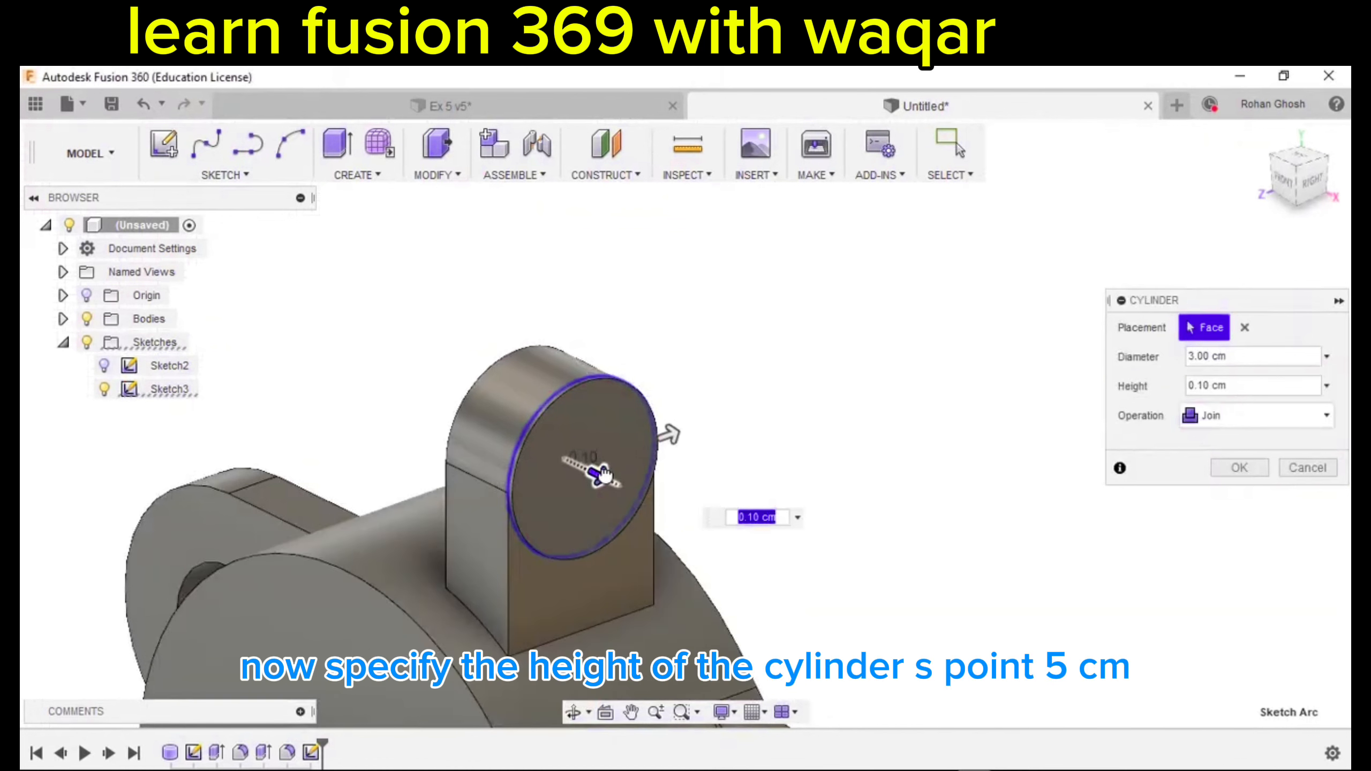
drag(595, 483, 614, 485)
text(.5)
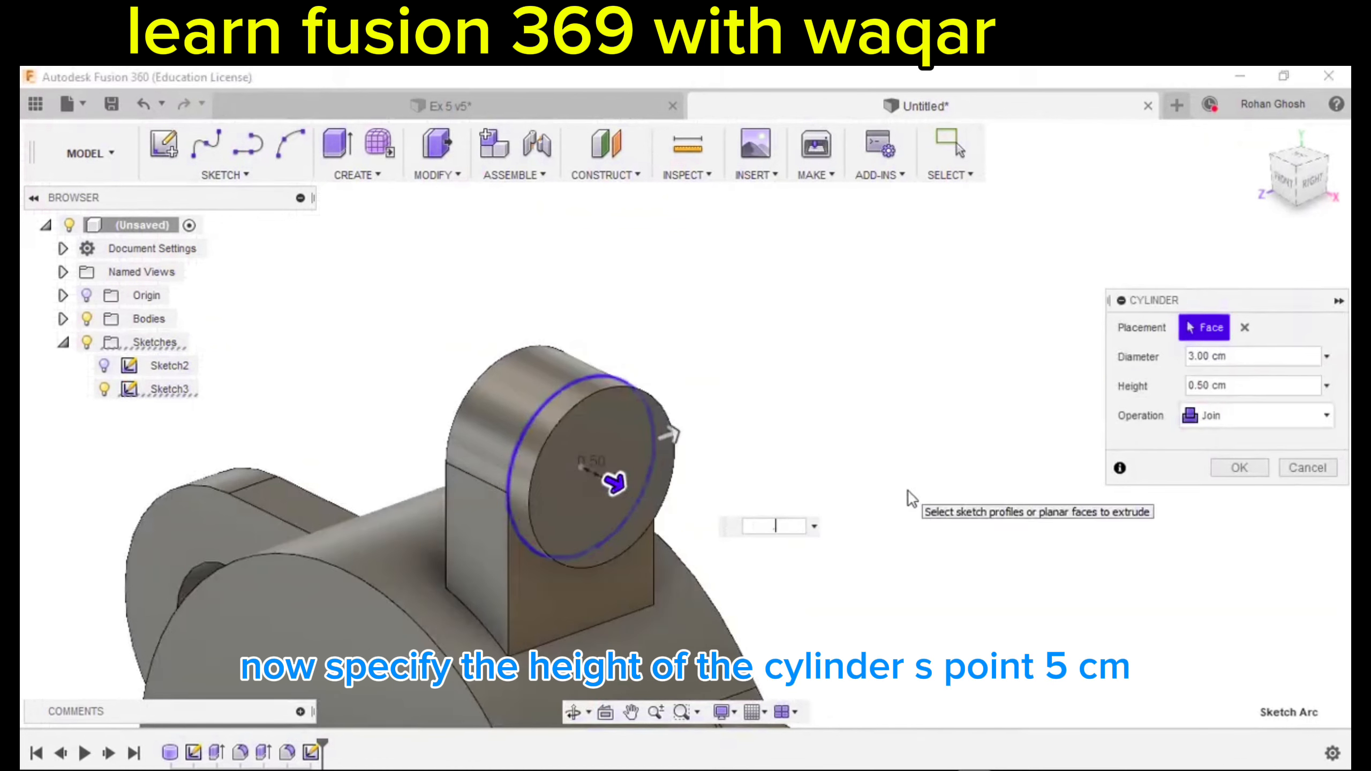
click(1234, 422)
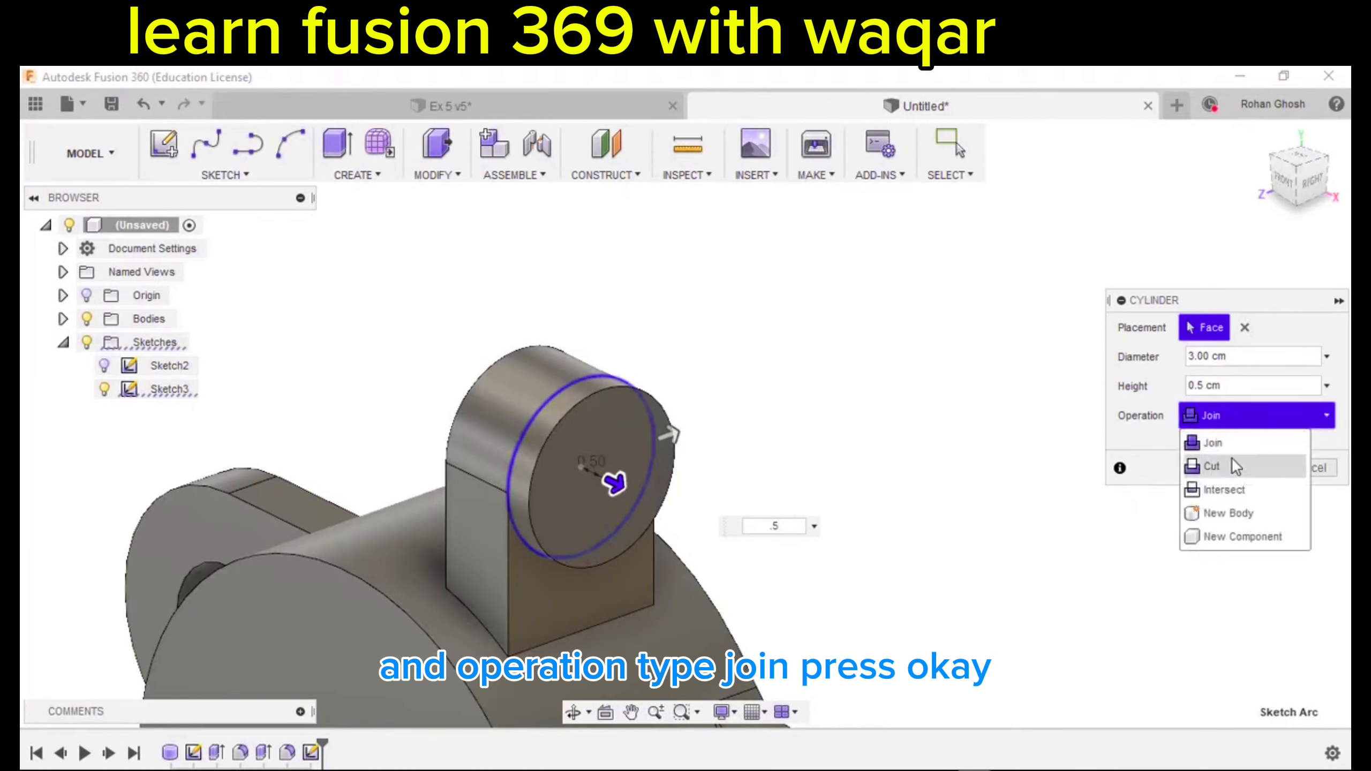
click(1232, 447)
click(1240, 467)
mouse_move(1154, 499)
shift+middle_down()
mouse_move(1025, 503)
mouse_move(1019, 475)
mouse_move(1025, 490)
shift+middle_up()
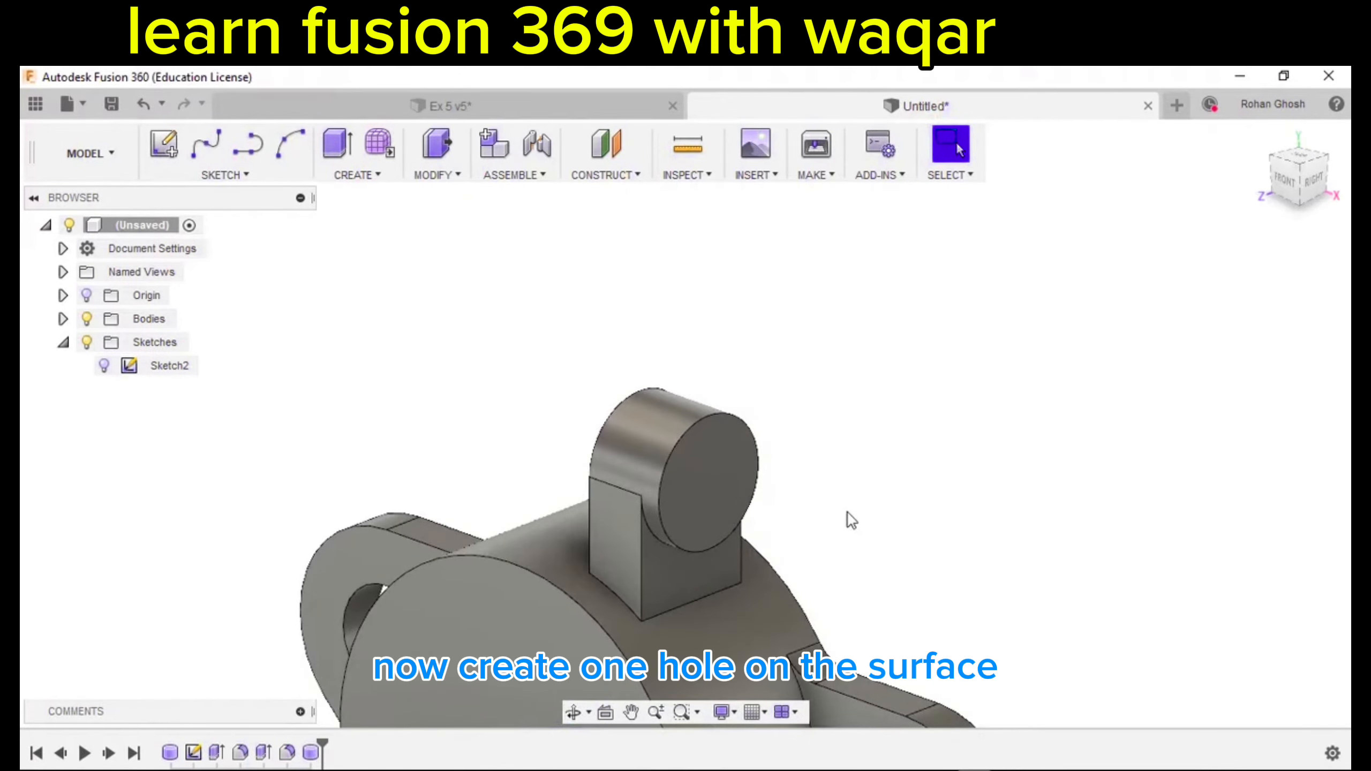
Start a hole placed on the boss end face.
scroll(850, 513, down, 1)
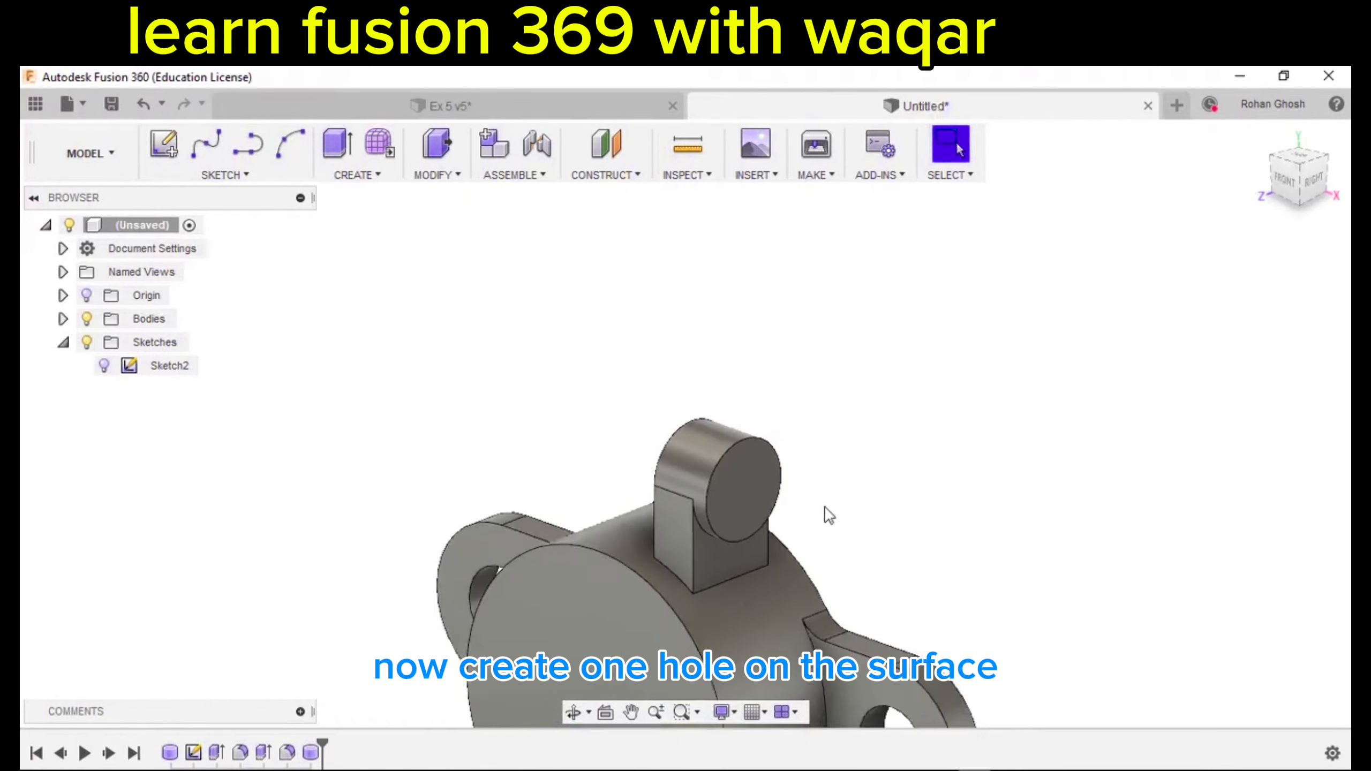
click(356, 181)
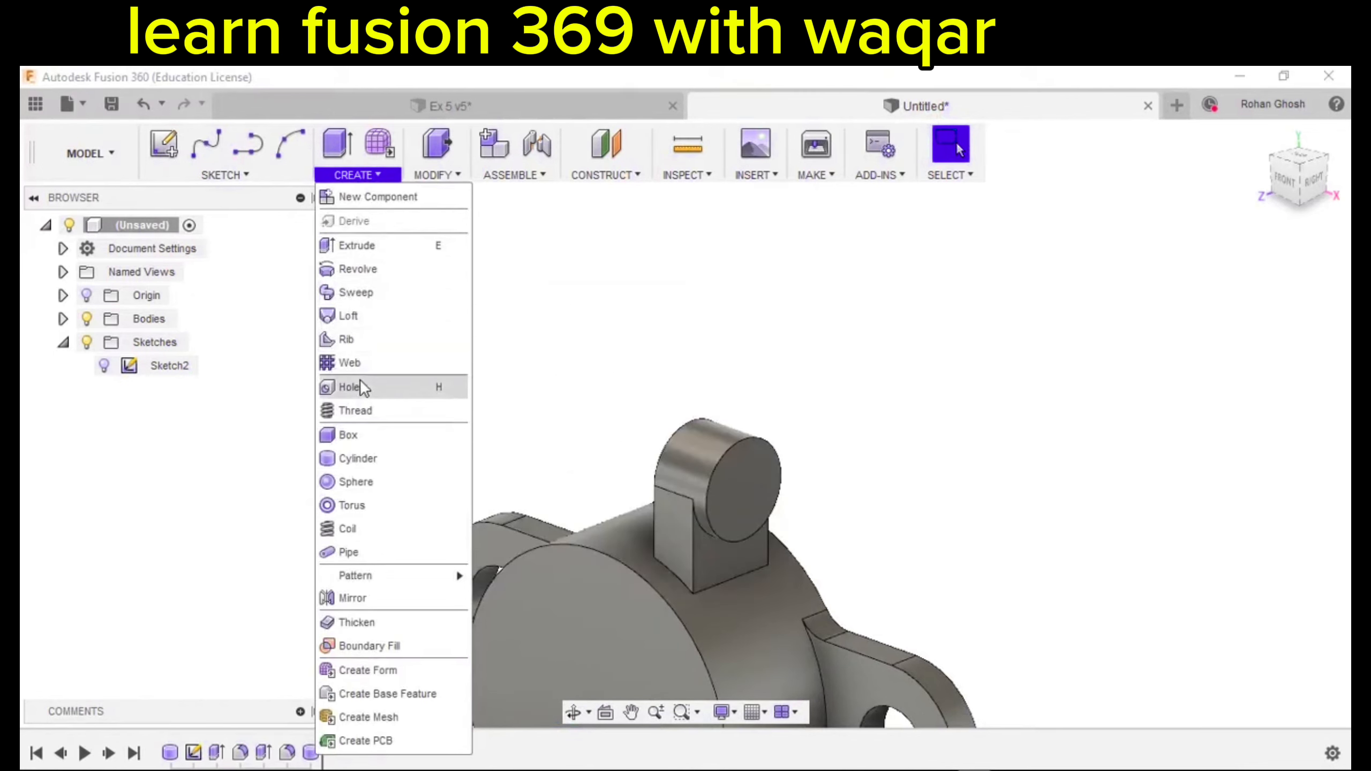
click(359, 388)
shift+middle_drag(409, 417, 382, 411)
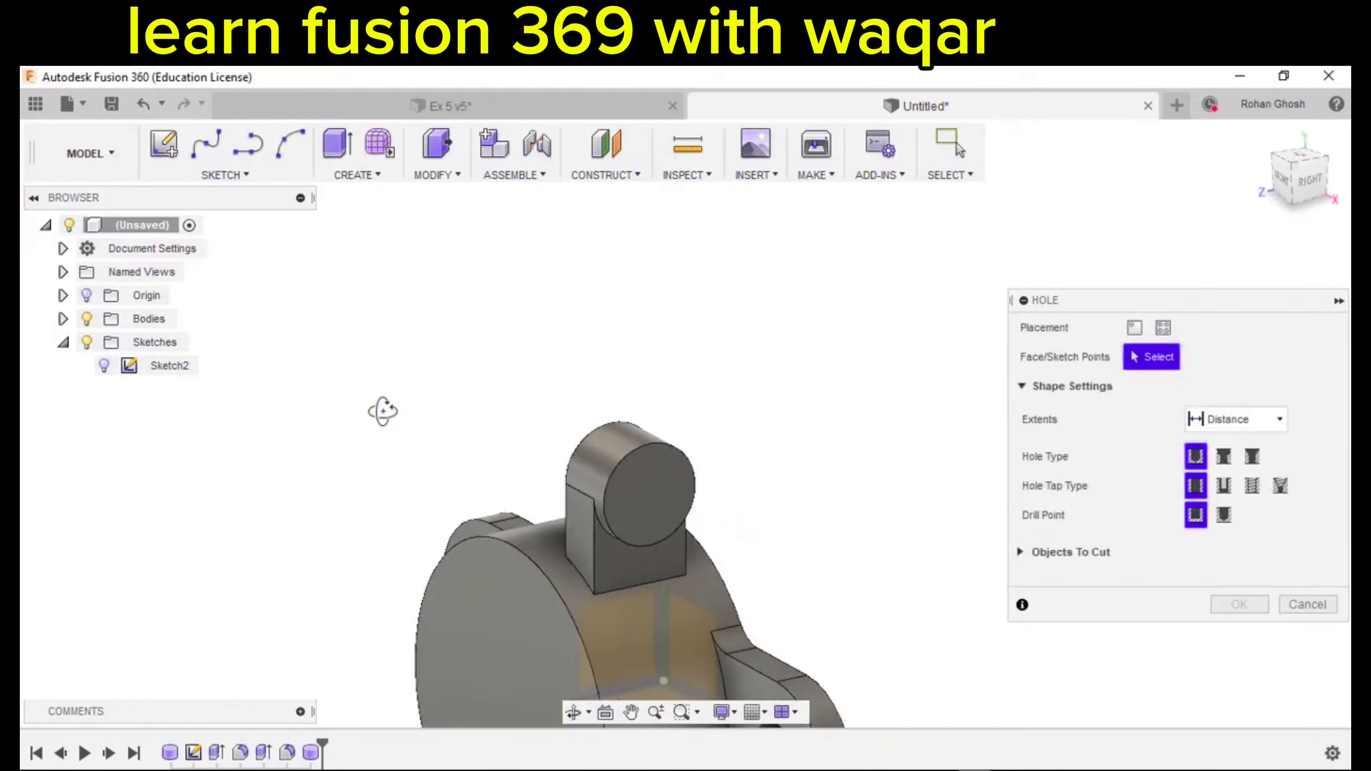
scroll(650, 505, up, 2)
click(651, 507)
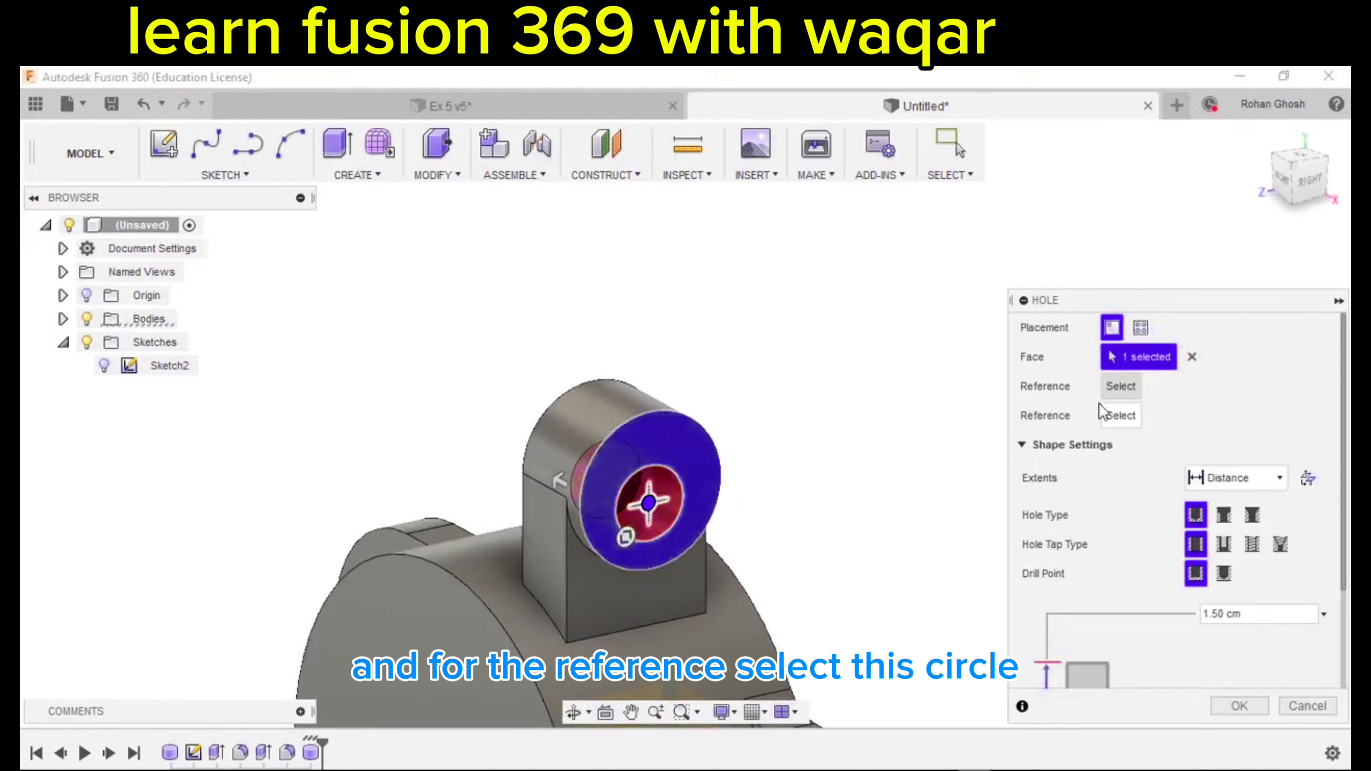
scroll(849, 446, up, 2)
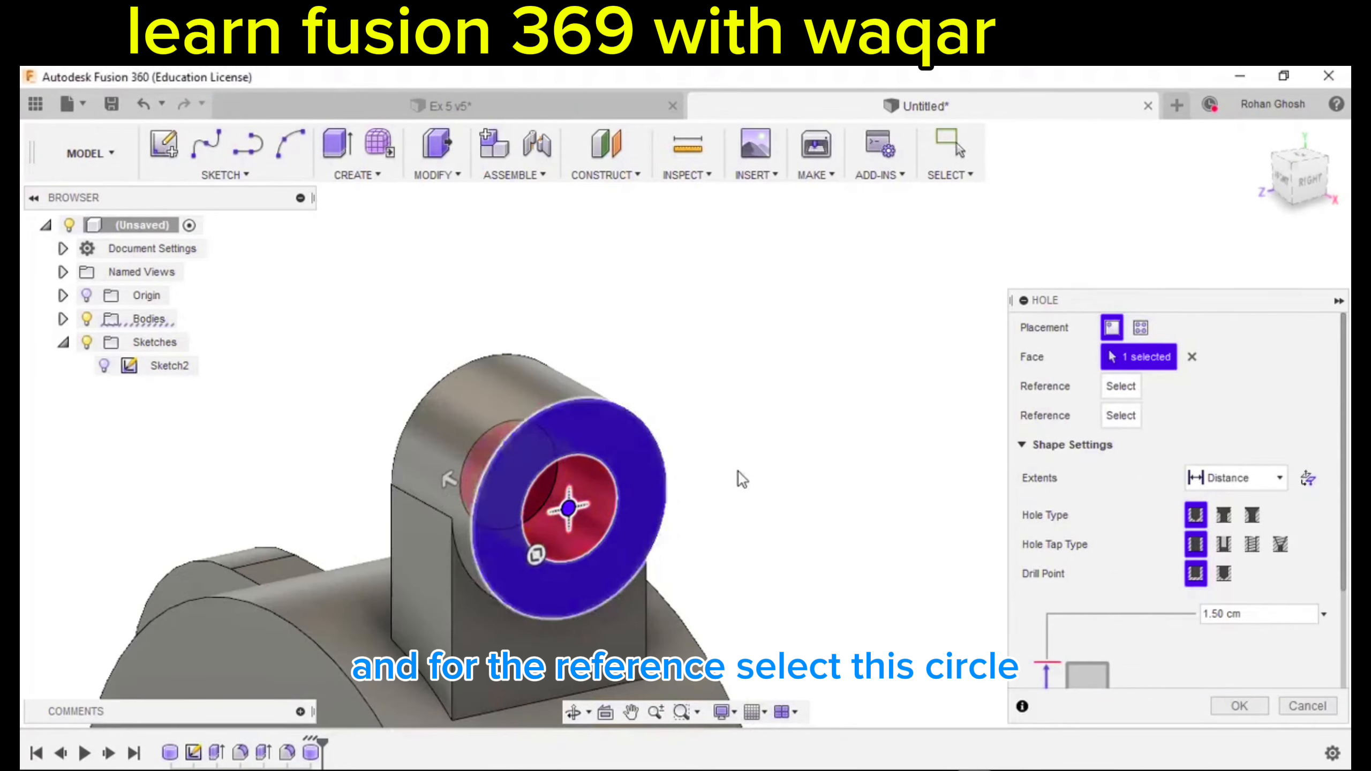
scroll(797, 550, down, 1)
shift+middle_drag(793, 542, 757, 547)
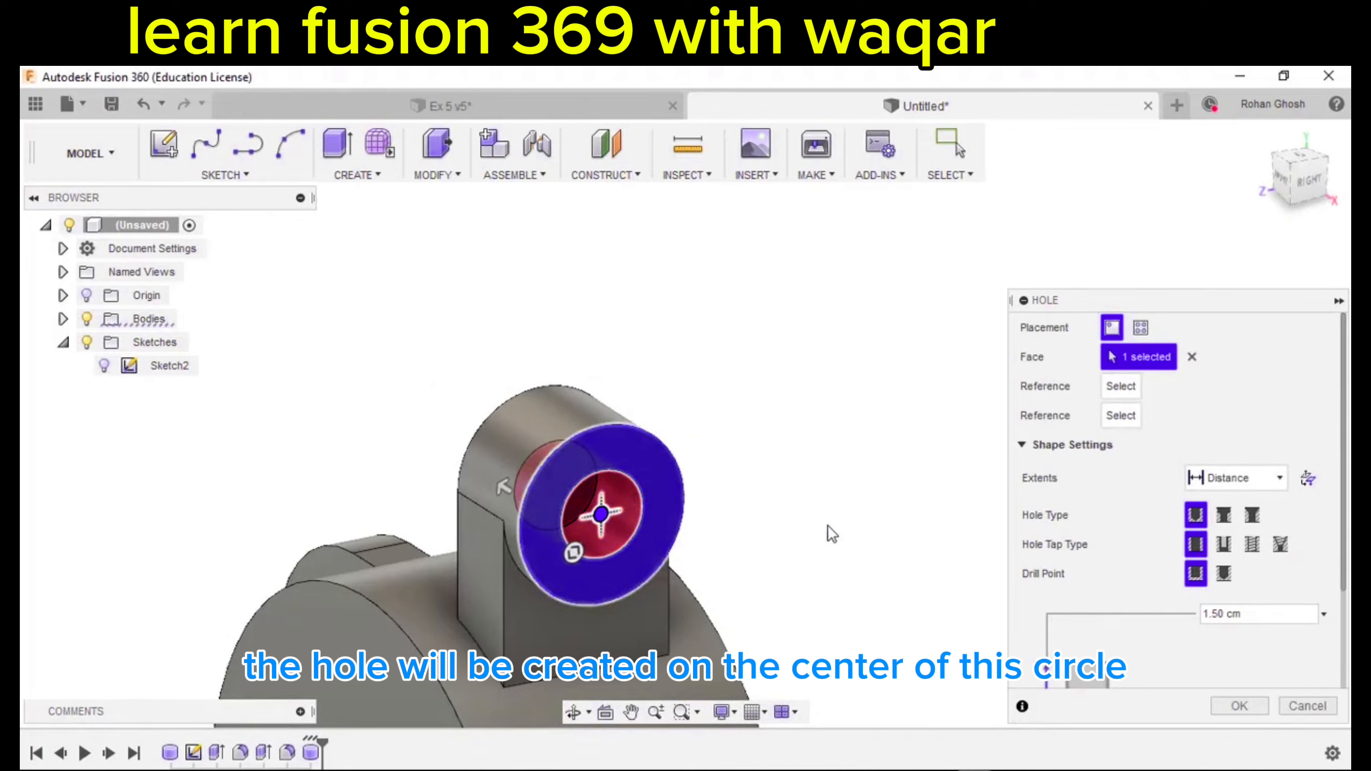
scroll(1096, 612, down, 2)
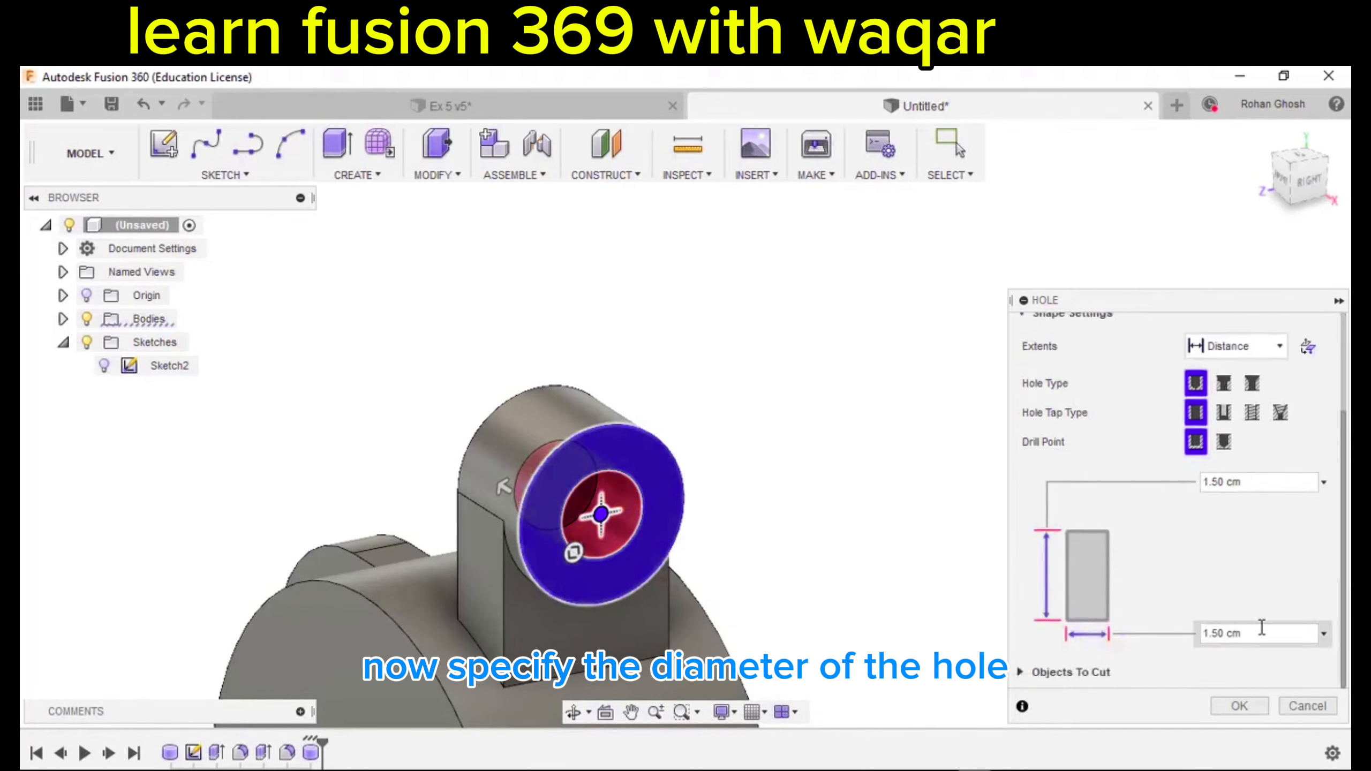
Set the hole diameter to 1.5 cm and create it.
drag(1260, 631, 1114, 642)
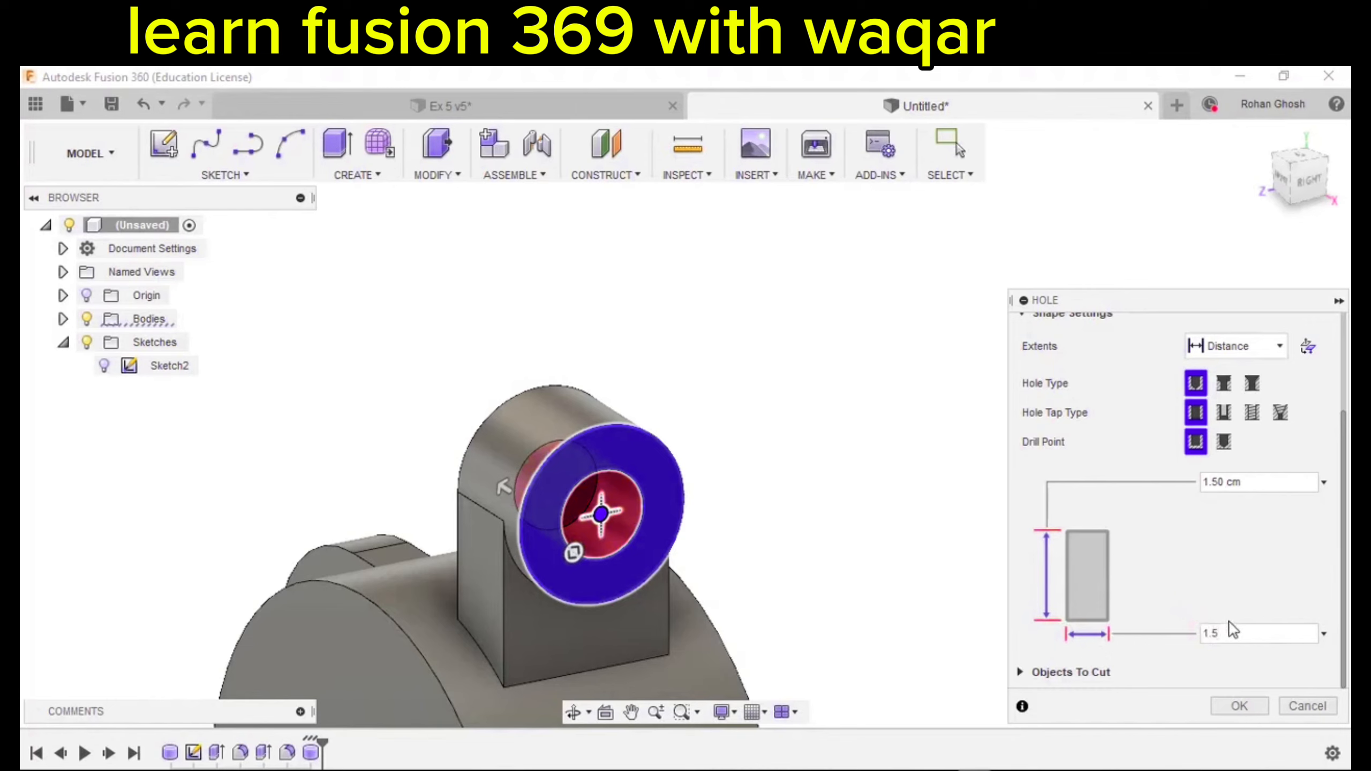
click(1239, 706)
mouse_move(924, 535)
shift+middle_down()
mouse_move(1096, 515)
mouse_move(967, 545)
mouse_move(933, 526)
shift+middle_up()
key(Escape)
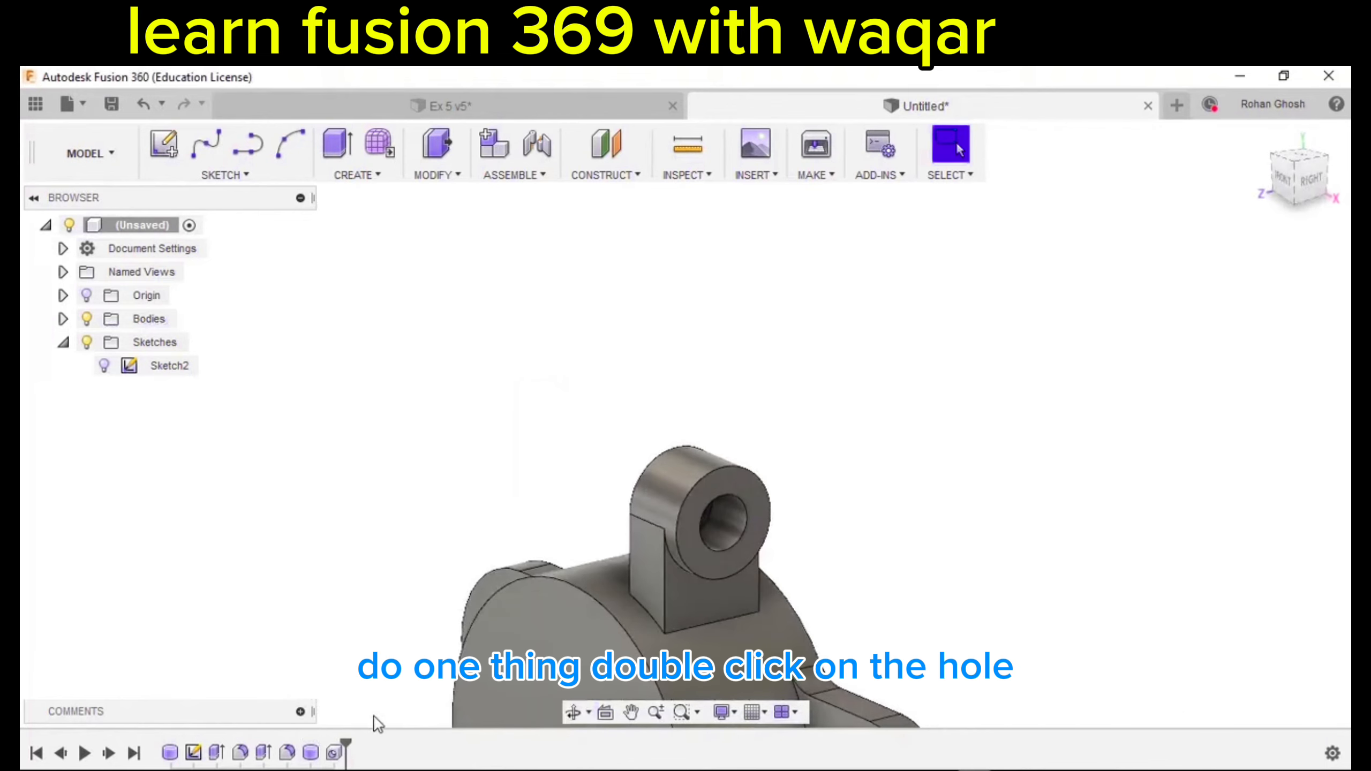
Edit the boss hole feature and change its Extents to All.
double_click(333, 754)
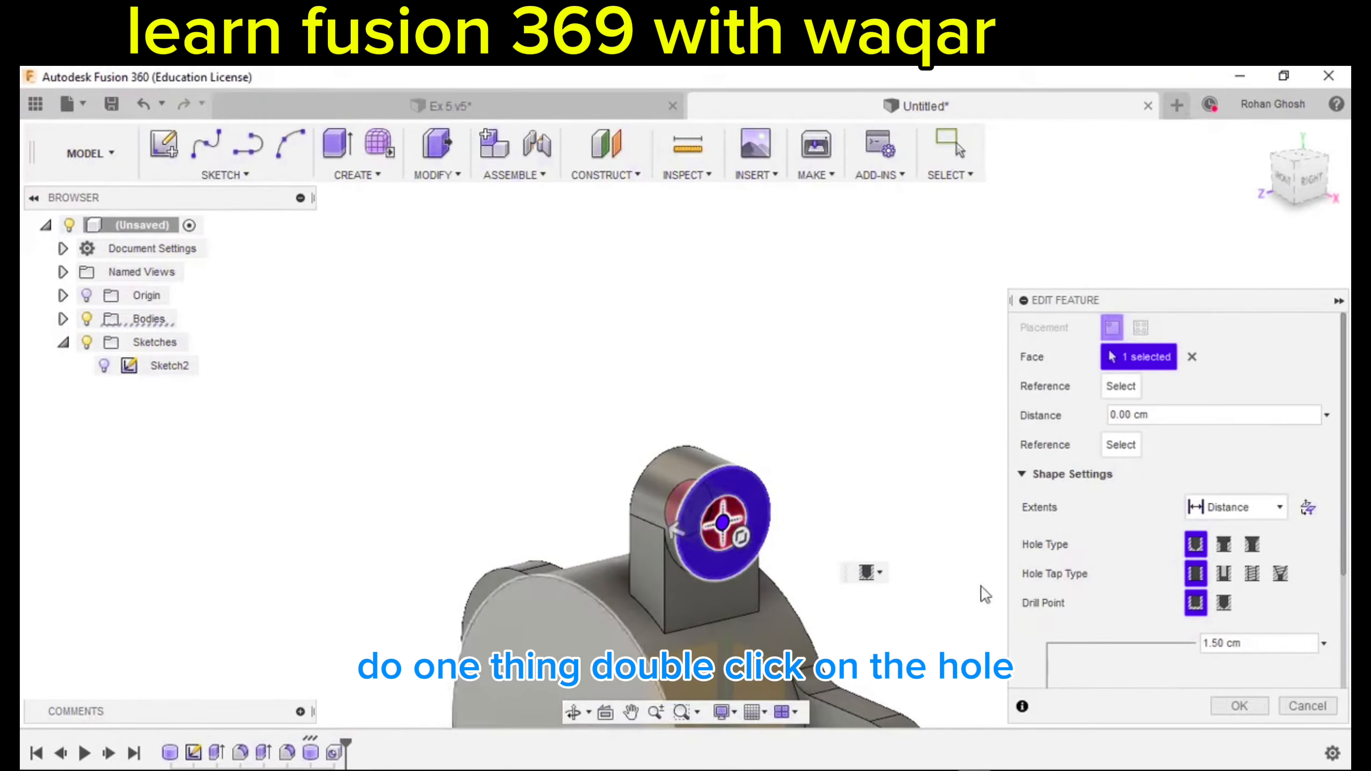
click(1260, 508)
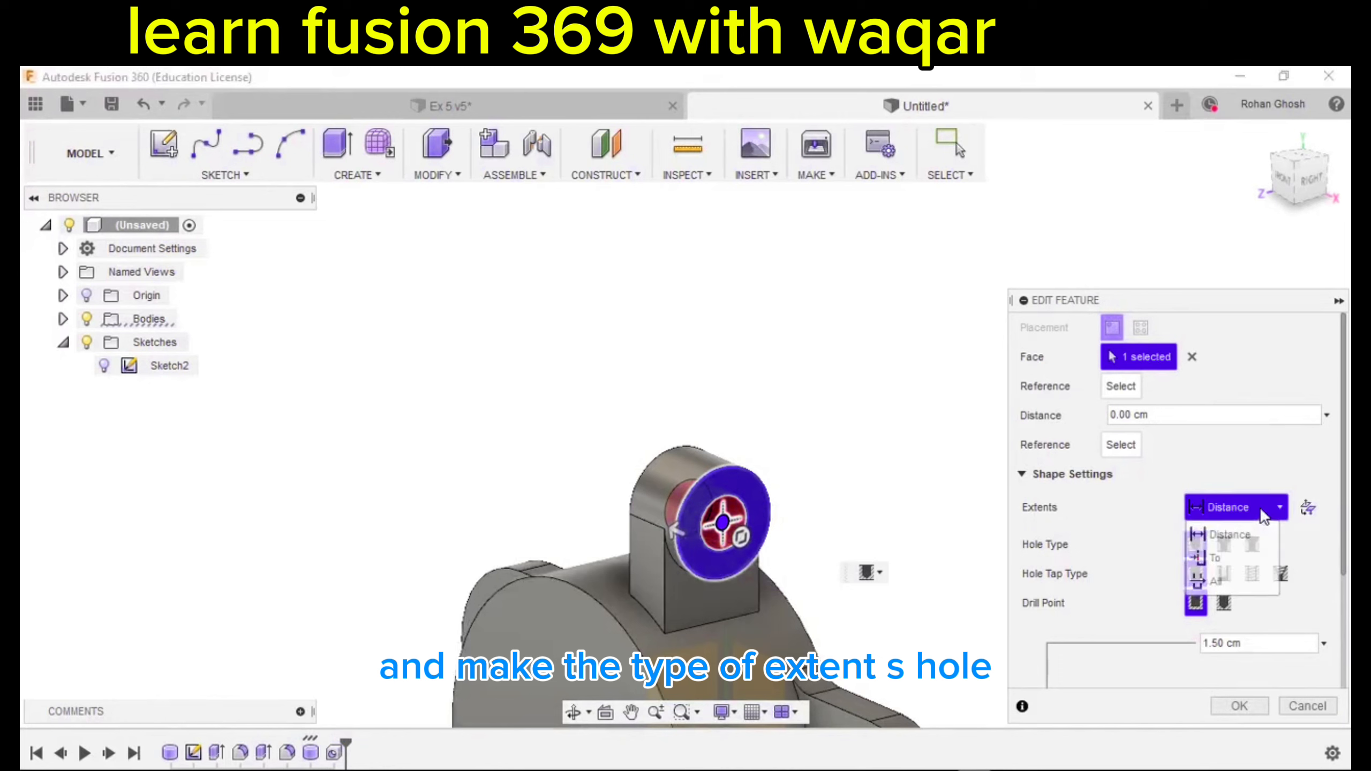
click(1217, 580)
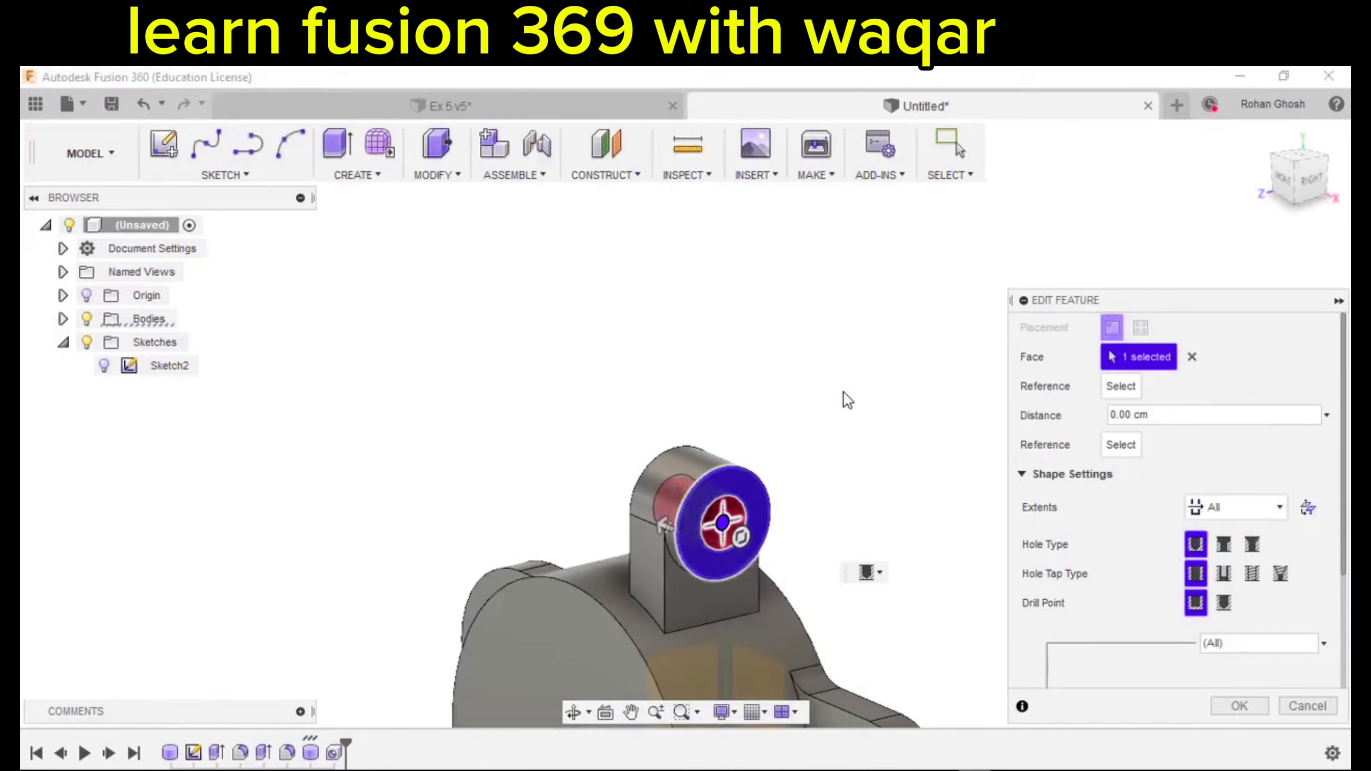
shift+middle_drag(845, 398, 956, 388)
shift+middle_drag(679, 569, 667, 518)
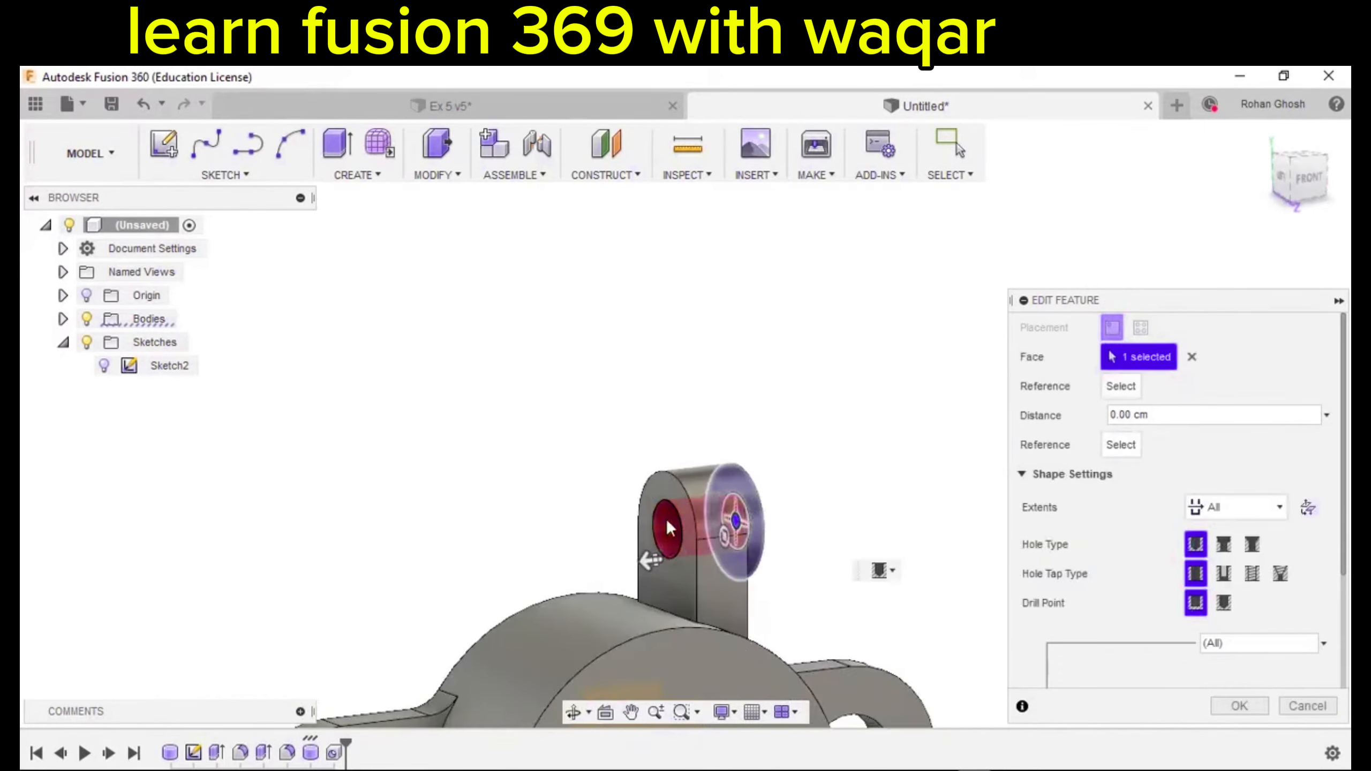
click(639, 576)
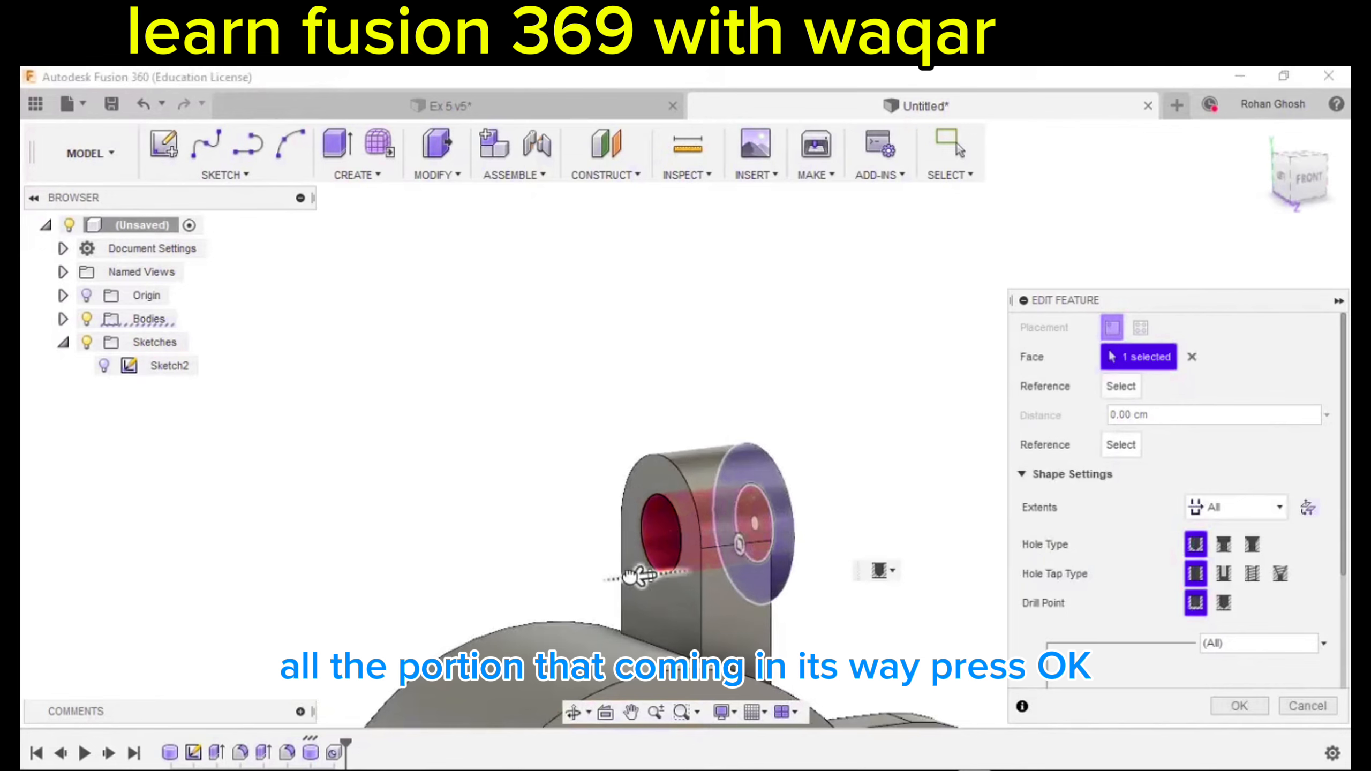
click(1237, 710)
scroll(909, 420, down, 3)
shift+middle_drag(909, 420, 799, 429)
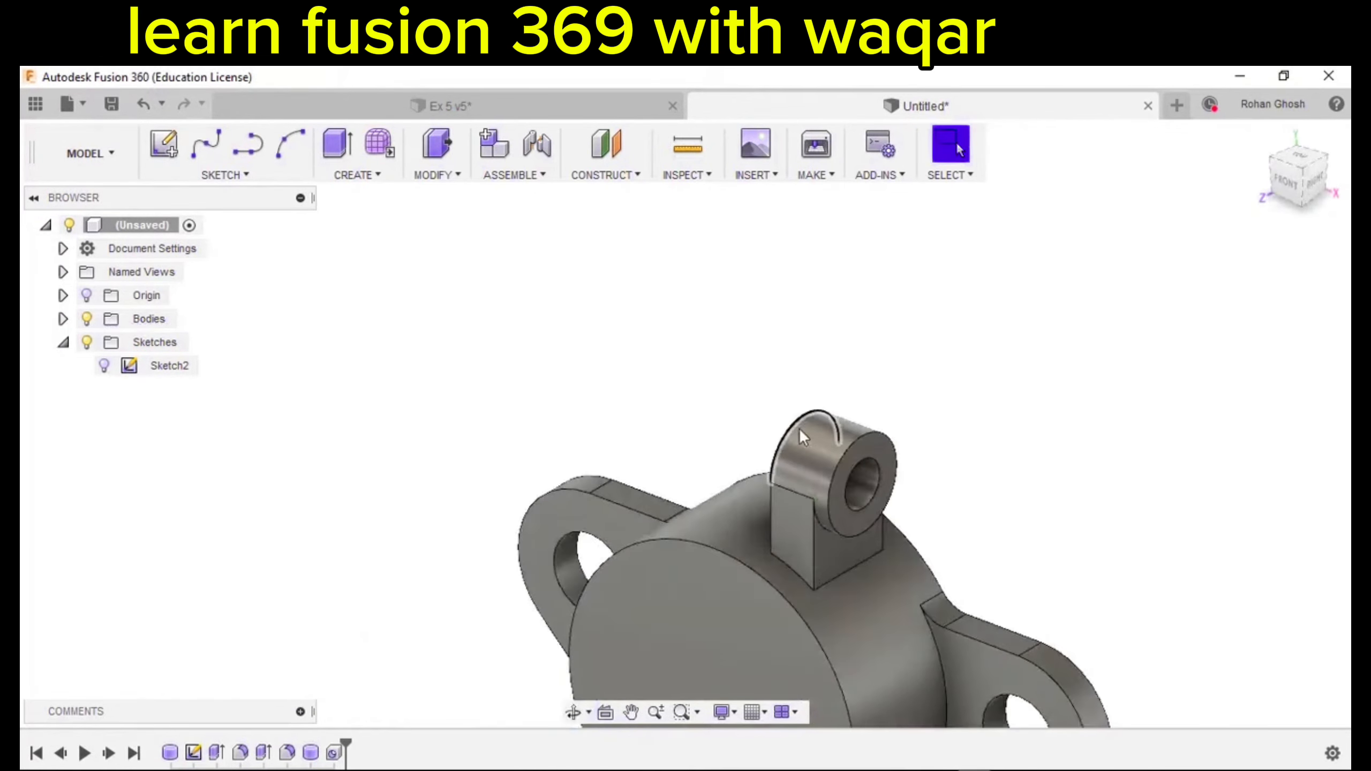
scroll(800, 429, down, 3)
shift+middle_drag(924, 438, 946, 340)
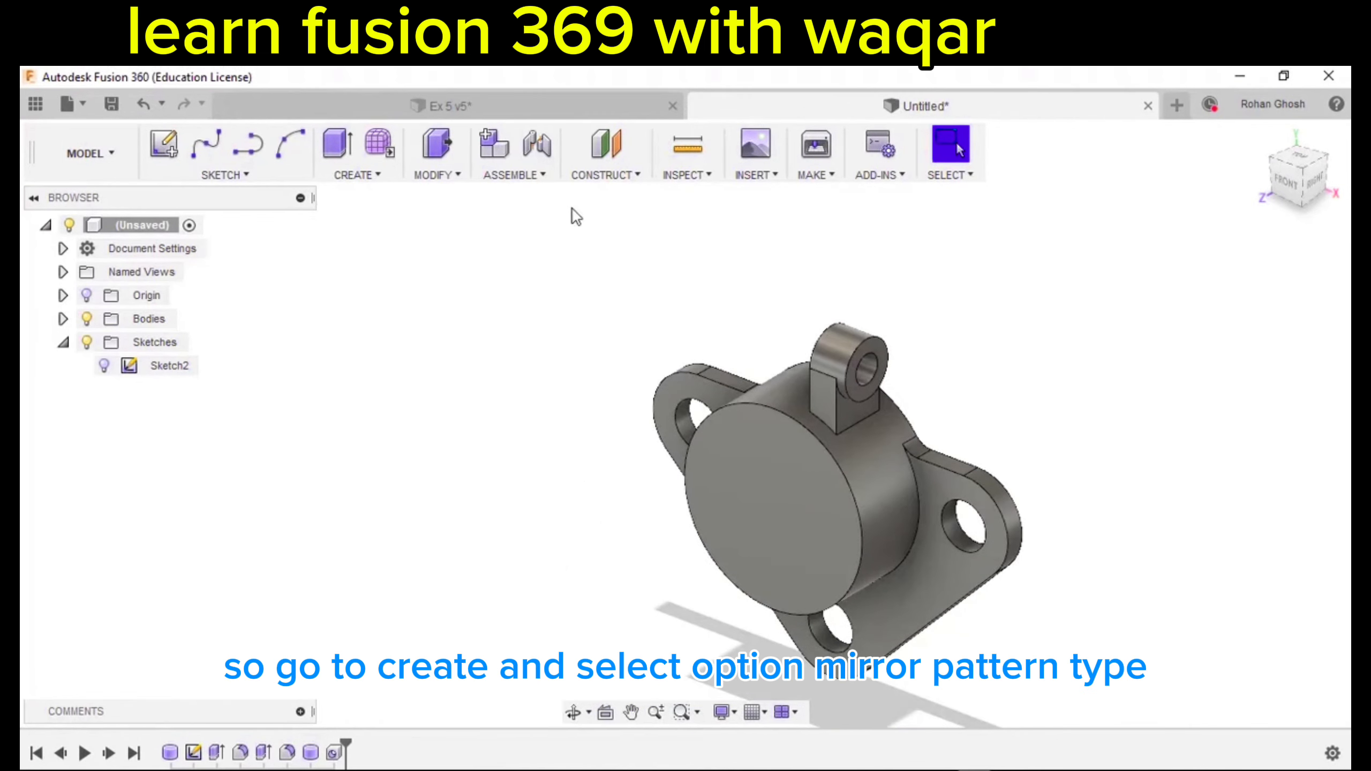
Mirror the lug body across the central origin plane to create a second lug.
click(359, 176)
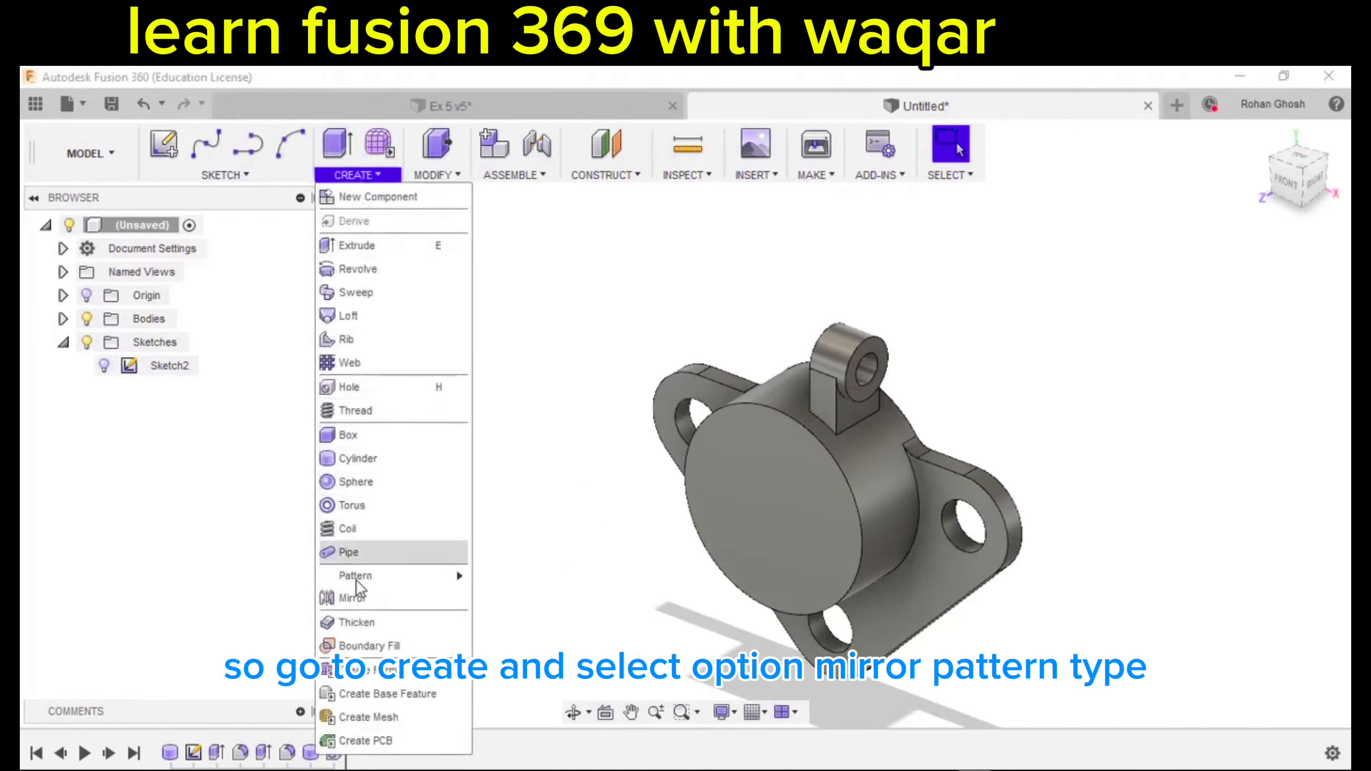
click(352, 598)
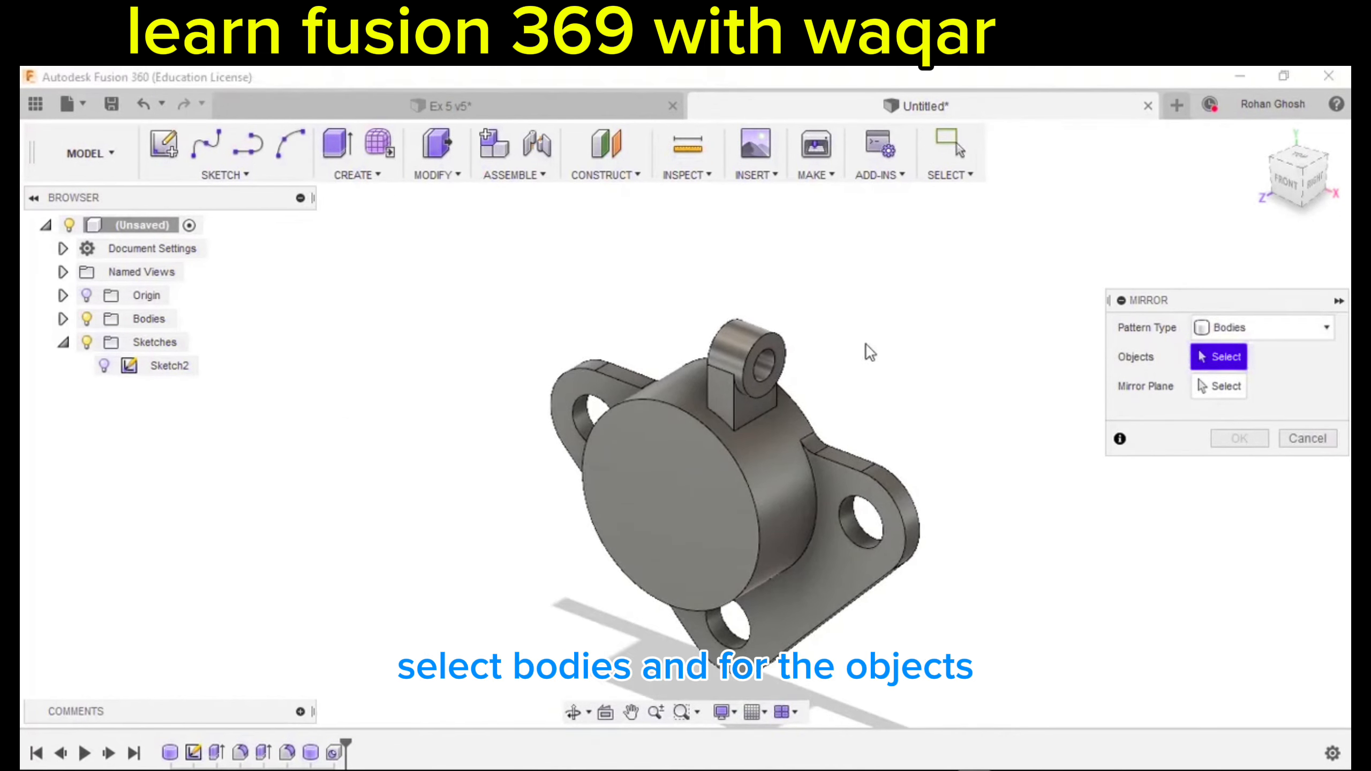
scroll(865, 345, up, 3)
click(713, 360)
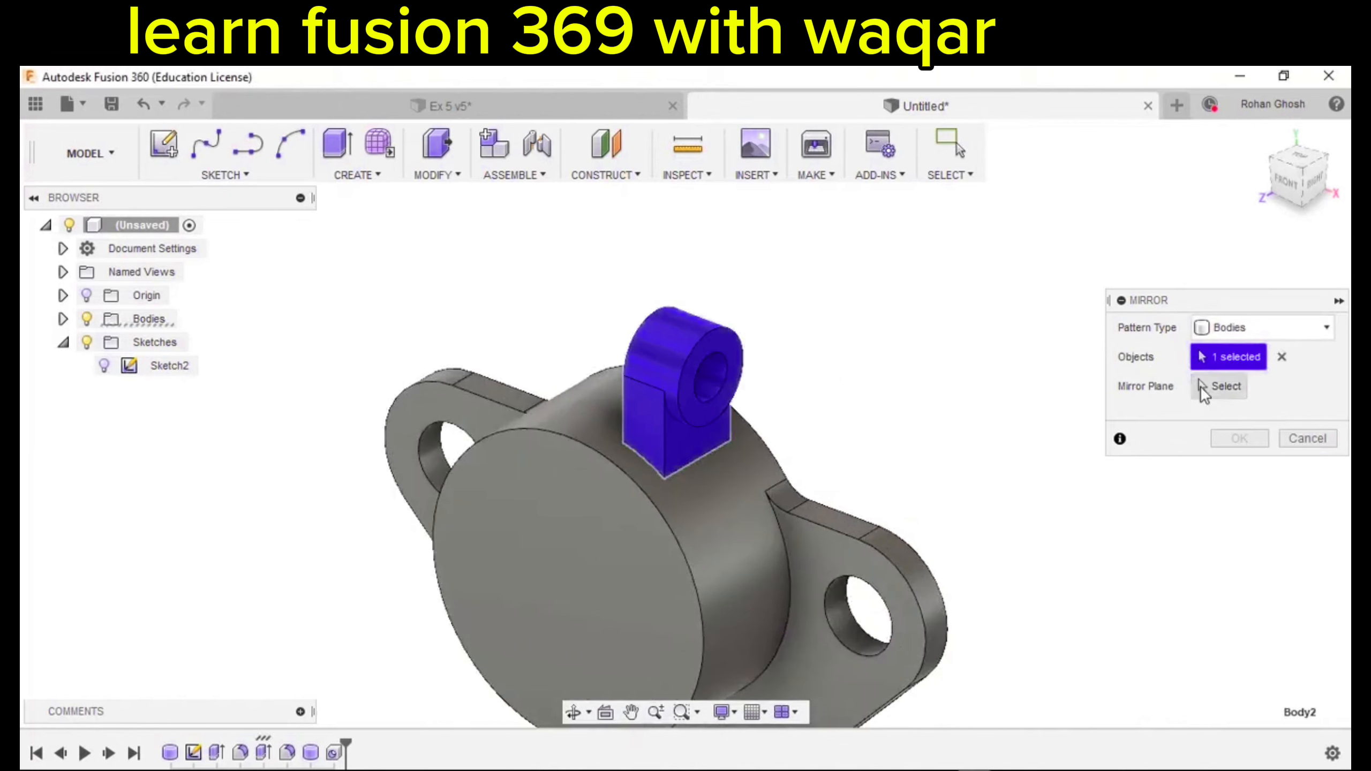
click(1199, 386)
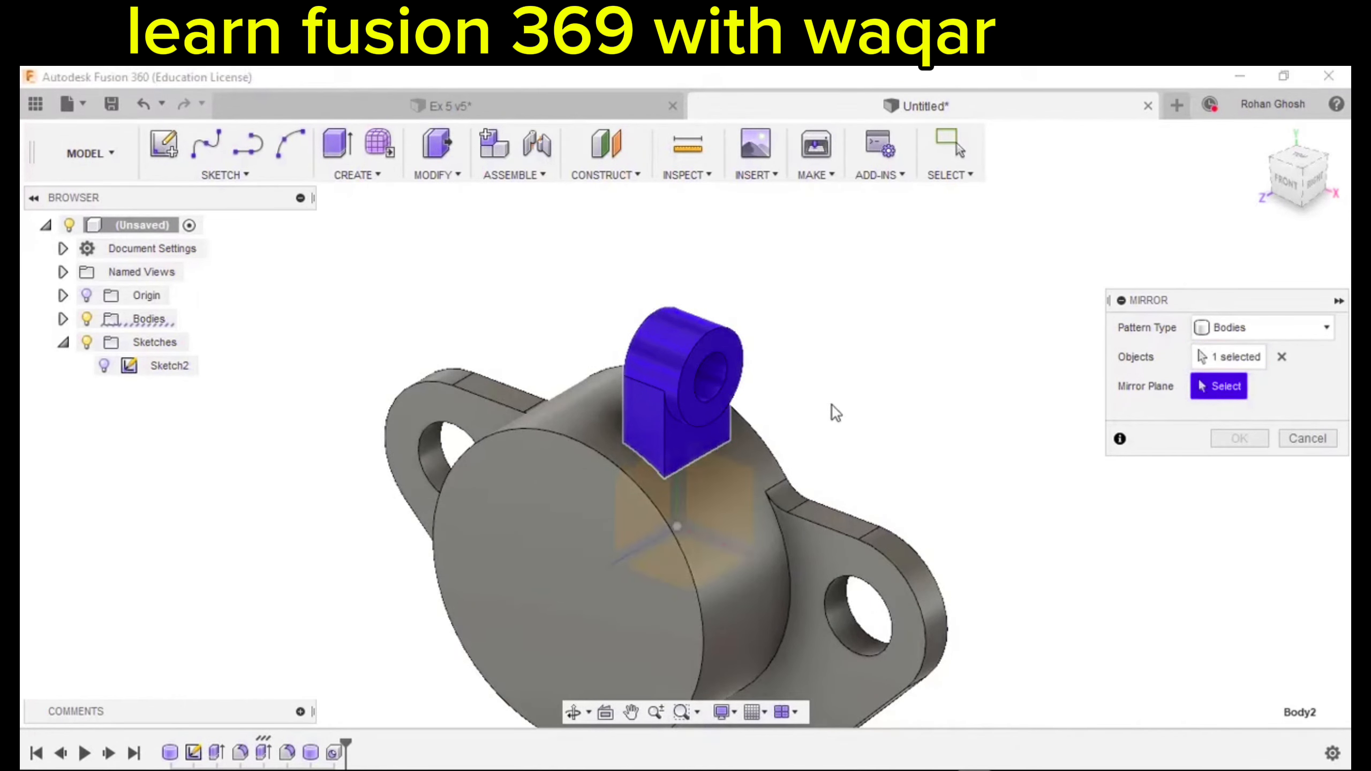
click(641, 482)
click(1238, 439)
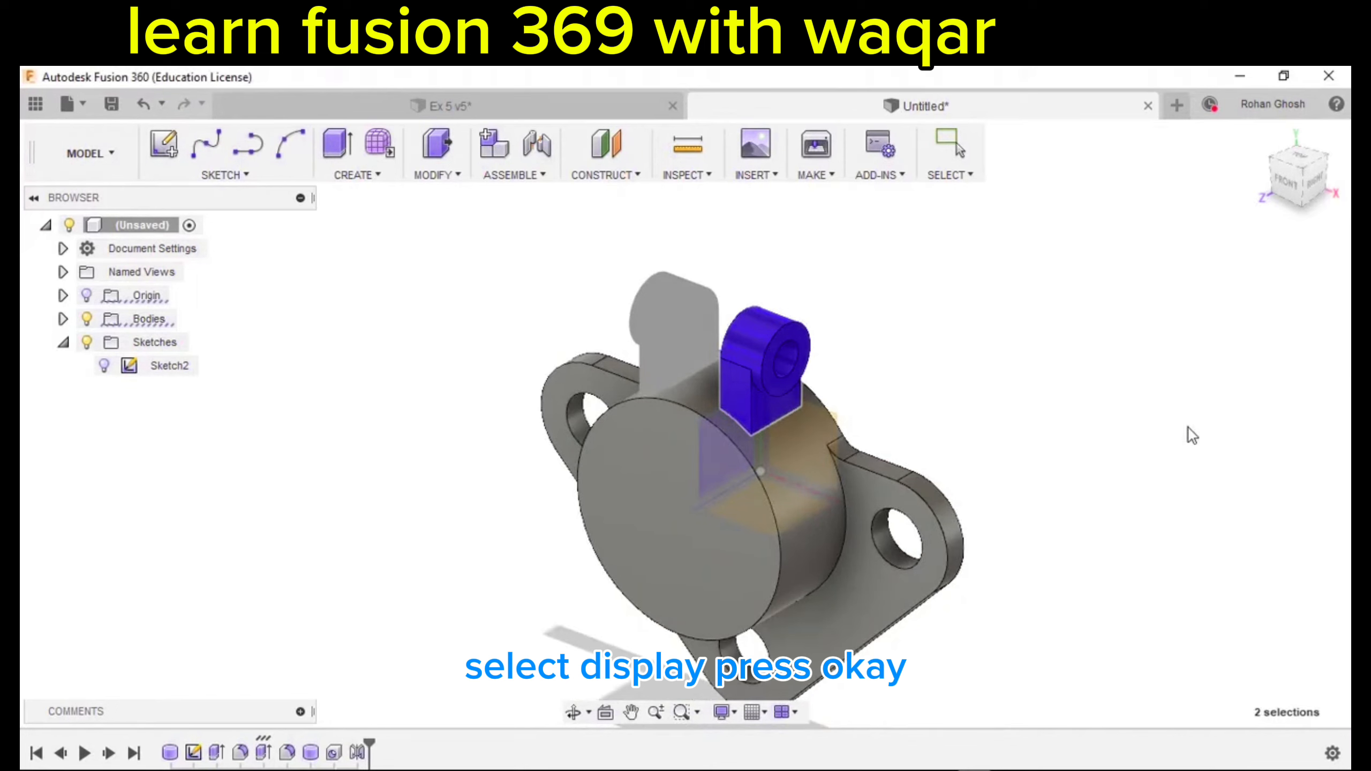
shift+middle_drag(1053, 388, 979, 370)
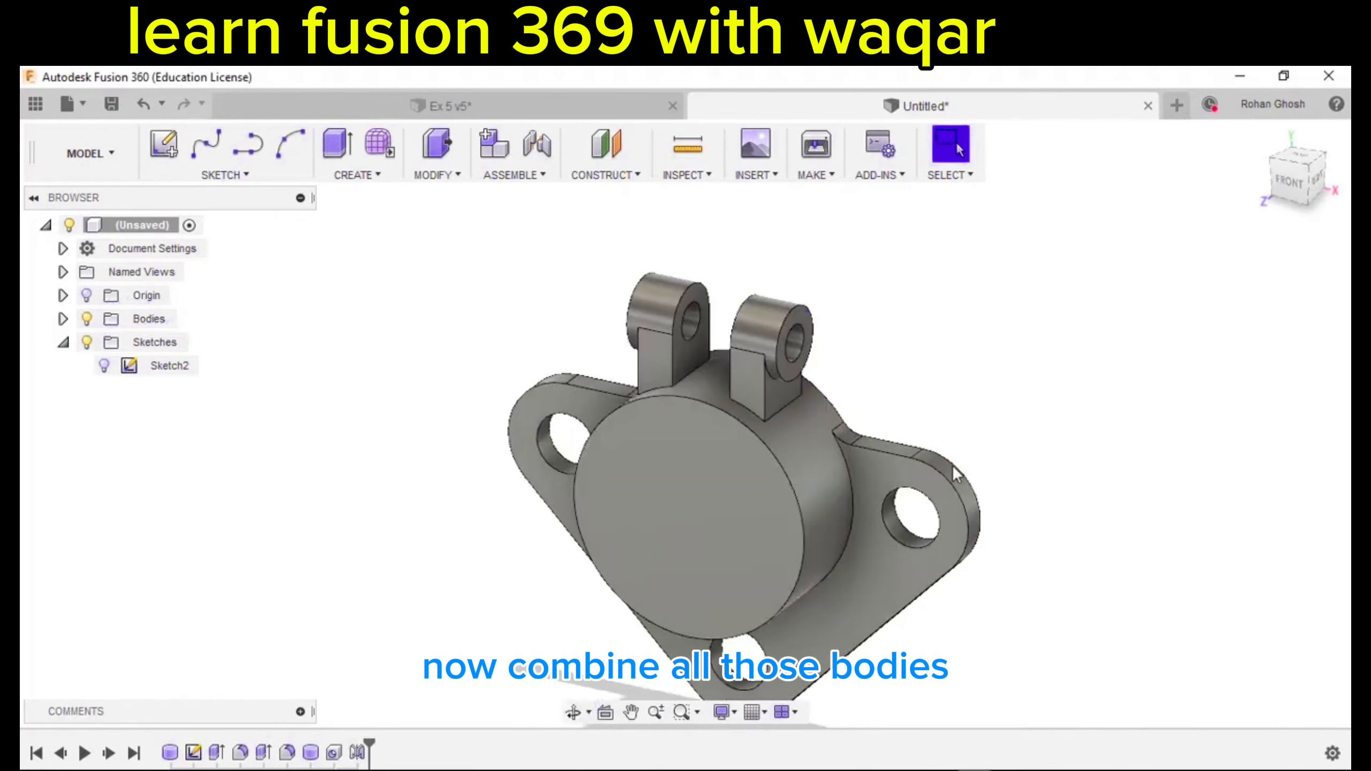
Combine the housing as target with both lugs as tool bodies using Join.
click(429, 181)
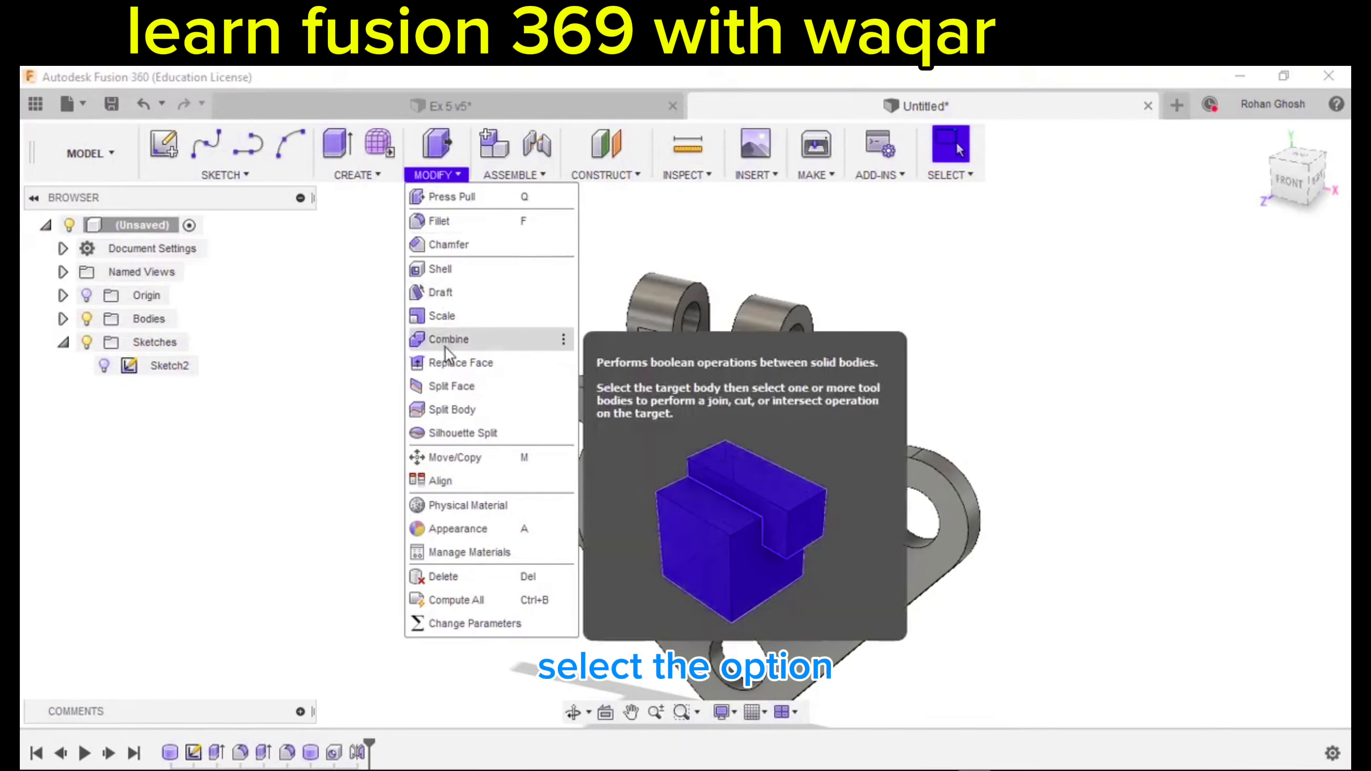
click(446, 340)
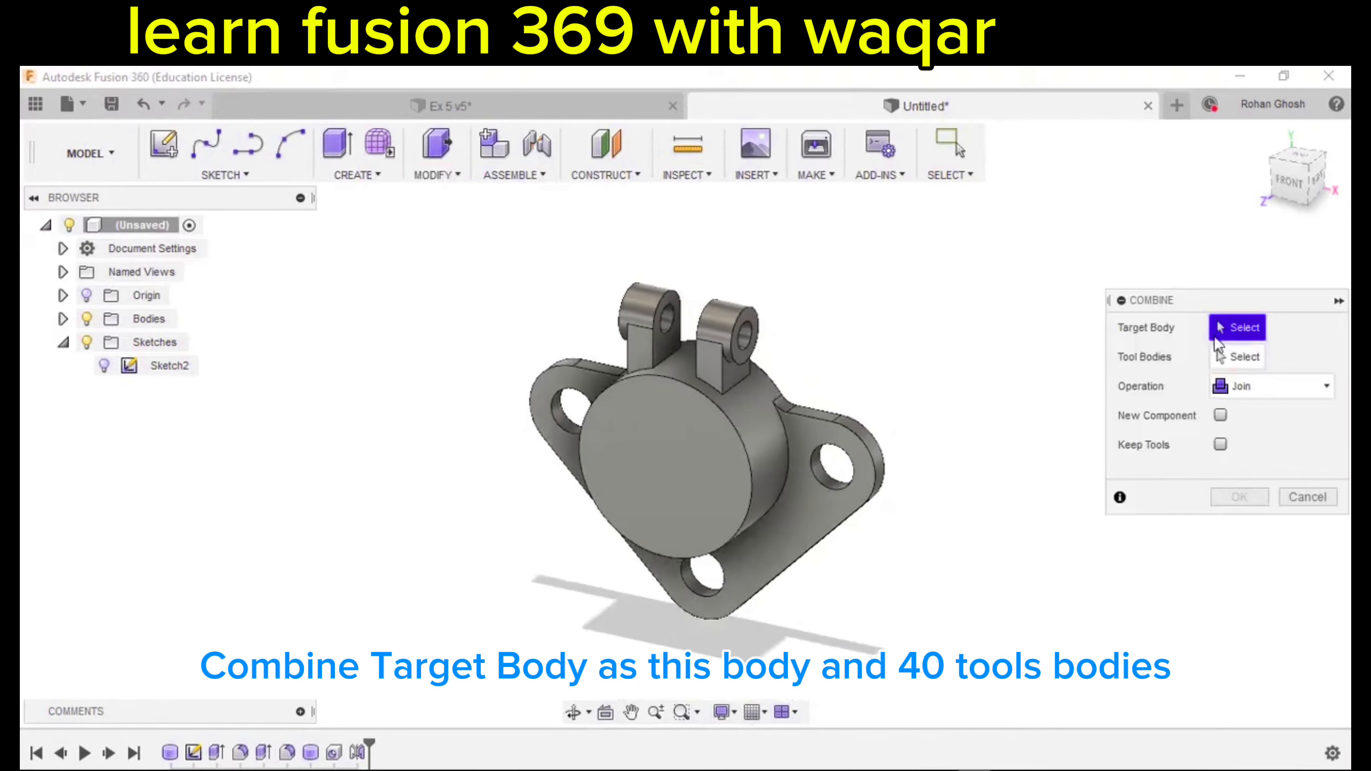
click(754, 438)
scroll(634, 319, up, 2)
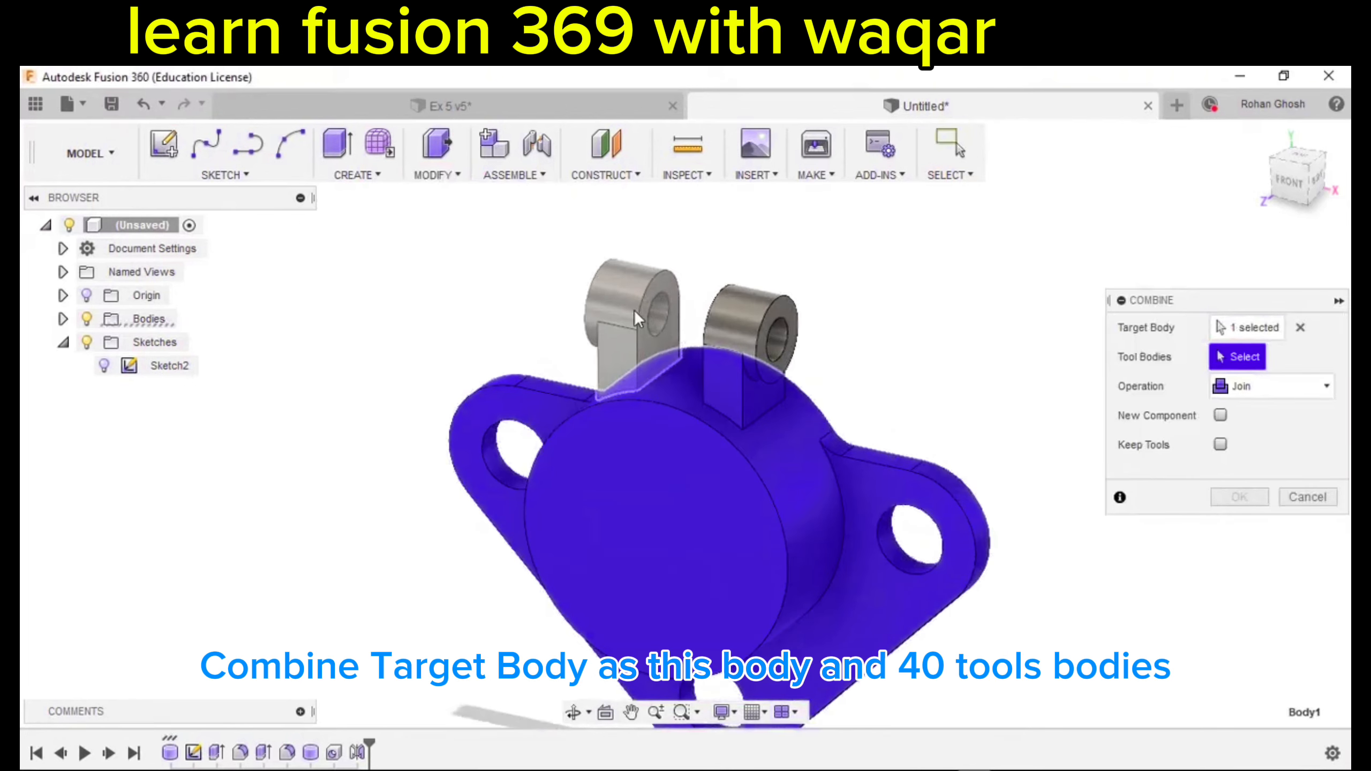
click(624, 307)
click(763, 305)
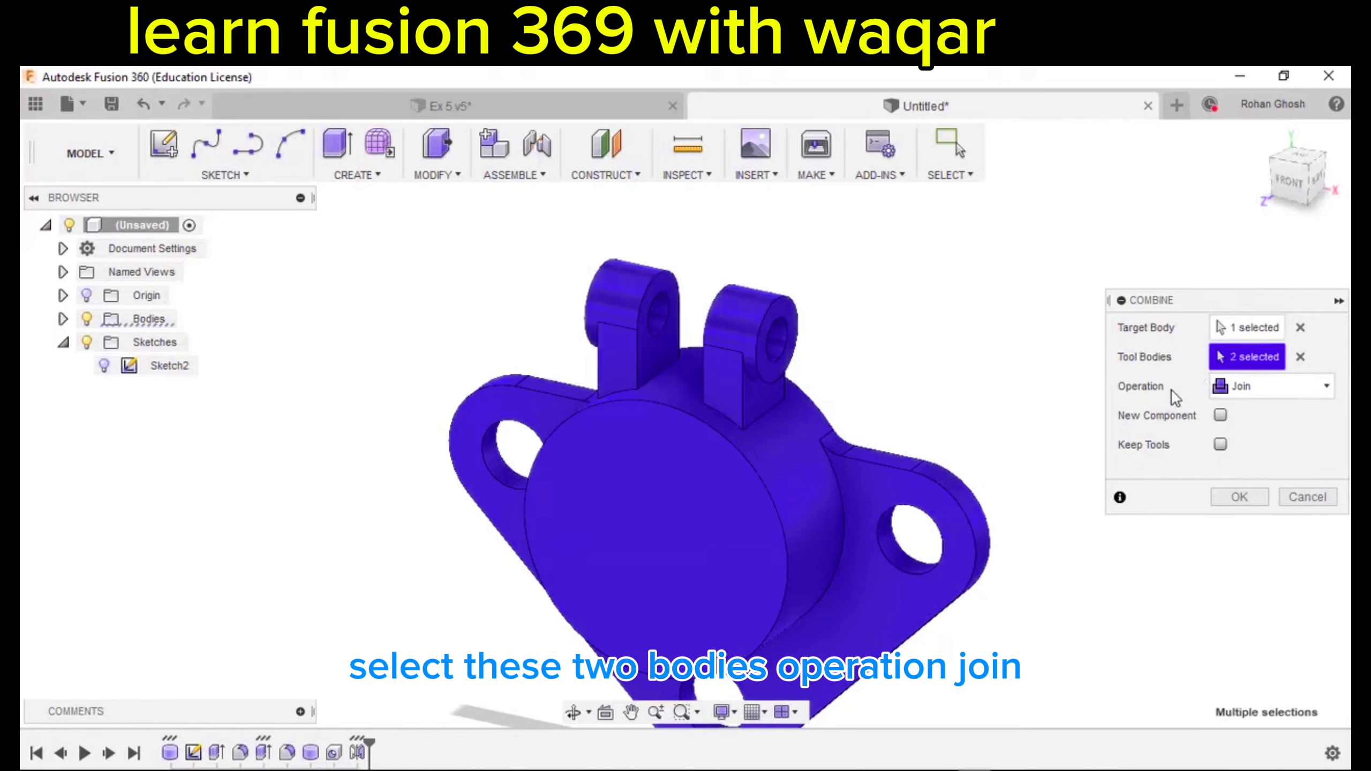
click(1234, 500)
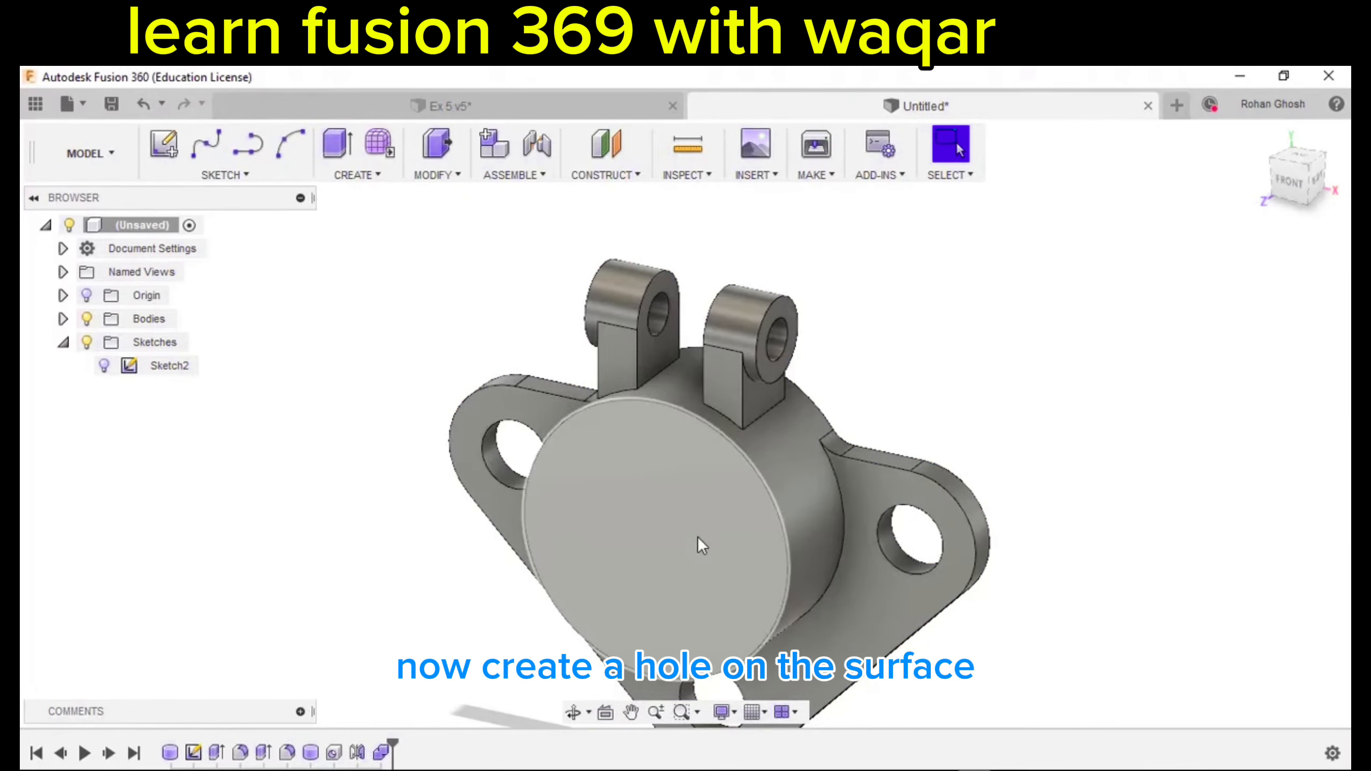
Place a 6 cm diameter hole on the round front face.
scroll(752, 471, down, 4)
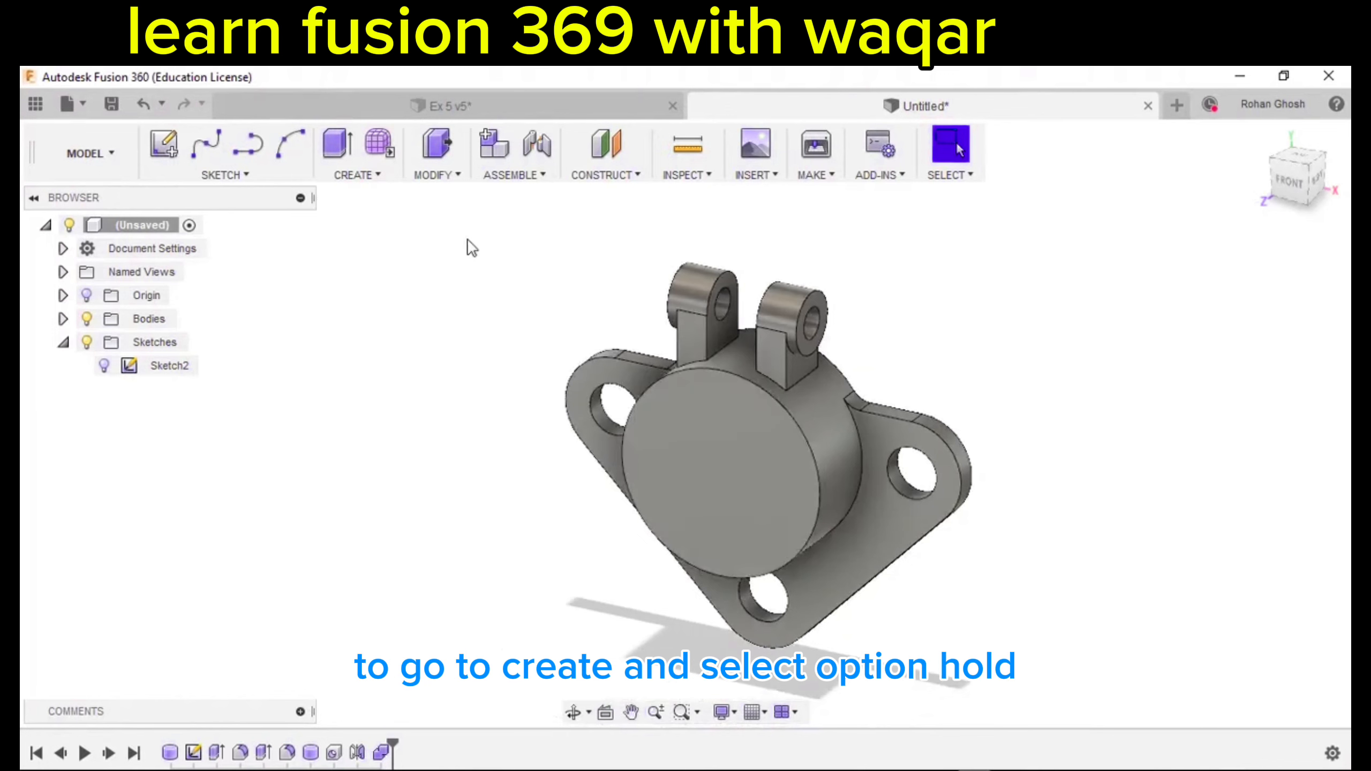
click(380, 179)
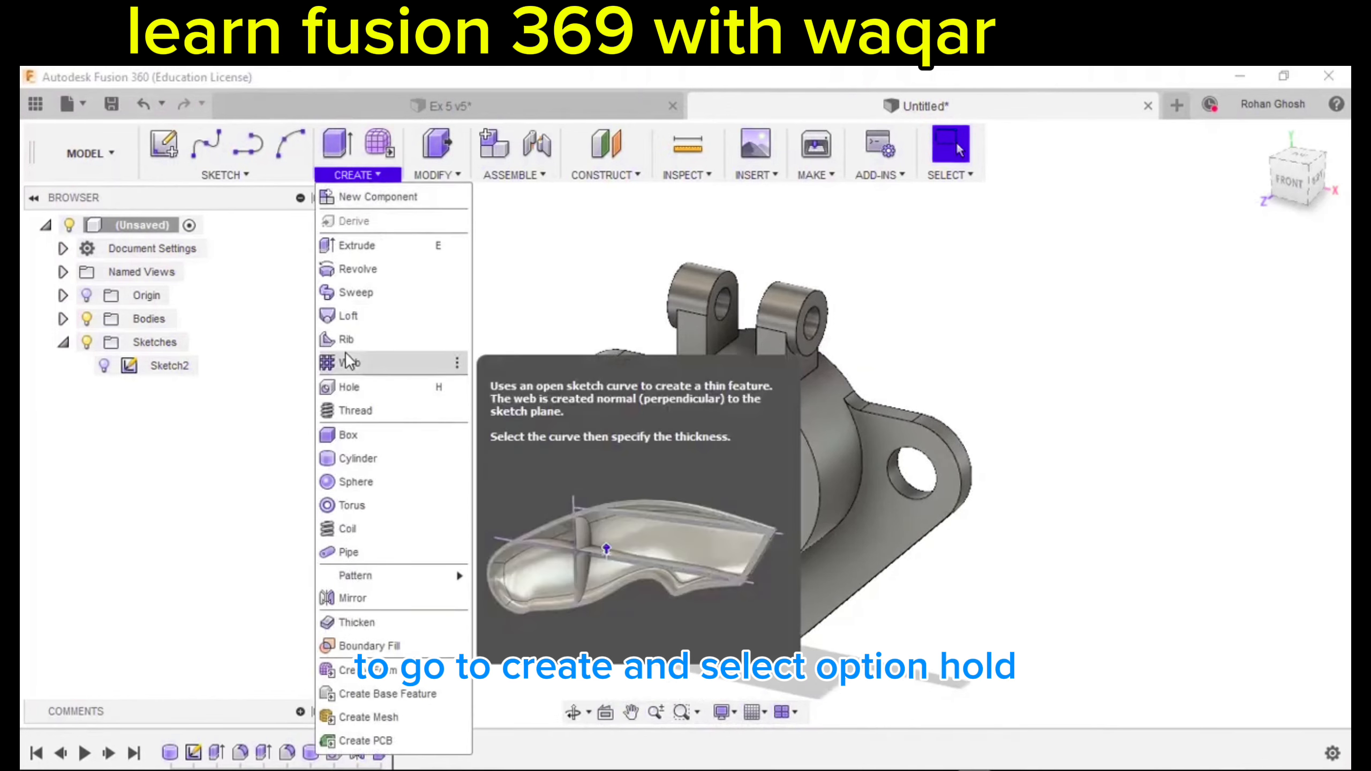
click(352, 387)
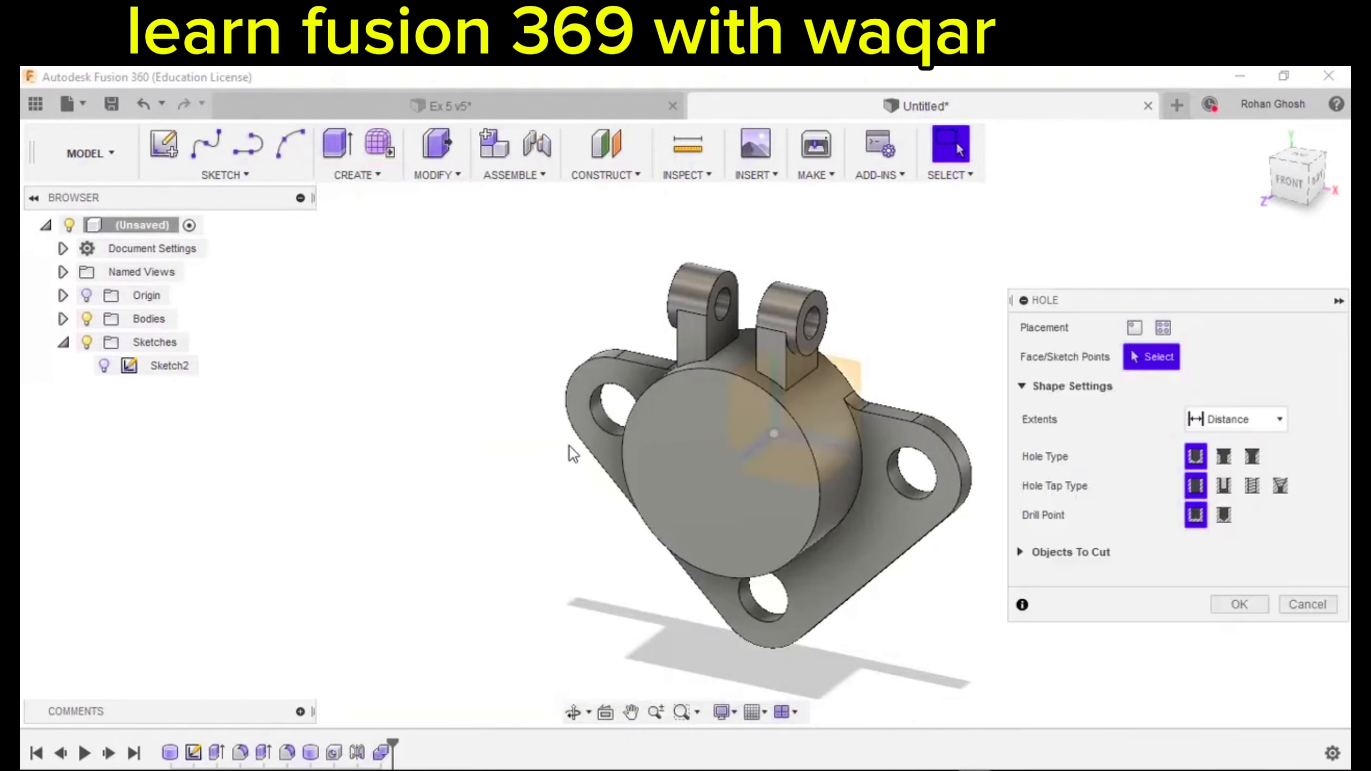
click(745, 450)
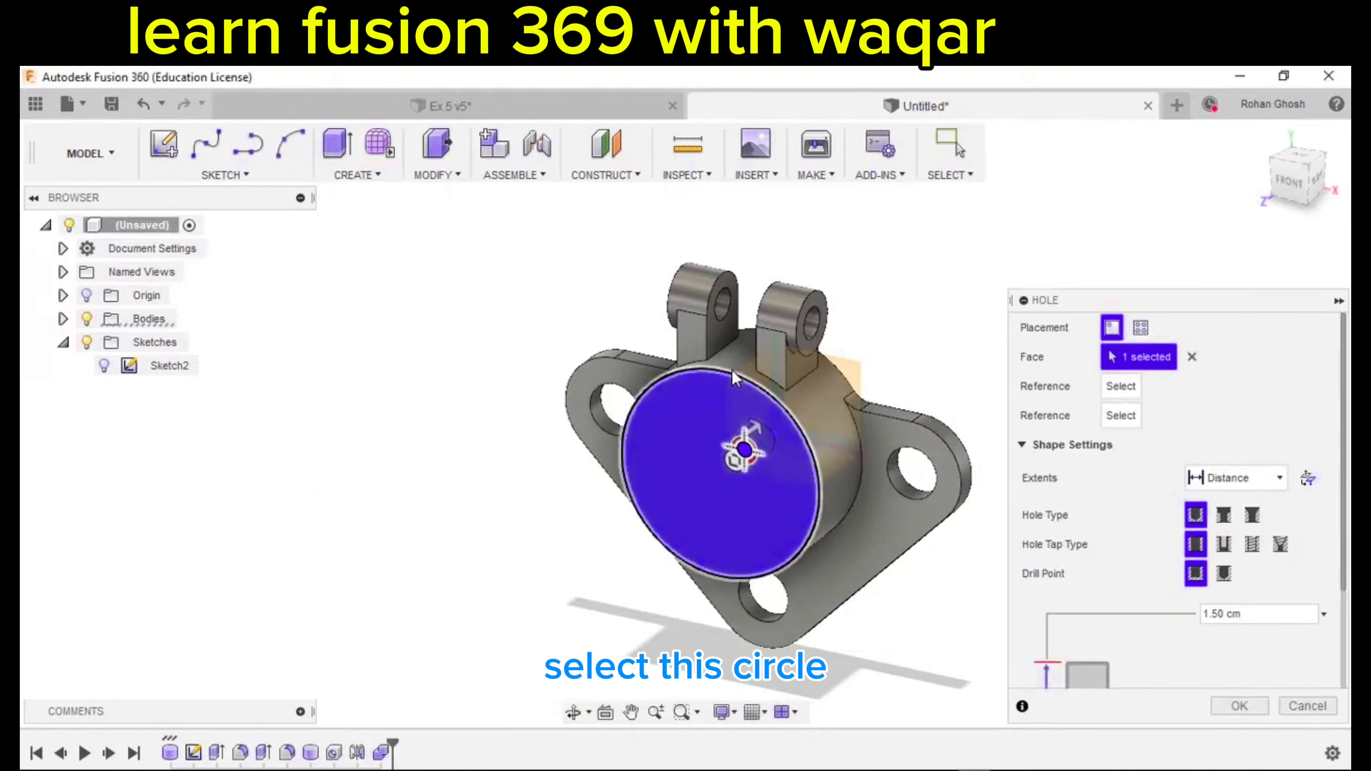
scroll(1062, 633, down, 3)
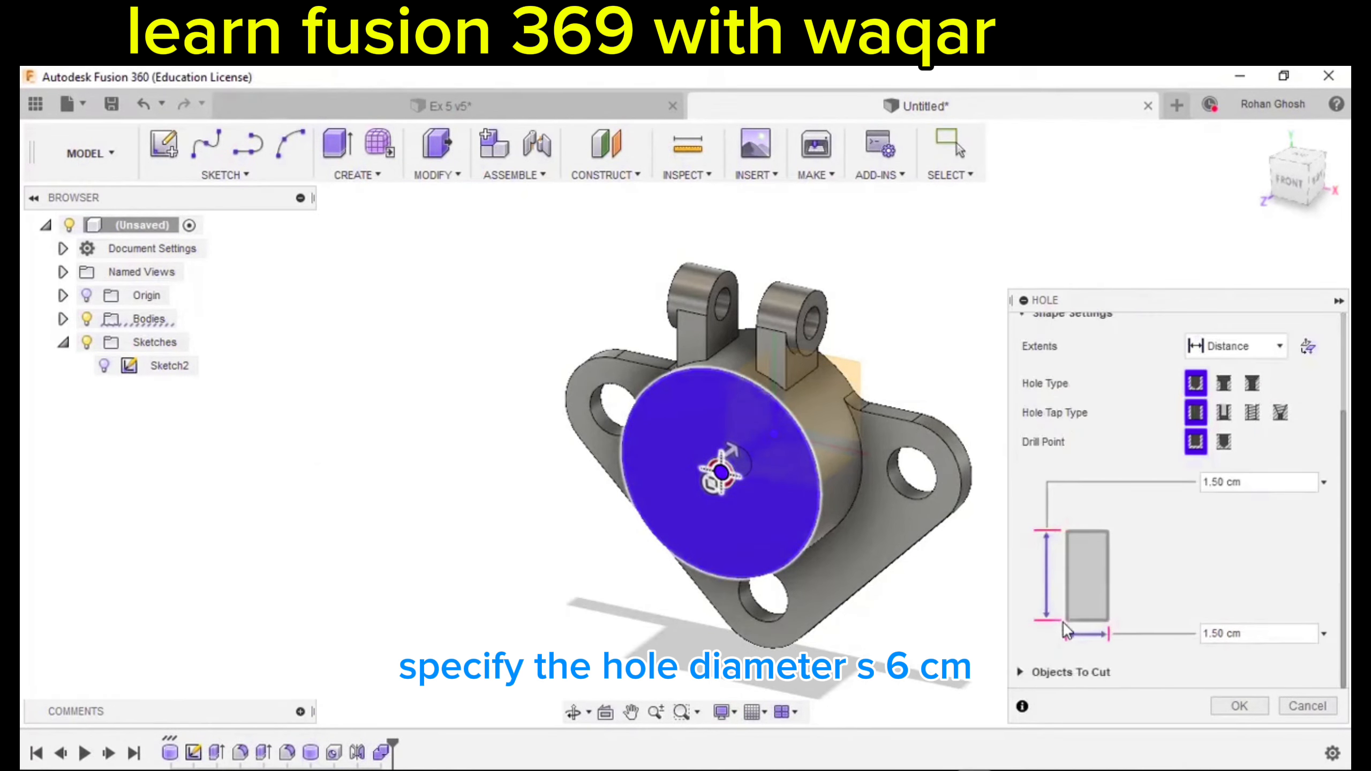
click(1260, 628)
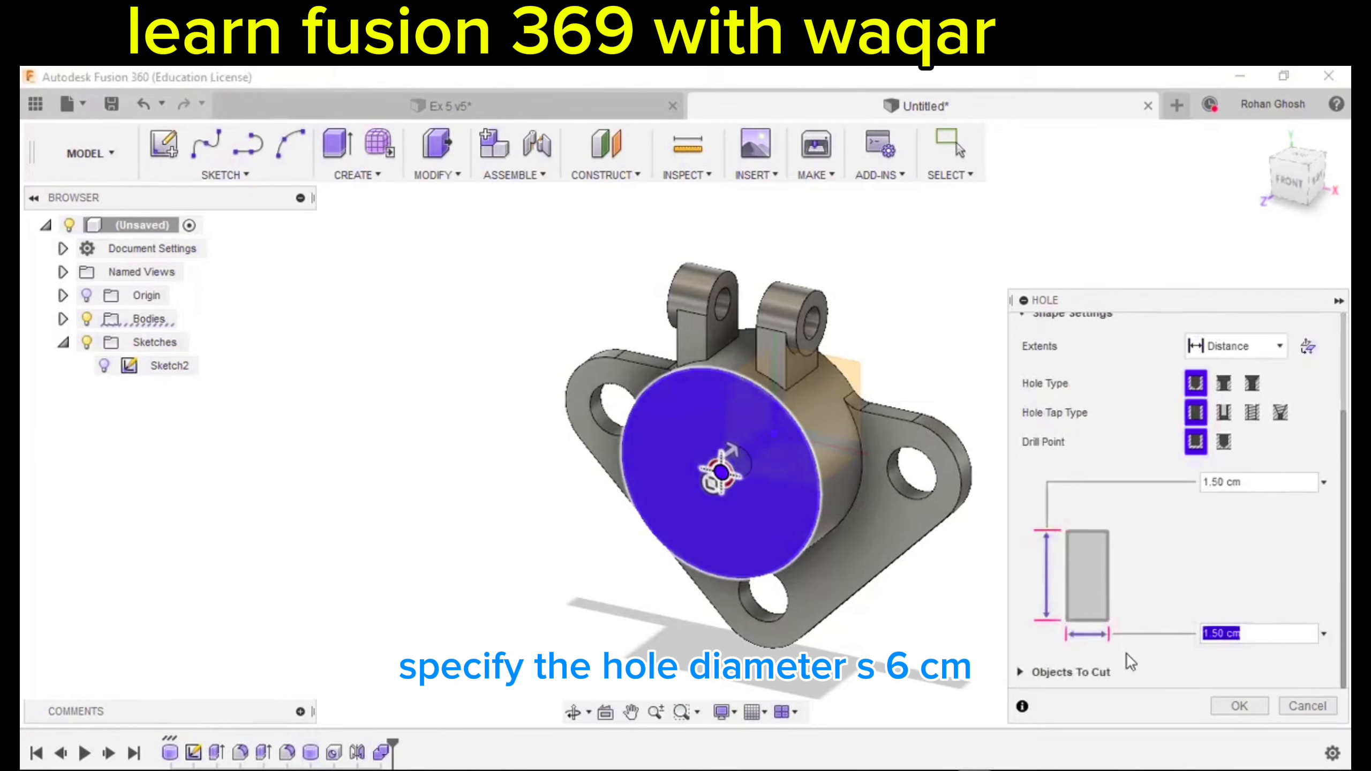
text(6)
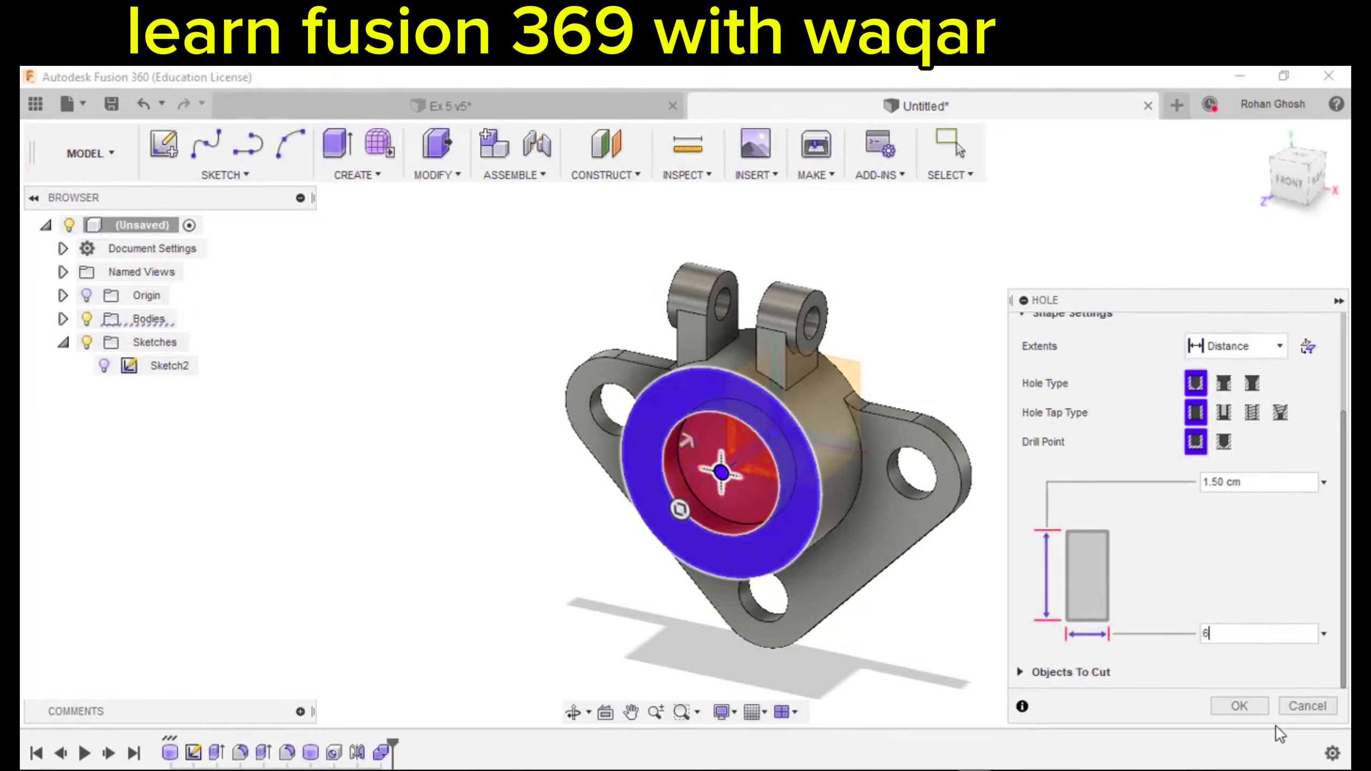
Set the hole's extent to All and create it.
scroll(1080, 424, up, 2)
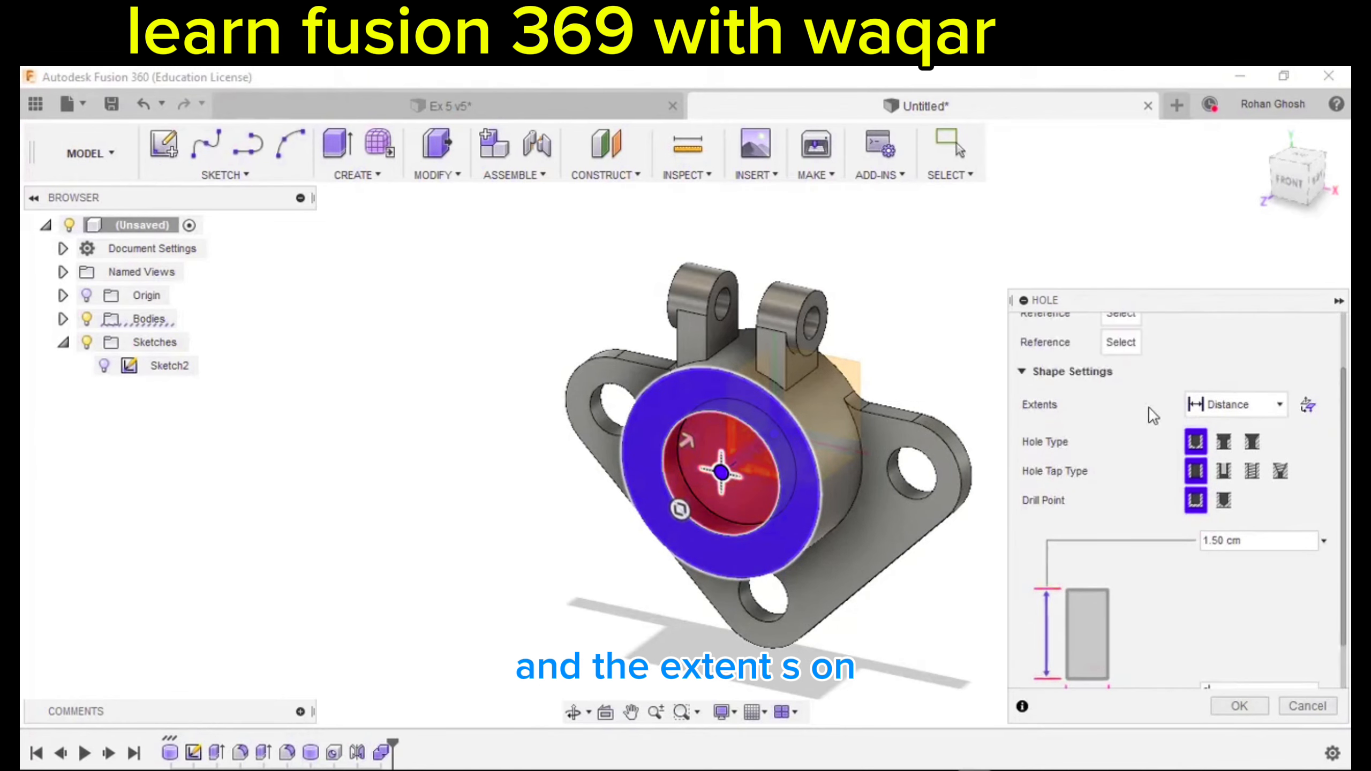
click(1238, 403)
click(1221, 479)
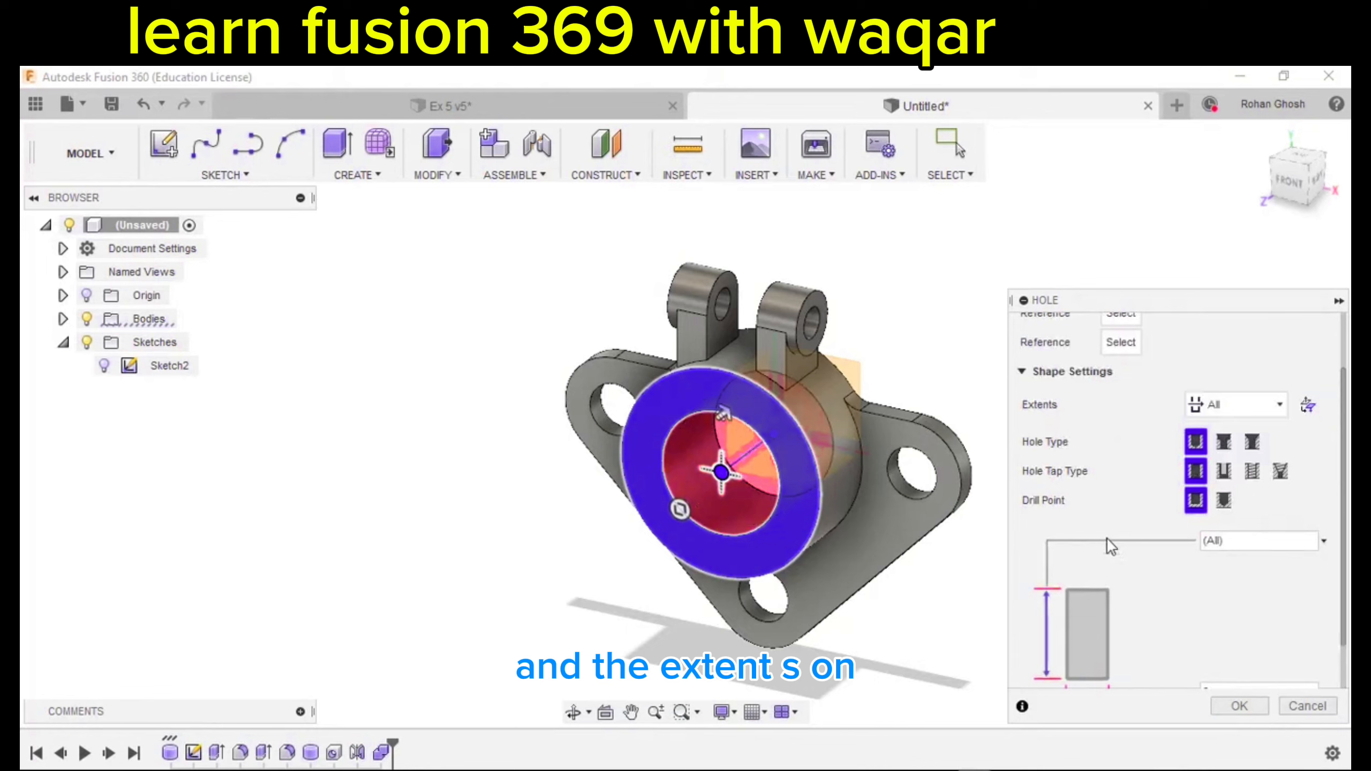
click(1239, 706)
scroll(961, 613, down, 2)
shift+middle_drag(961, 613, 881, 582)
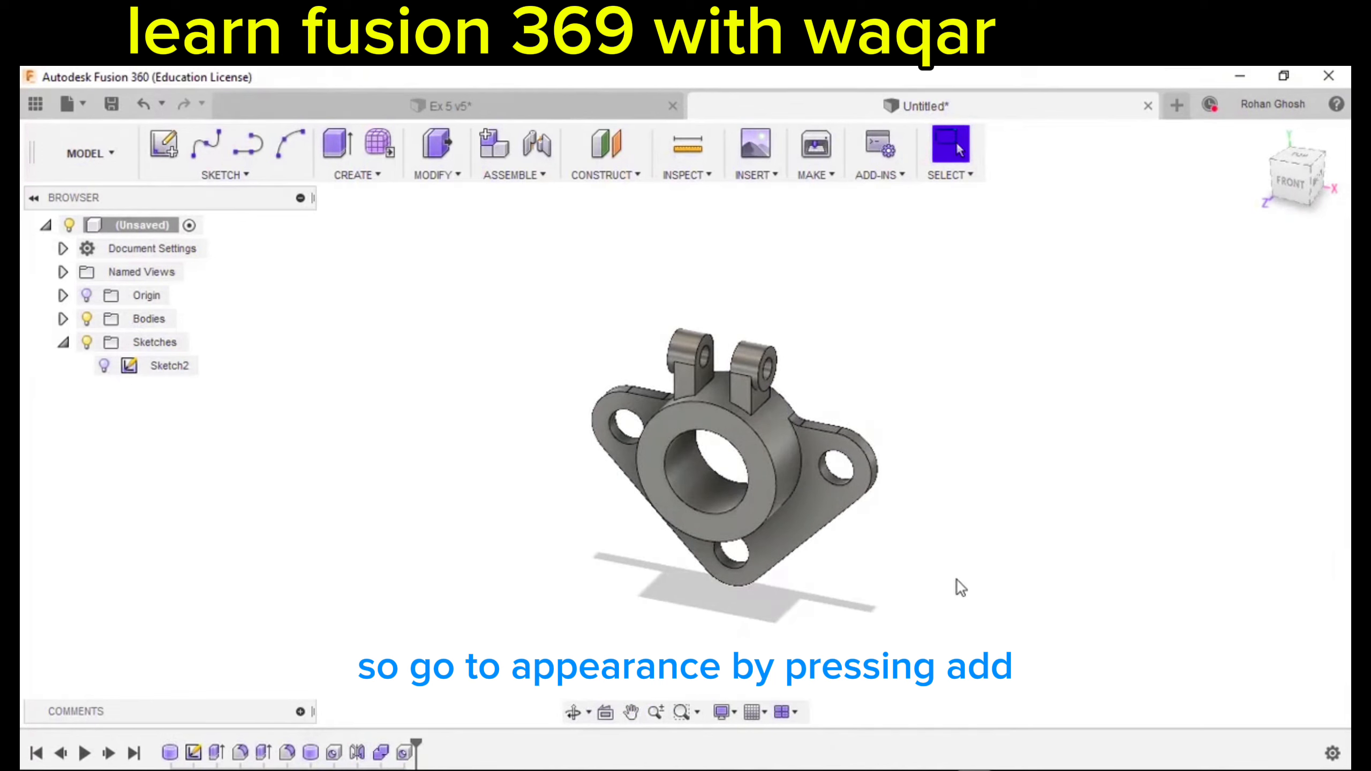
Open the Appearance dialog with A and expand the library's Paint folder.
key(a)
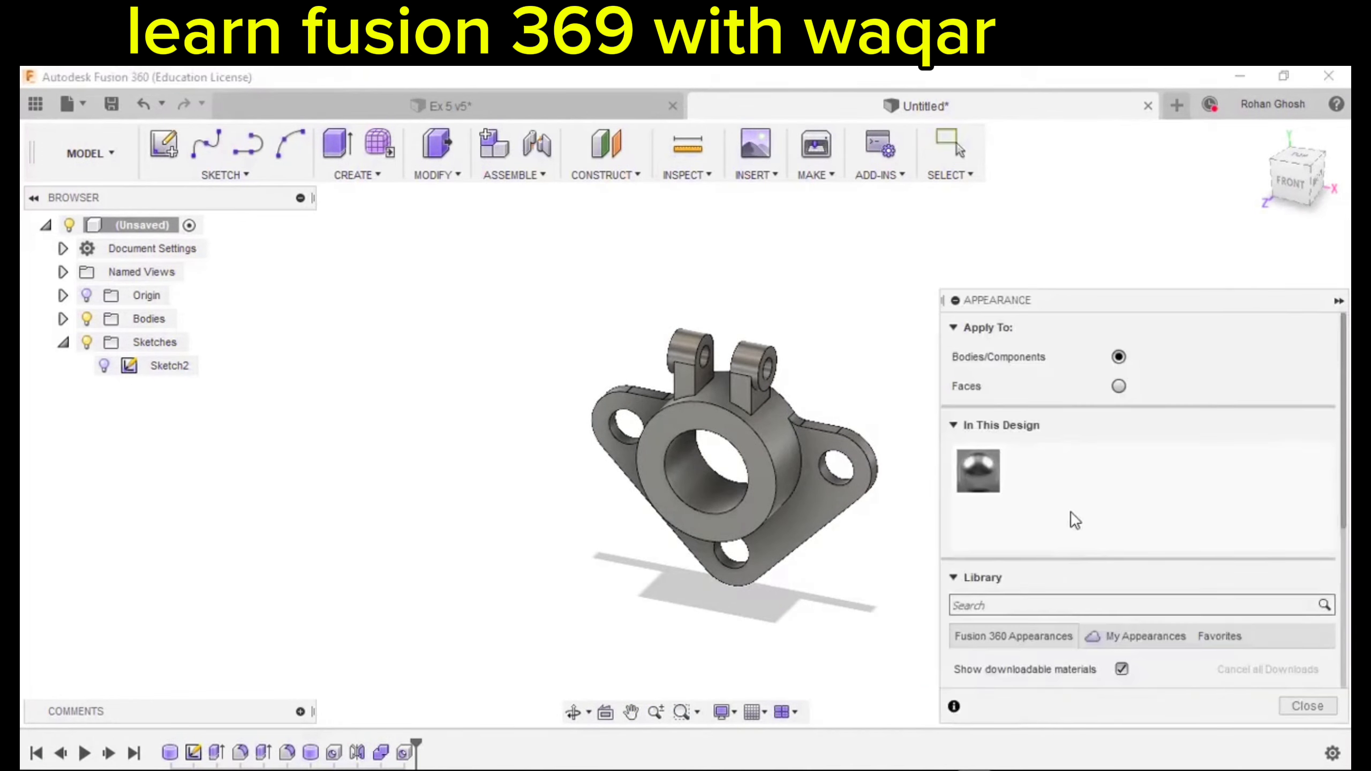
scroll(1071, 513, down, 5)
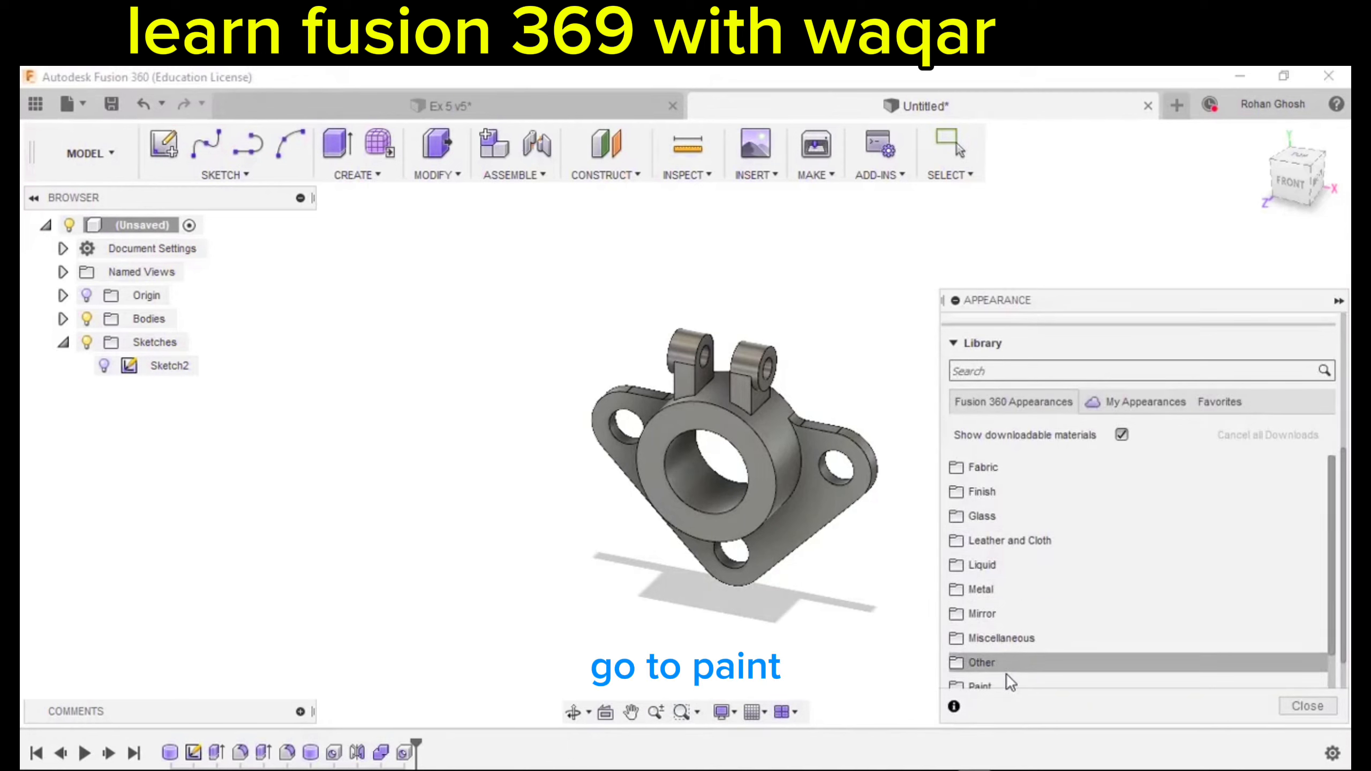
scroll(1086, 582, down, 3)
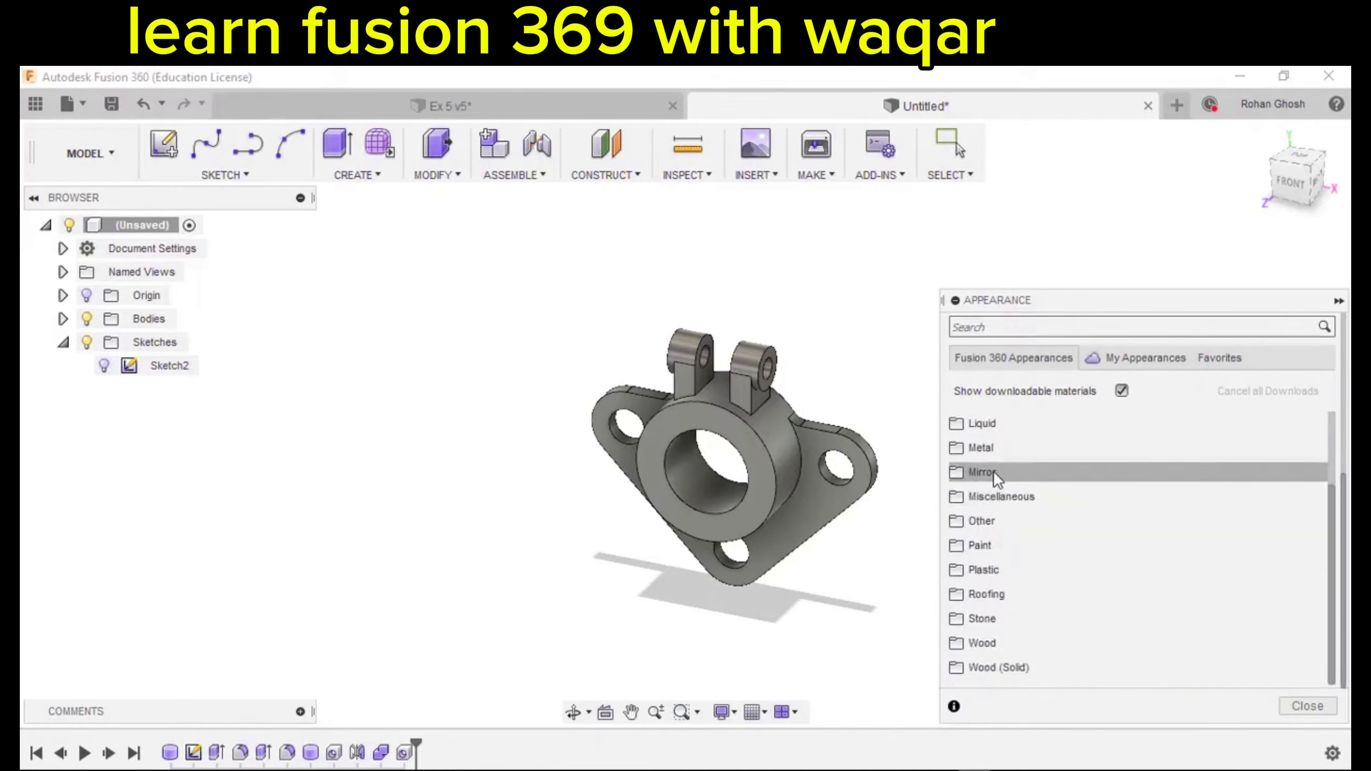
click(997, 546)
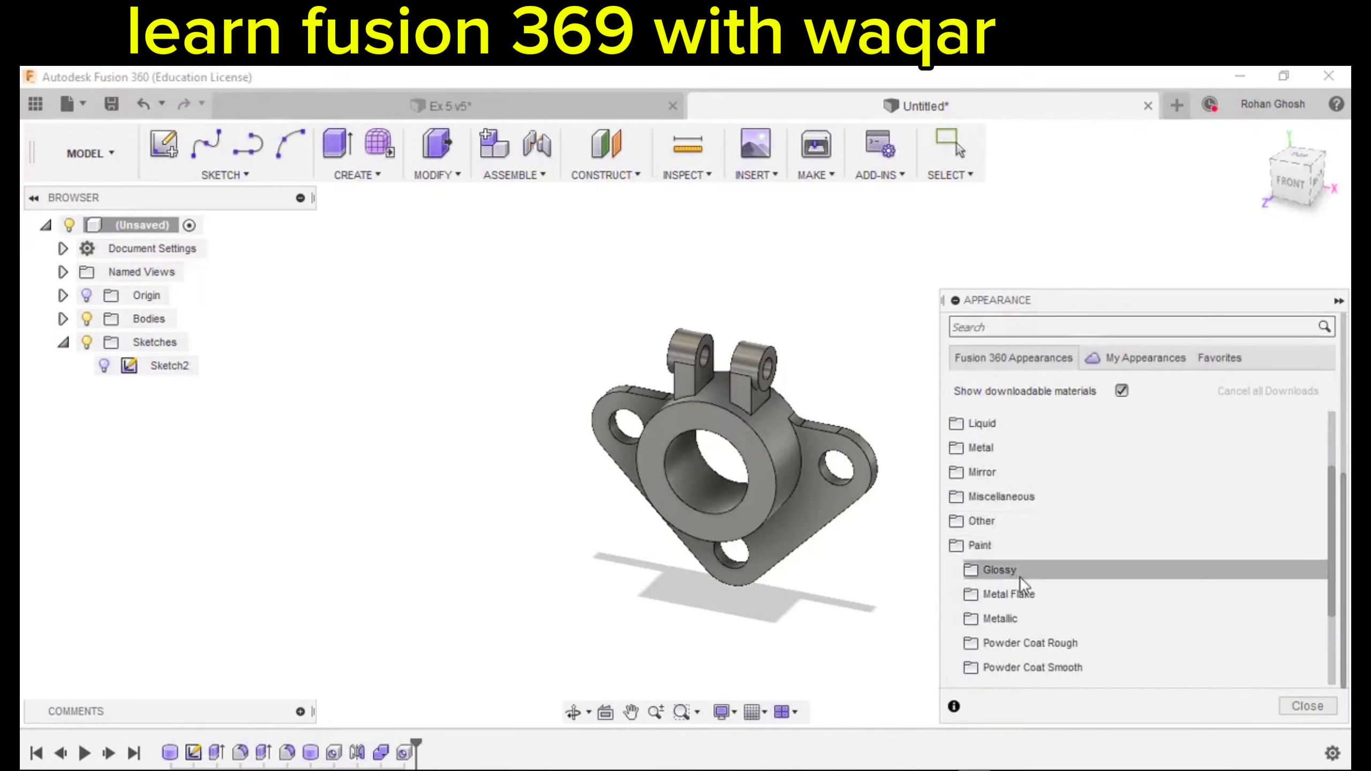